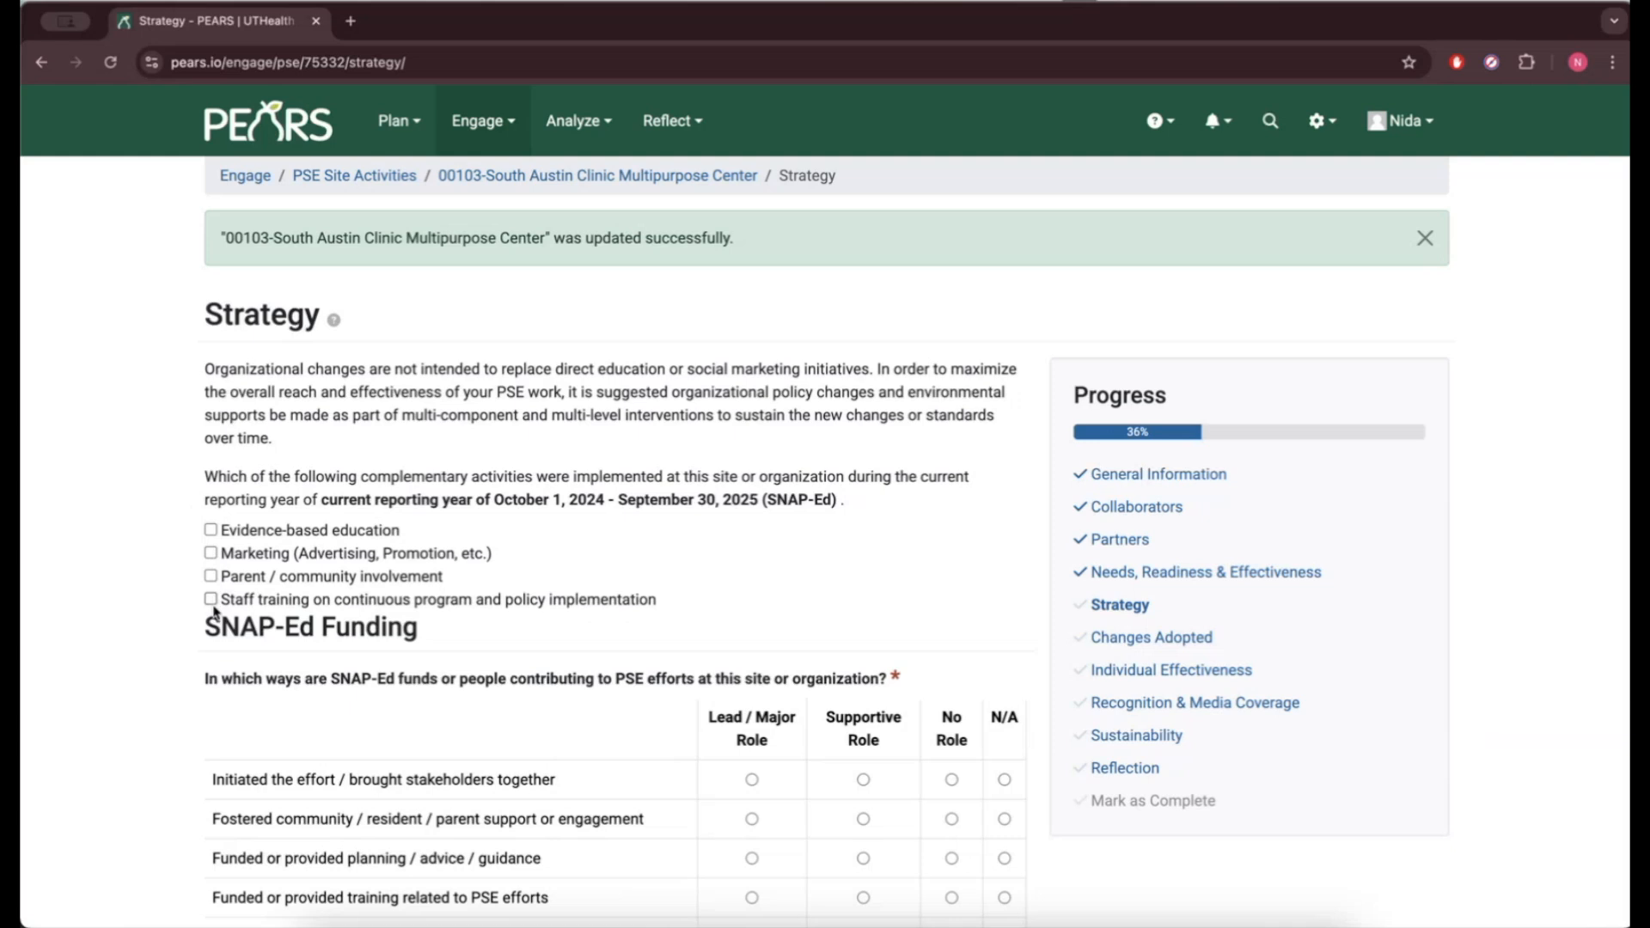
# Mark all four complementary activities as implemented: evidence-based education, marketing, parent / community involvement, and staff training.
pyautogui.click(212, 577)
pyautogui.click(210, 600)
pyautogui.click(210, 553)
pyautogui.click(211, 531)
# Set every SNAP-Ed Funding contribution row to N/A, from initiating the effort through evaluation or monitoring of PSE efforts.
pyautogui.scroll(-5, 686, 601)
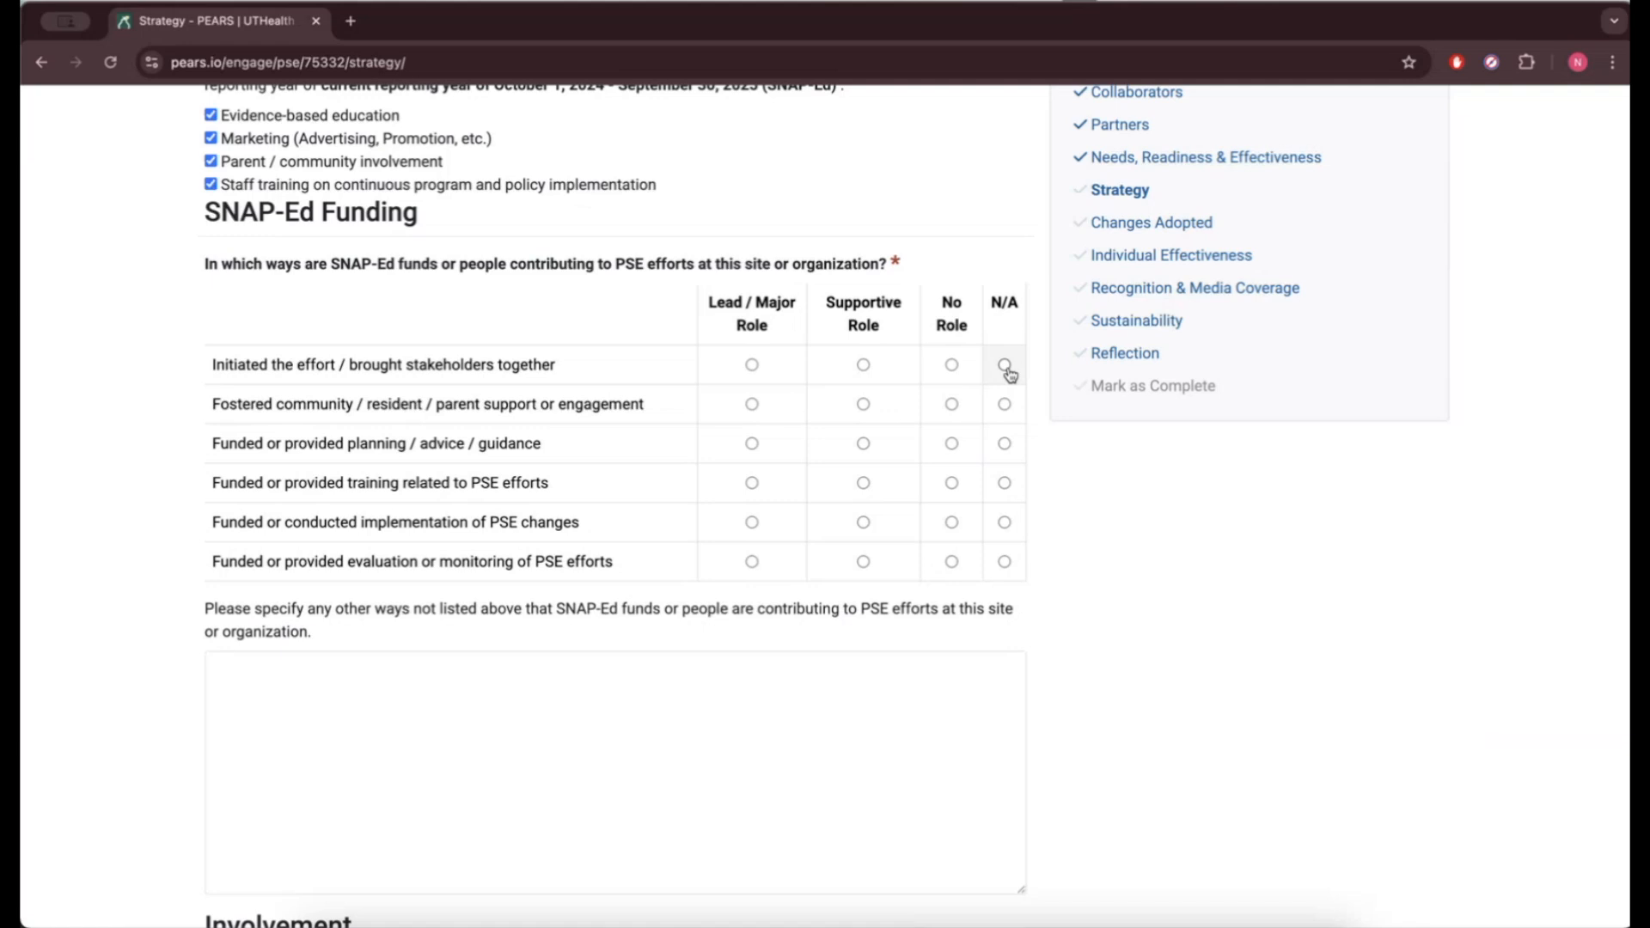
pyautogui.click(1003, 404)
pyautogui.click(1004, 443)
pyautogui.click(1003, 483)
pyautogui.click(1003, 523)
pyautogui.click(1003, 562)
pyautogui.scroll(-5, 1080, 685)
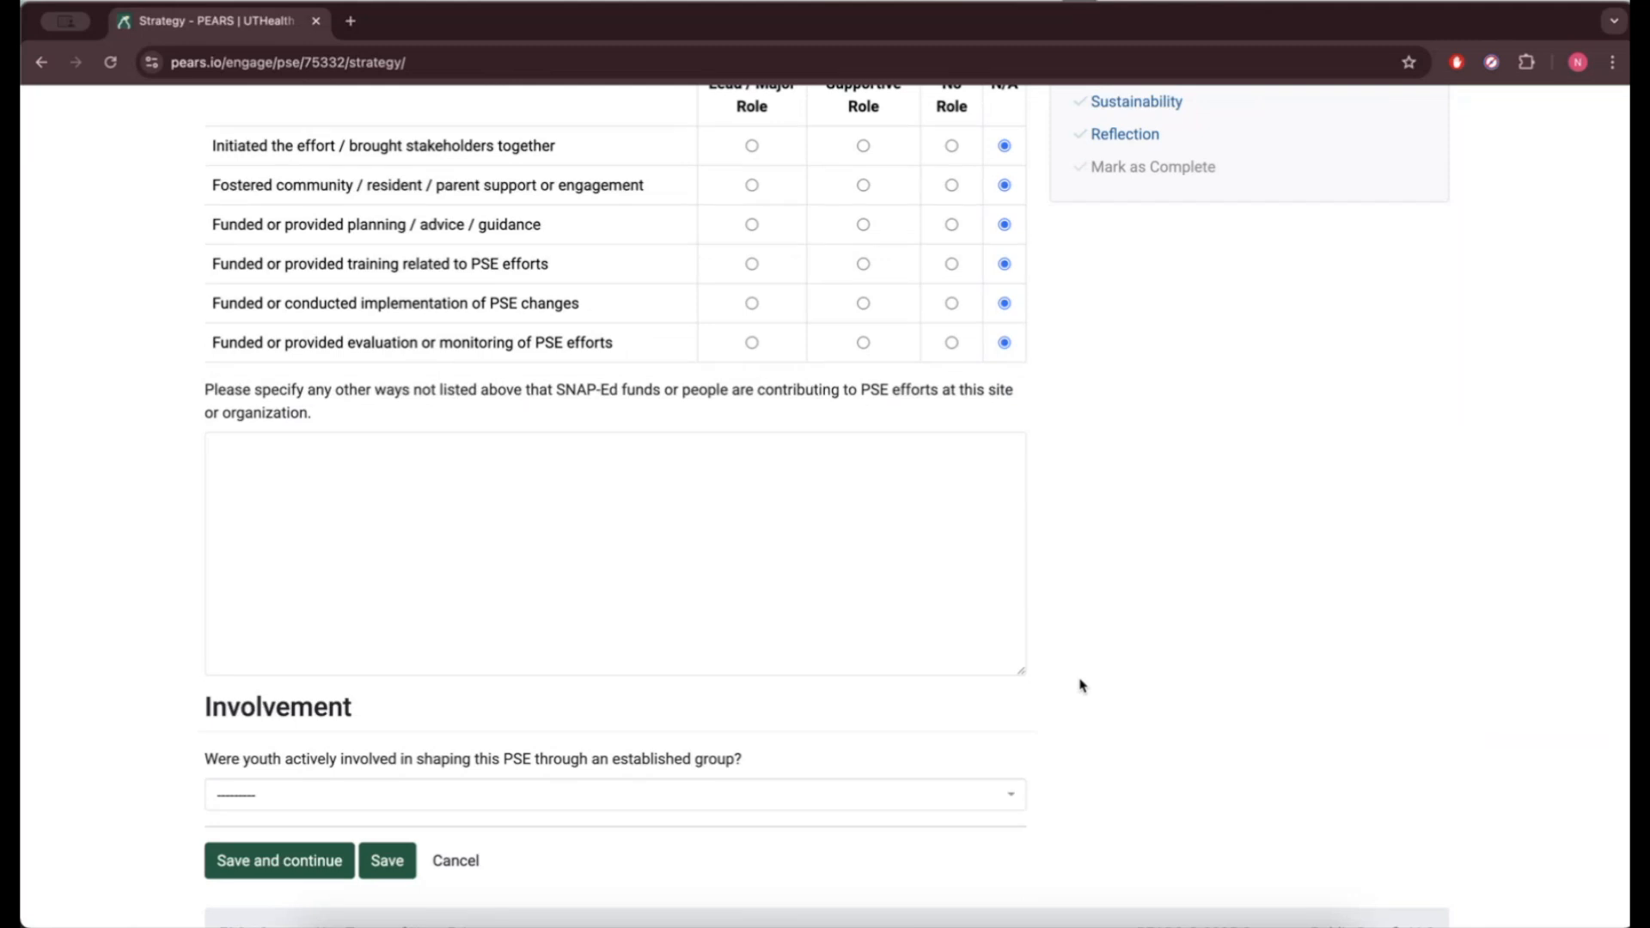
pyautogui.click(750, 503)
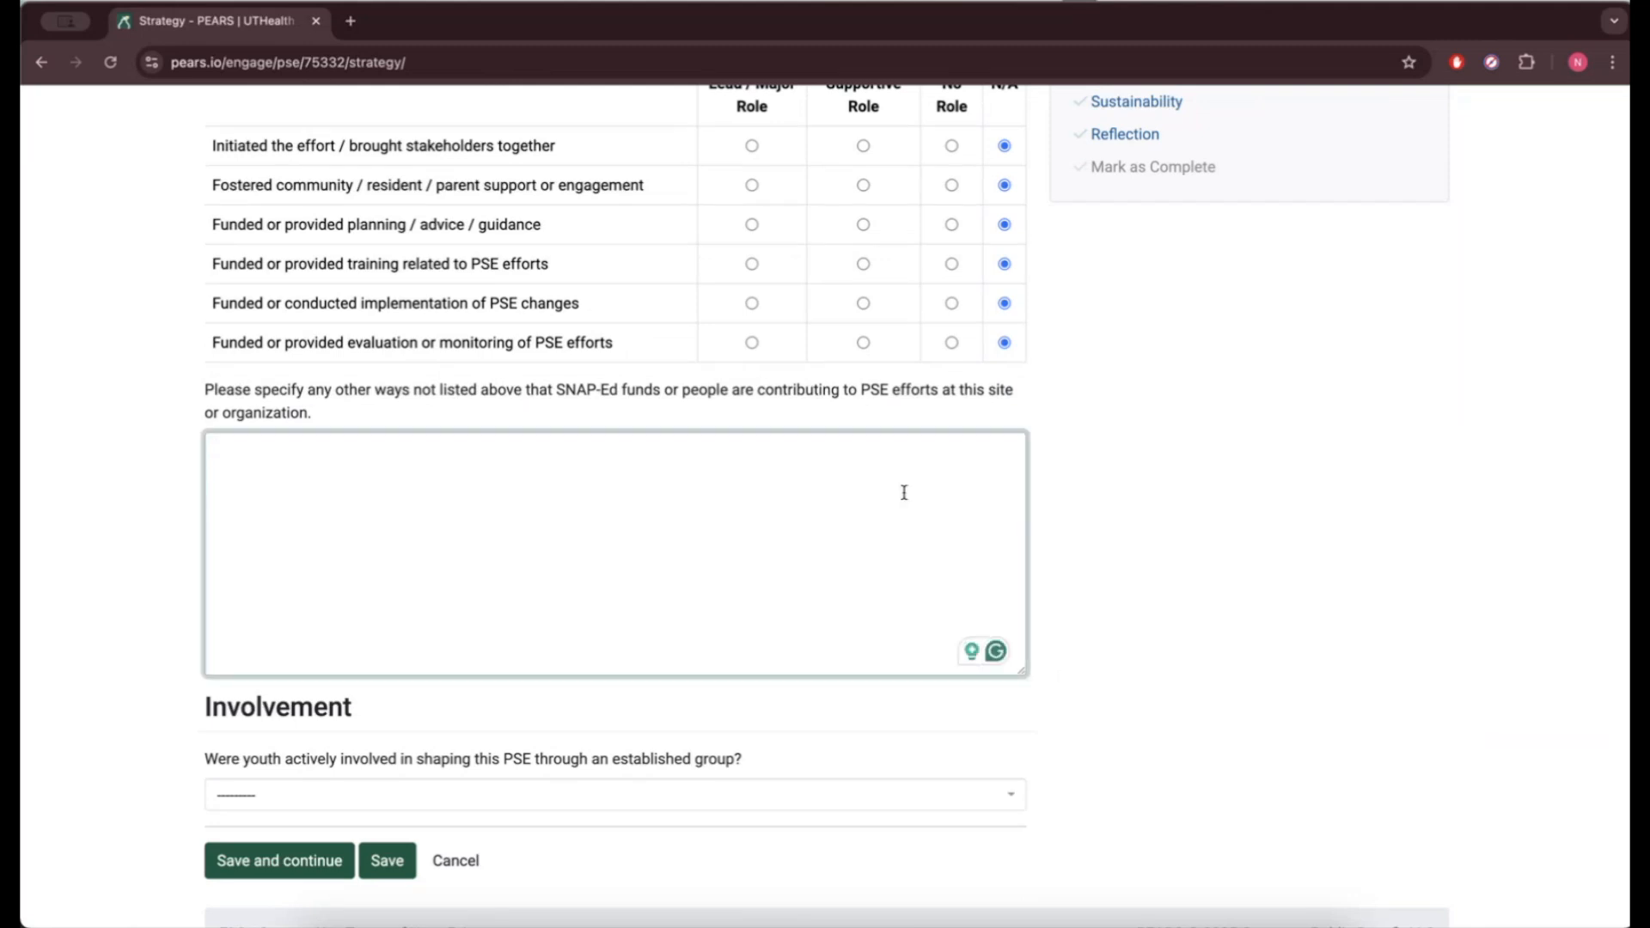
pyautogui.click(1063, 452)
# Answer Yes to active youth involvement, enter 10 as the number of youth involved, and save the Strategy section to continue.
pyautogui.scroll(-2, 1042, 538)
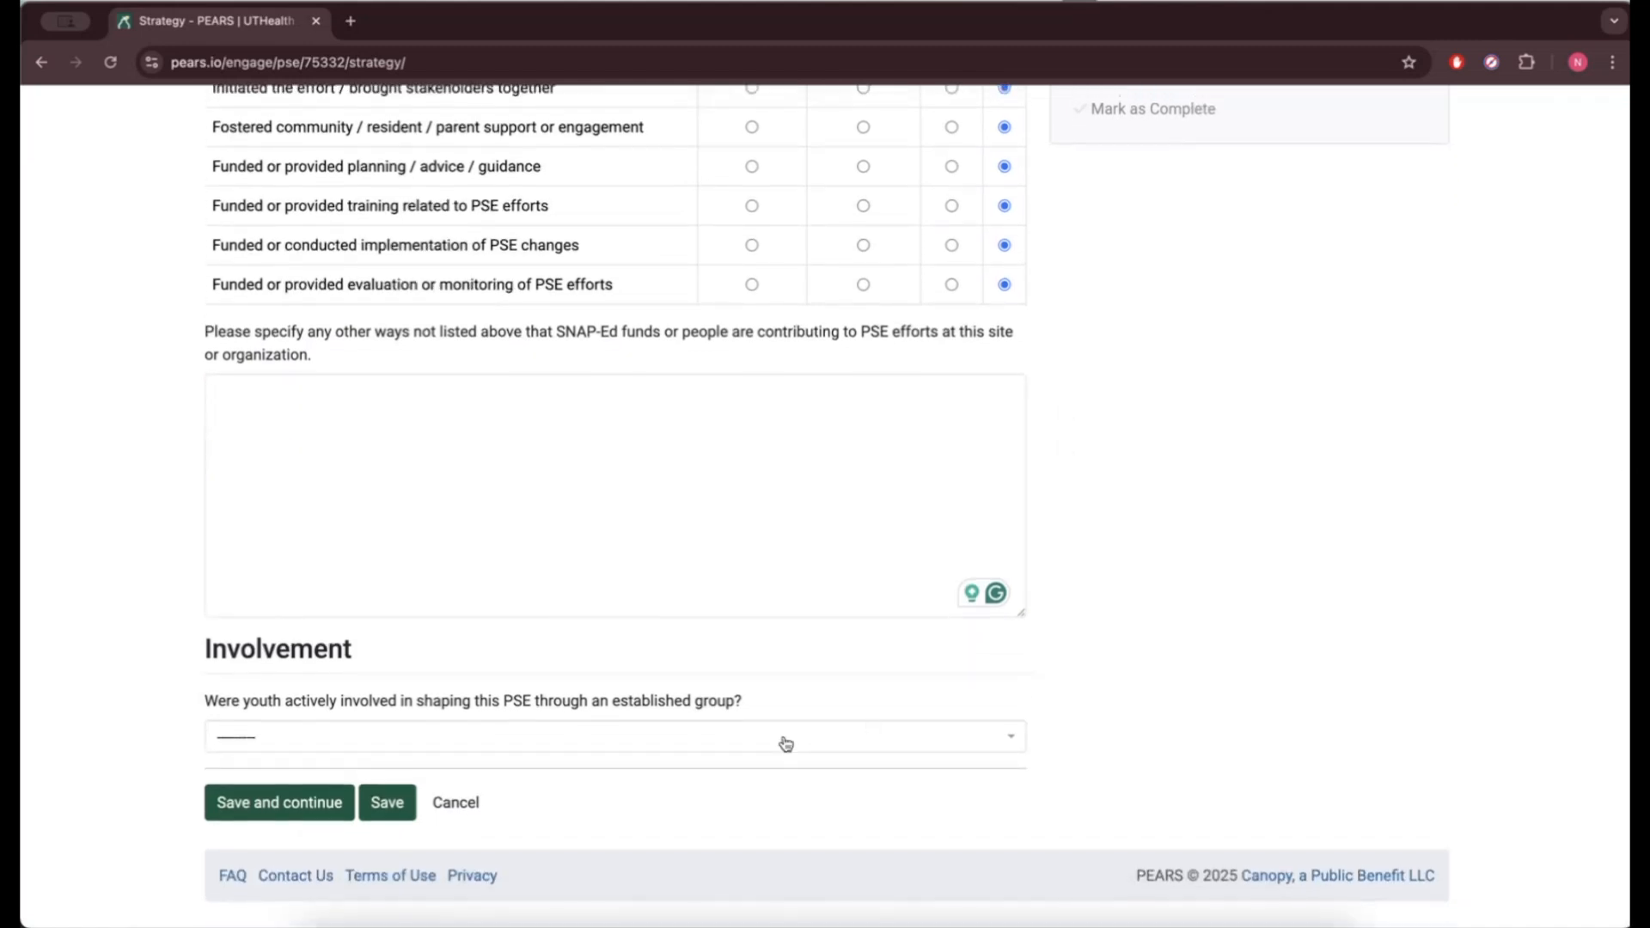
pyautogui.click(785, 744)
pyautogui.click(667, 840)
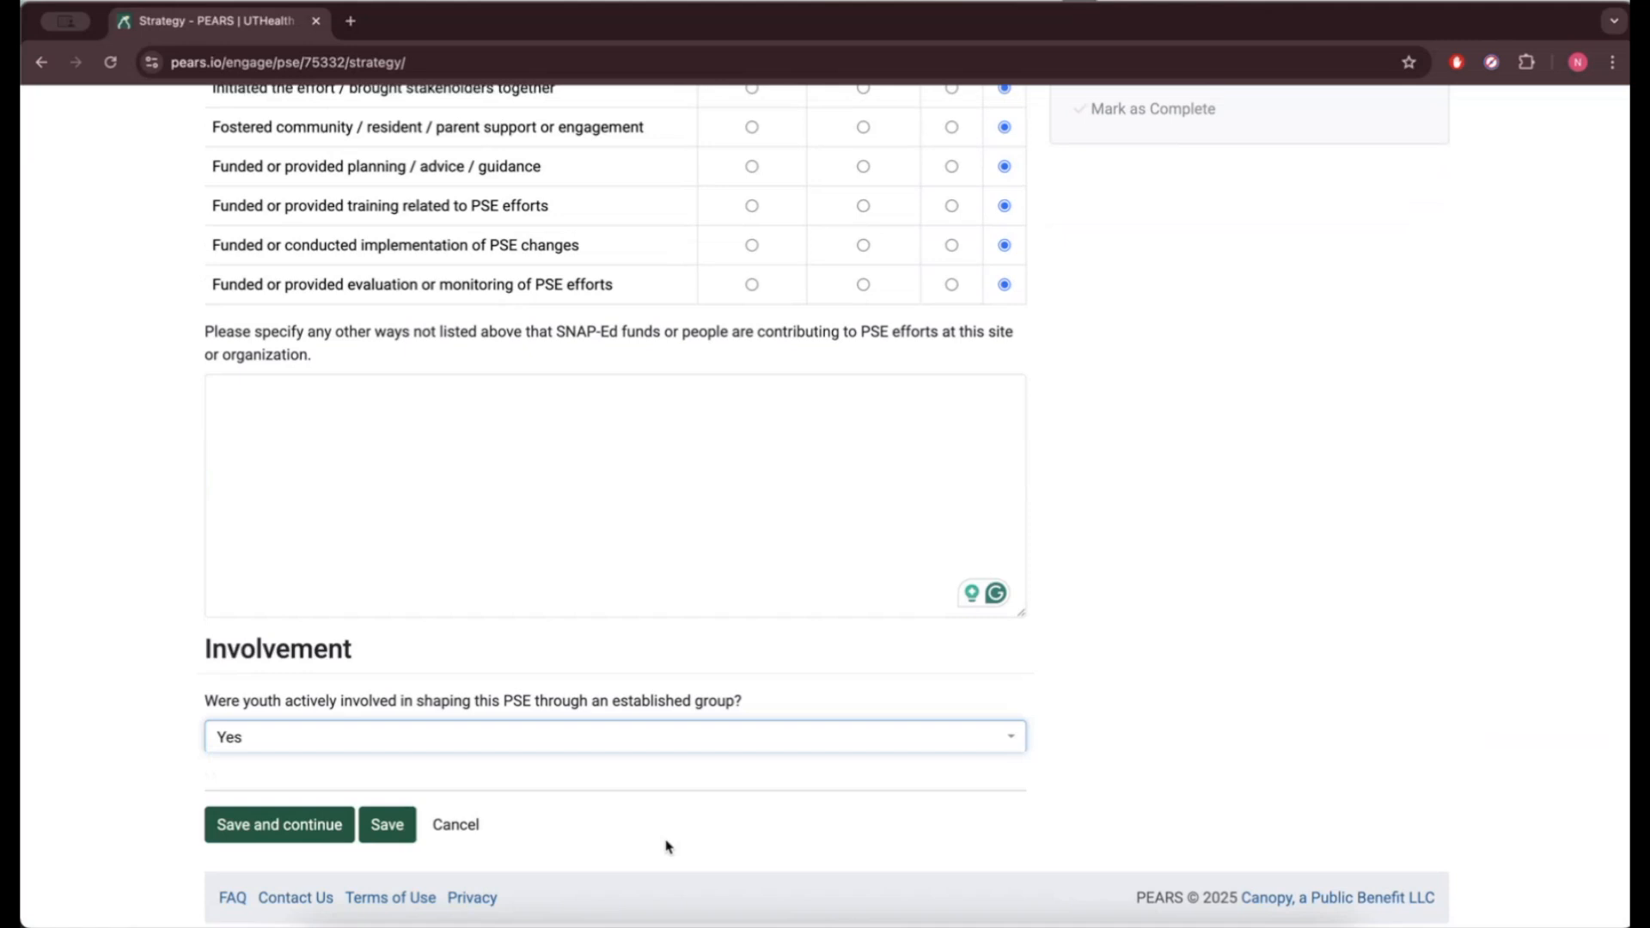
pyautogui.scroll(-2, 761, 701)
pyautogui.click(754, 728)
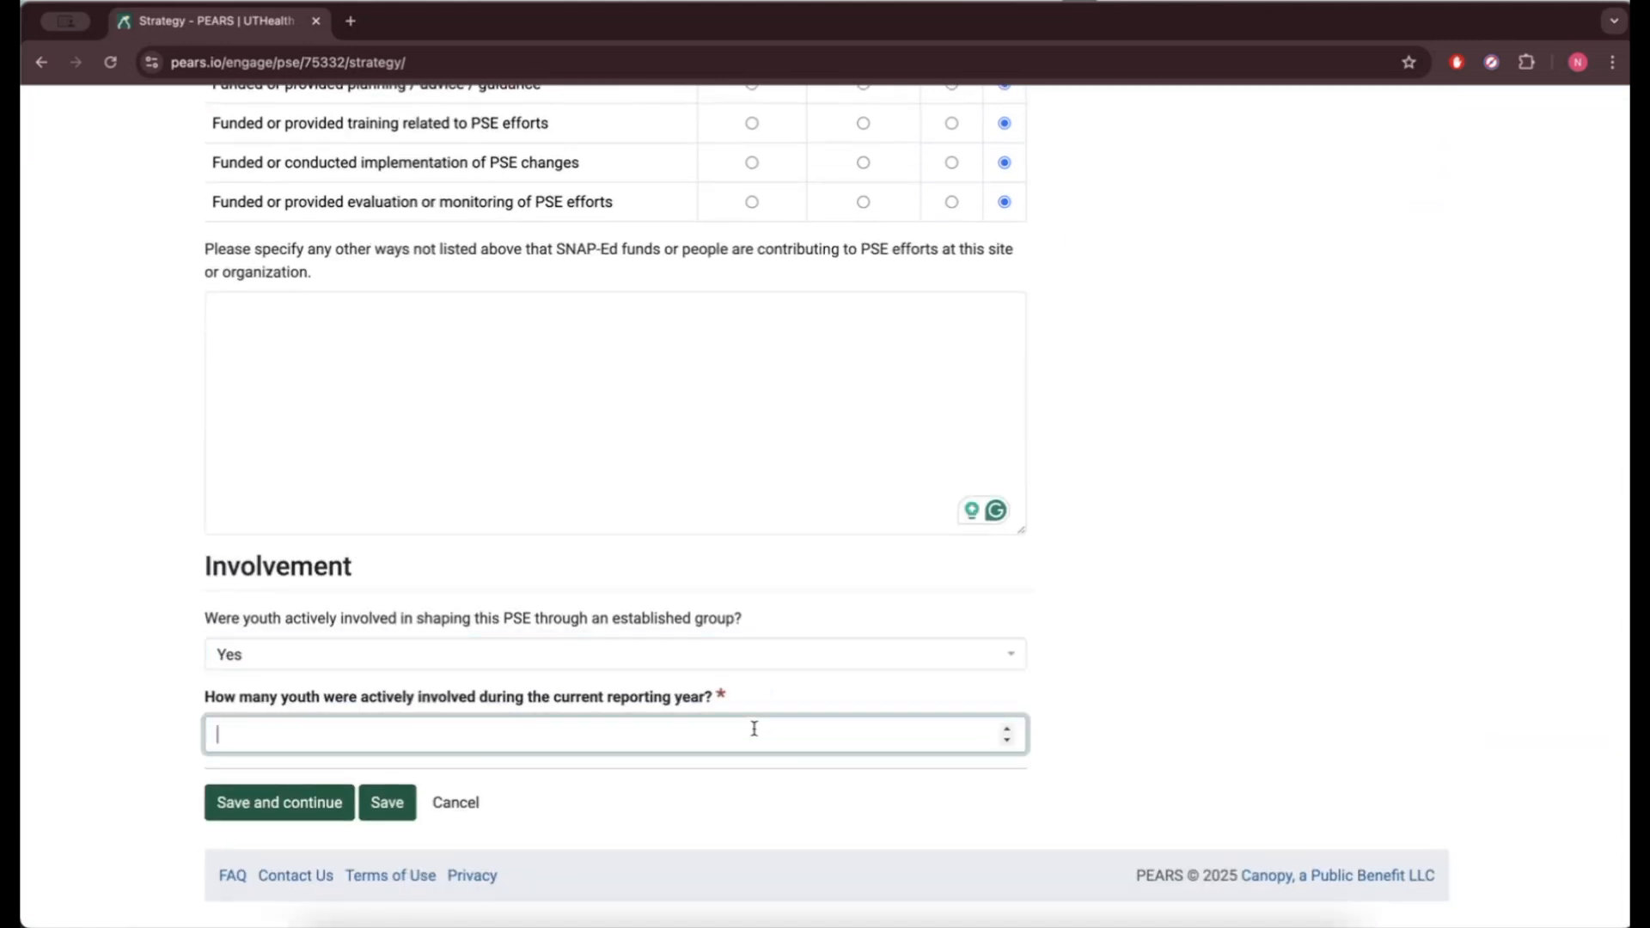
pyautogui.write('10')
pyautogui.click(236, 812)
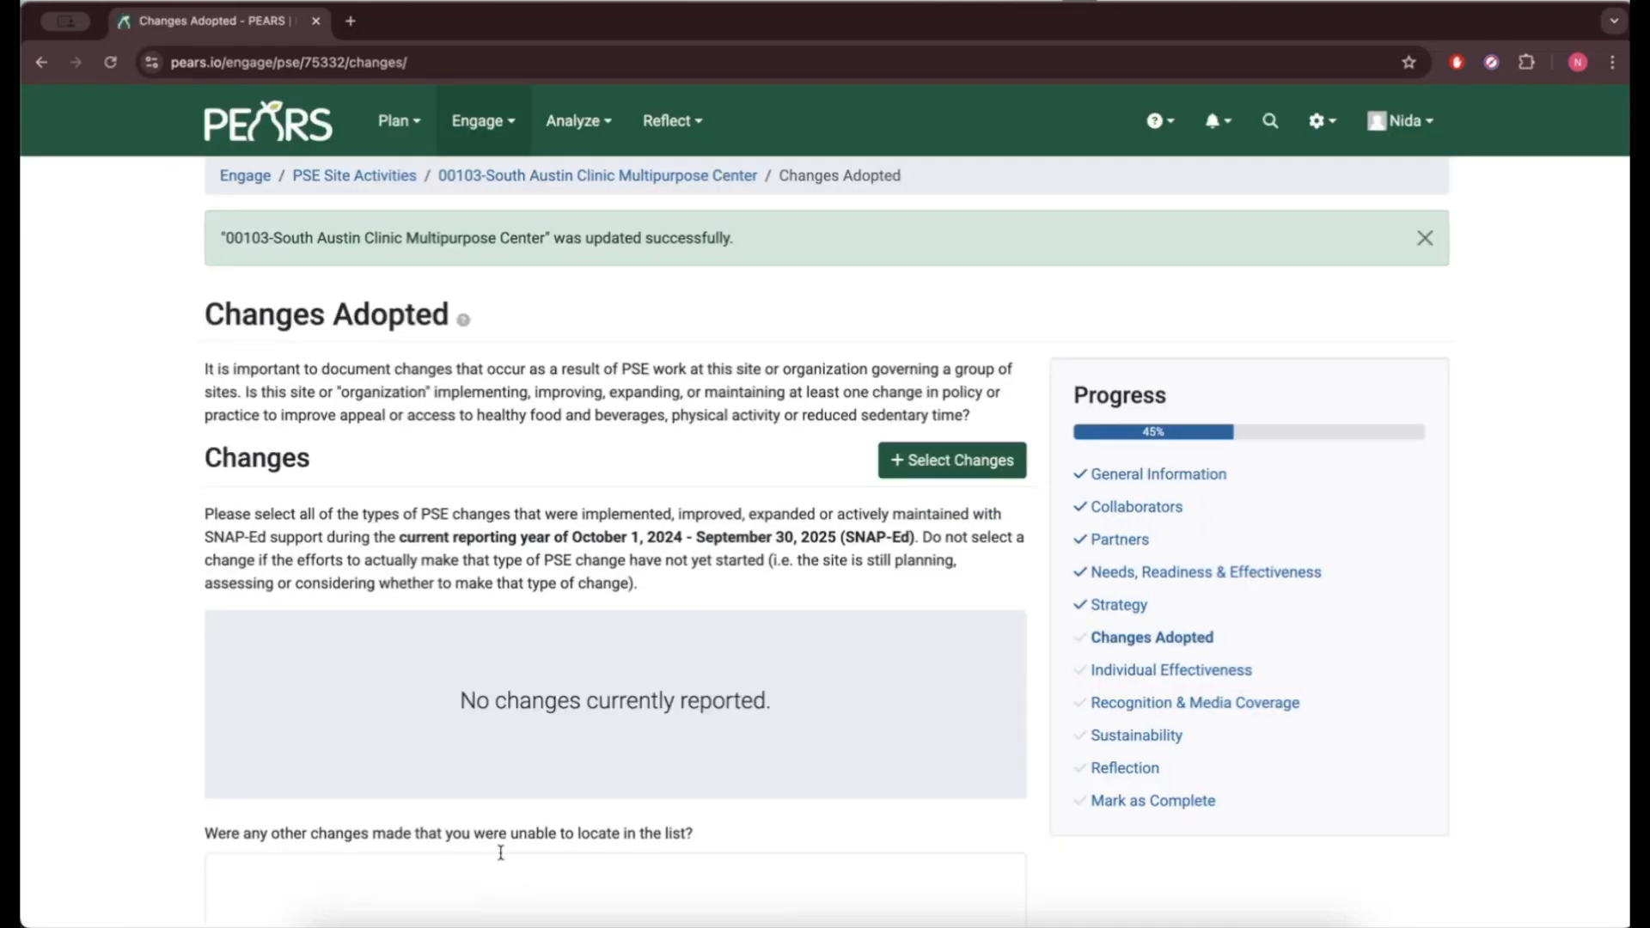
# Open the selection list of PSE changes and browse its first page.
pyautogui.scroll(-1, 501, 852)
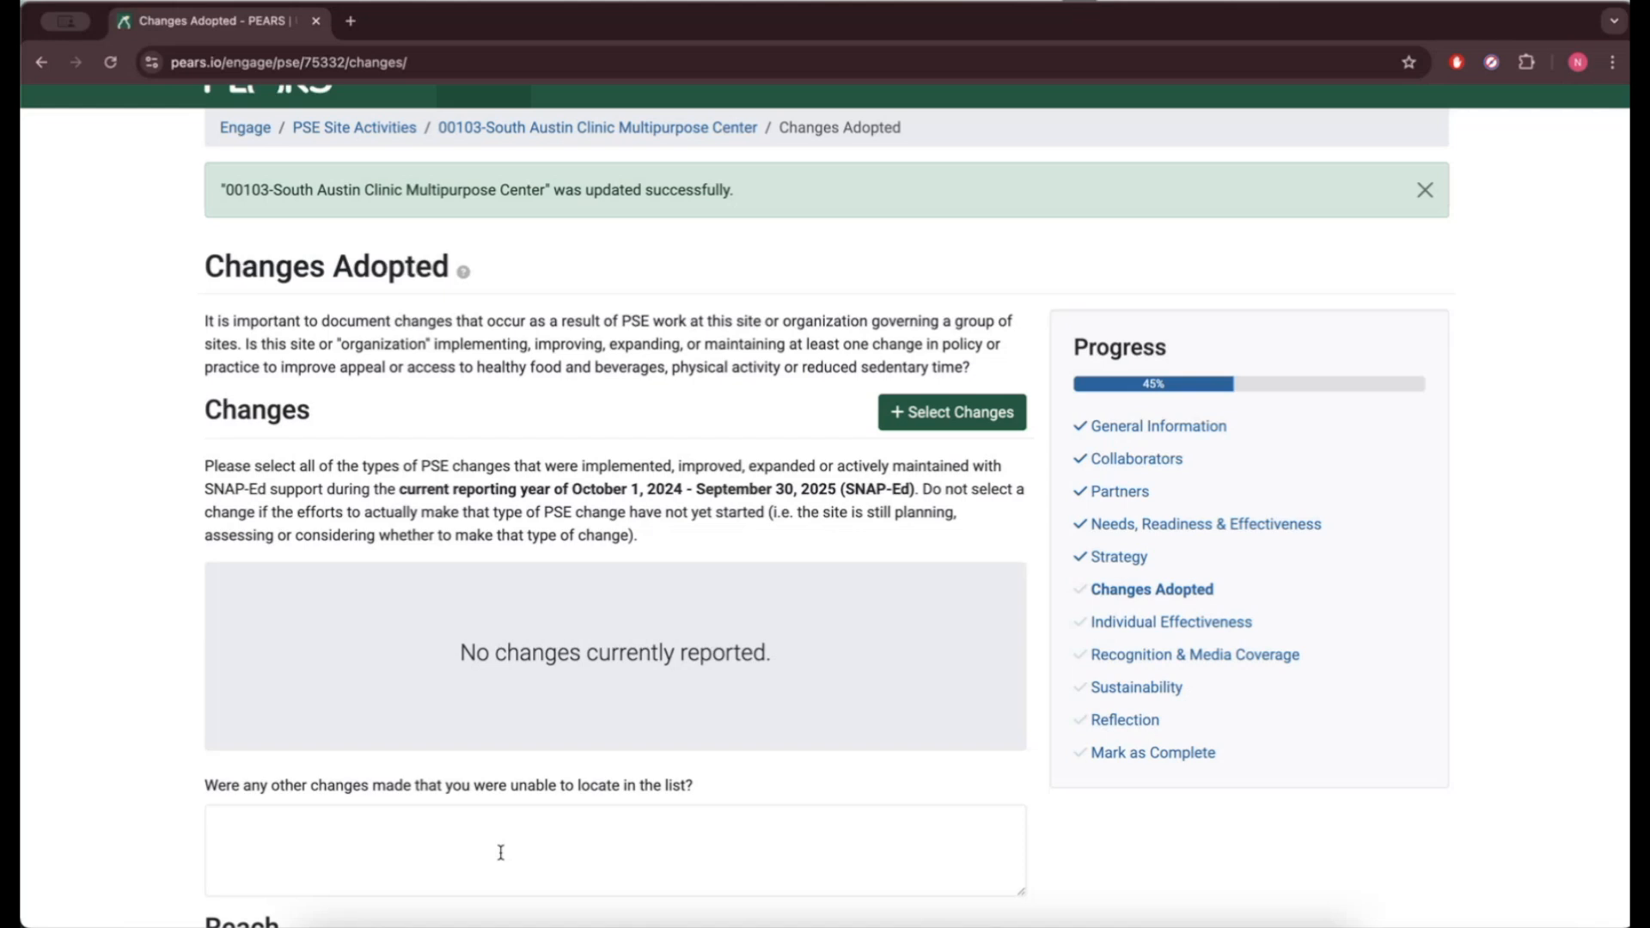
pyautogui.click(928, 416)
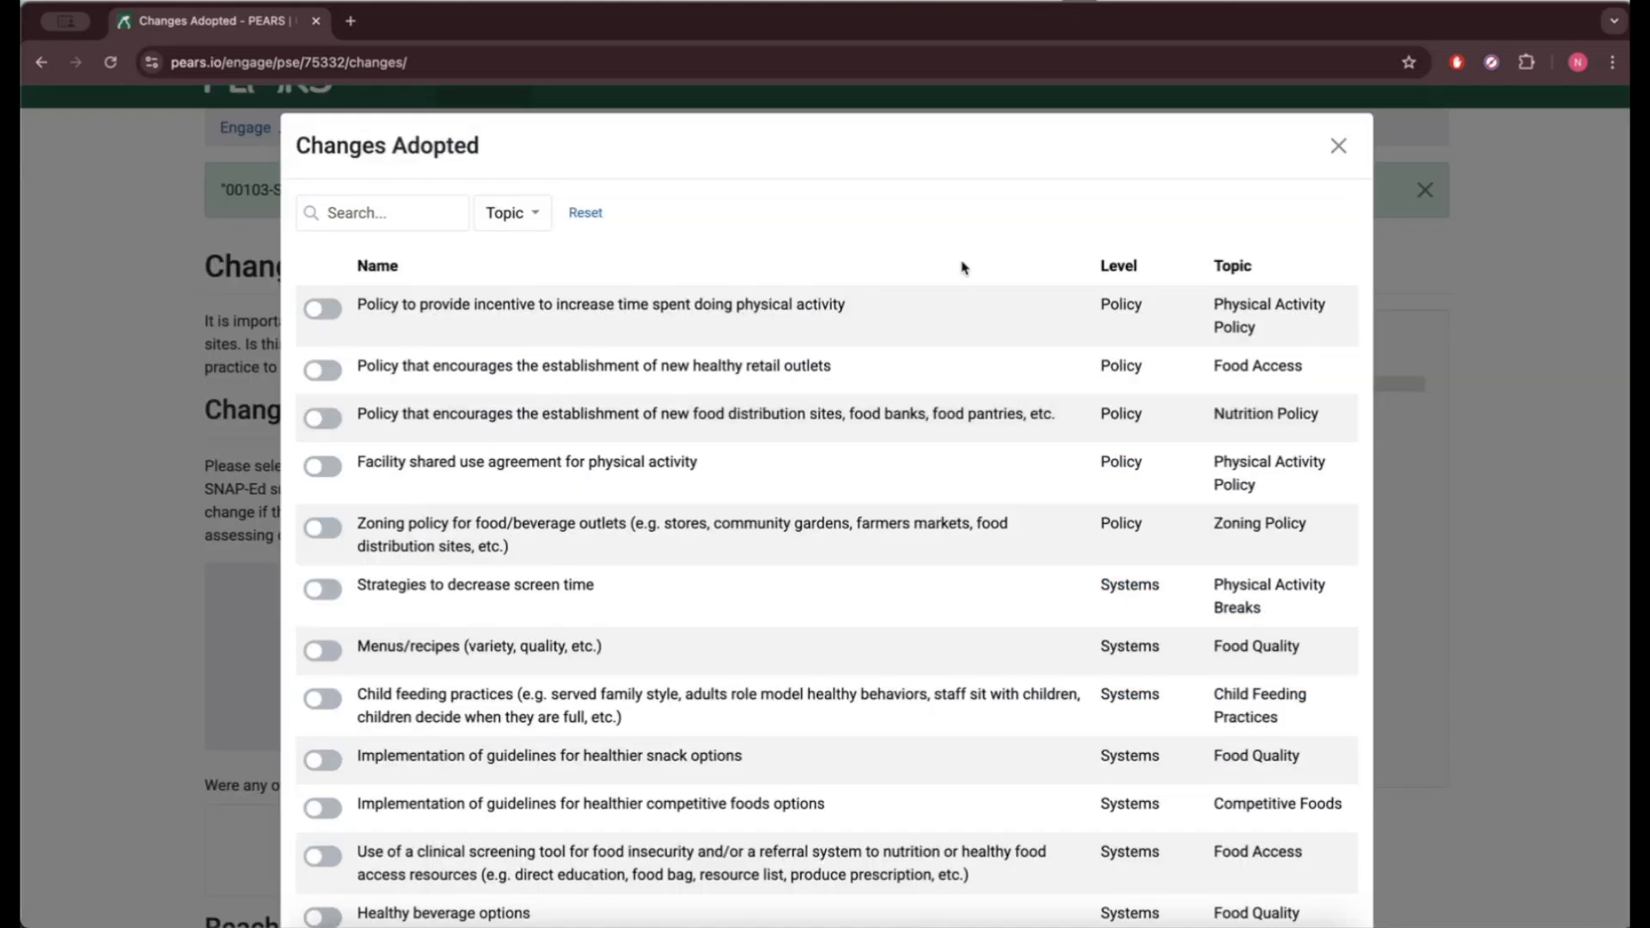
pyautogui.scroll(-6, 963, 267)
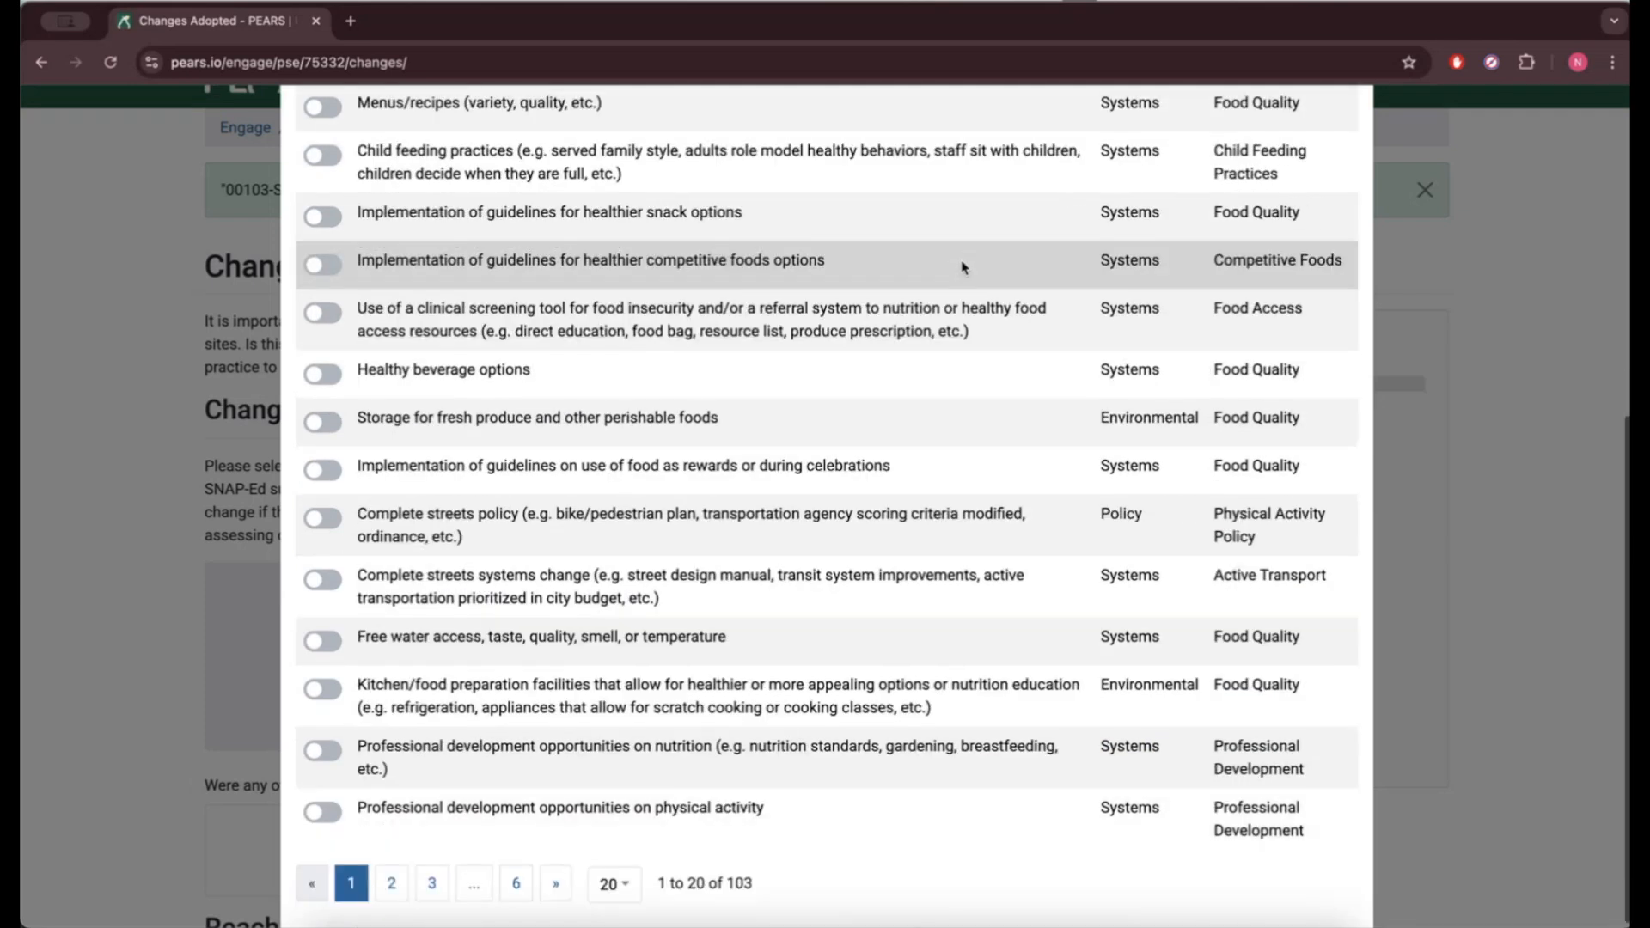
pyautogui.scroll(6, 963, 267)
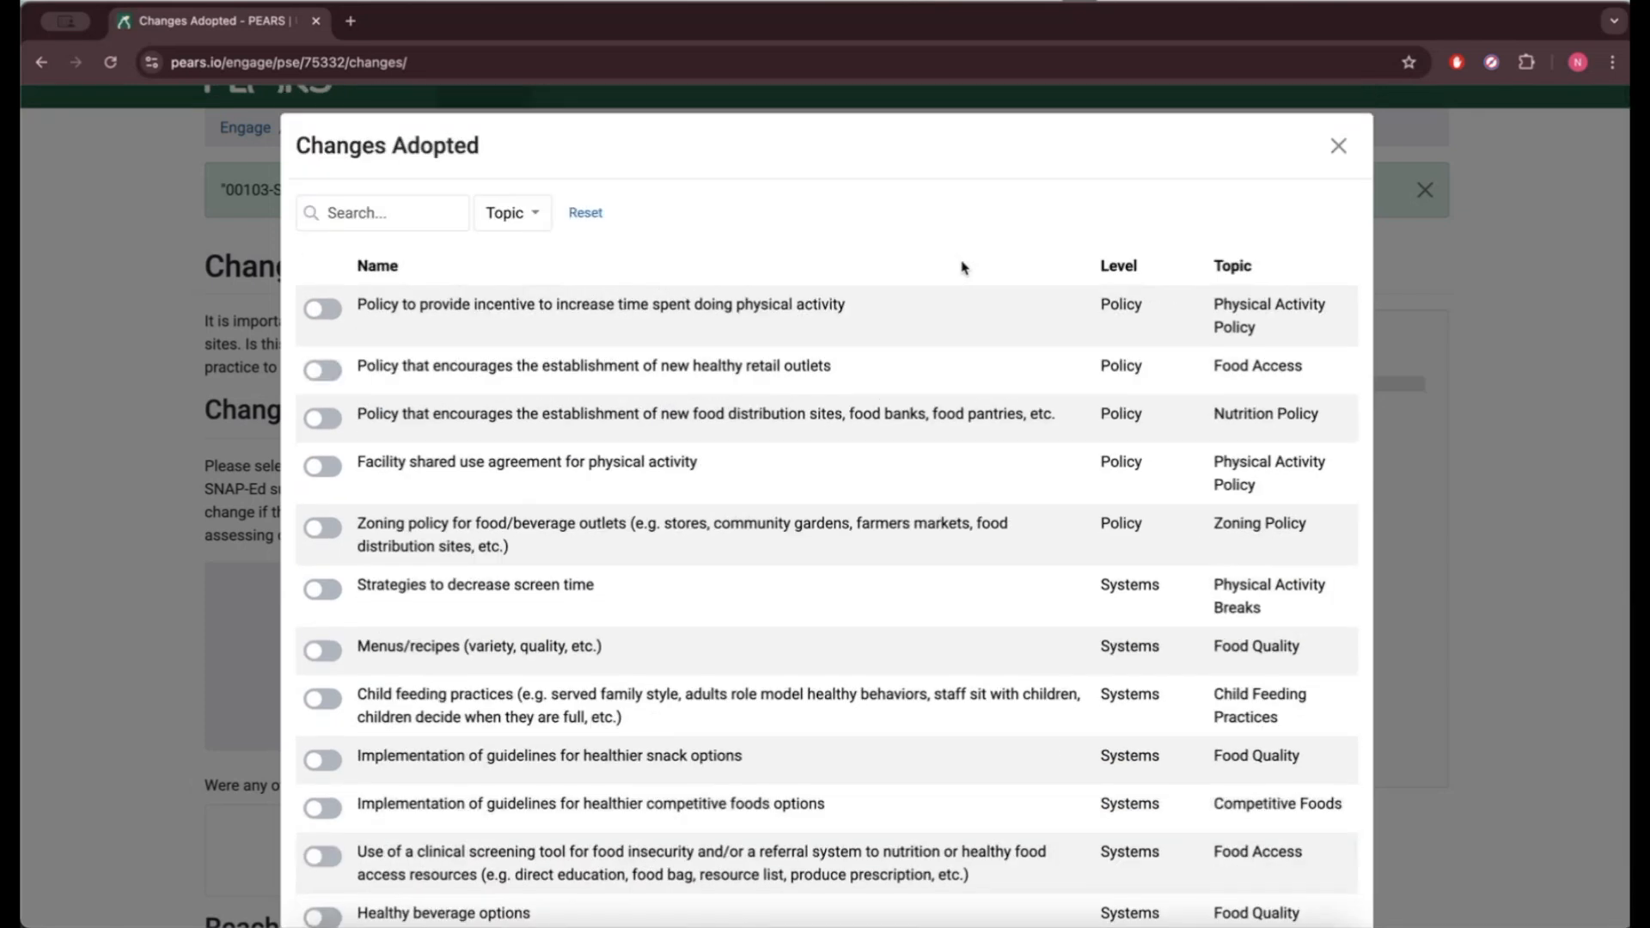
# Search the list of changes for "pol" and clear the search text.
pyautogui.click(416, 209)
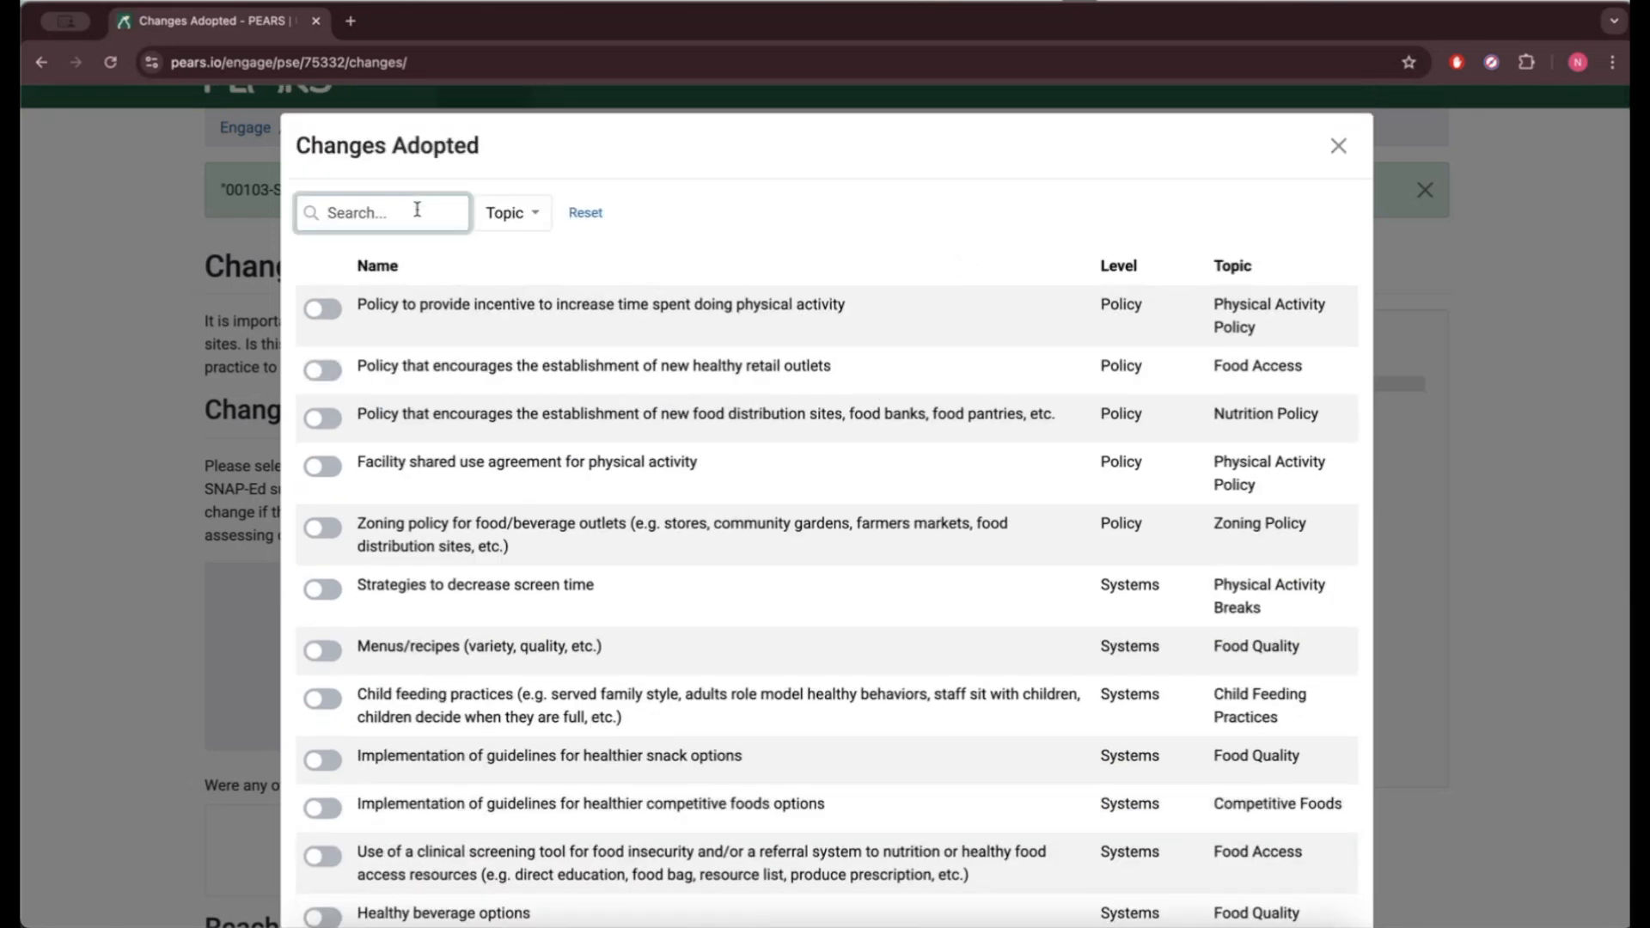
pyautogui.write('pol')
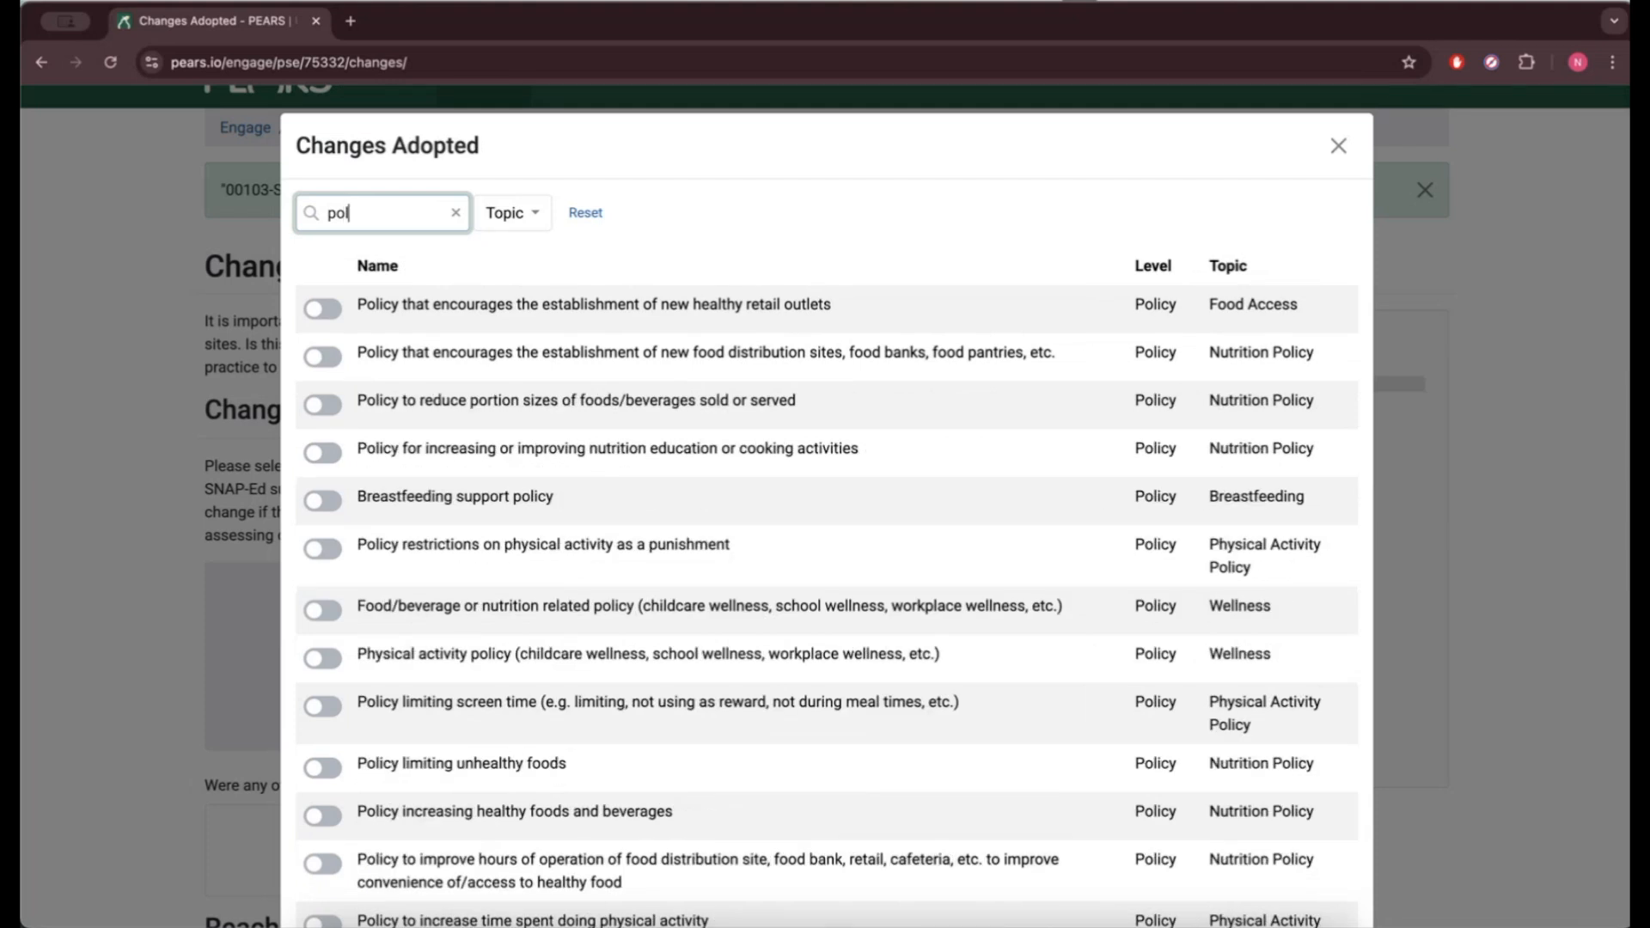
pyautogui.press('BackSpace')
pyautogui.press('BackSpace')
pyautogui.press('BackSpace')
# Filter the changes by the Physical Activity Policy topic and remove the filter again.
pyautogui.click(512, 213)
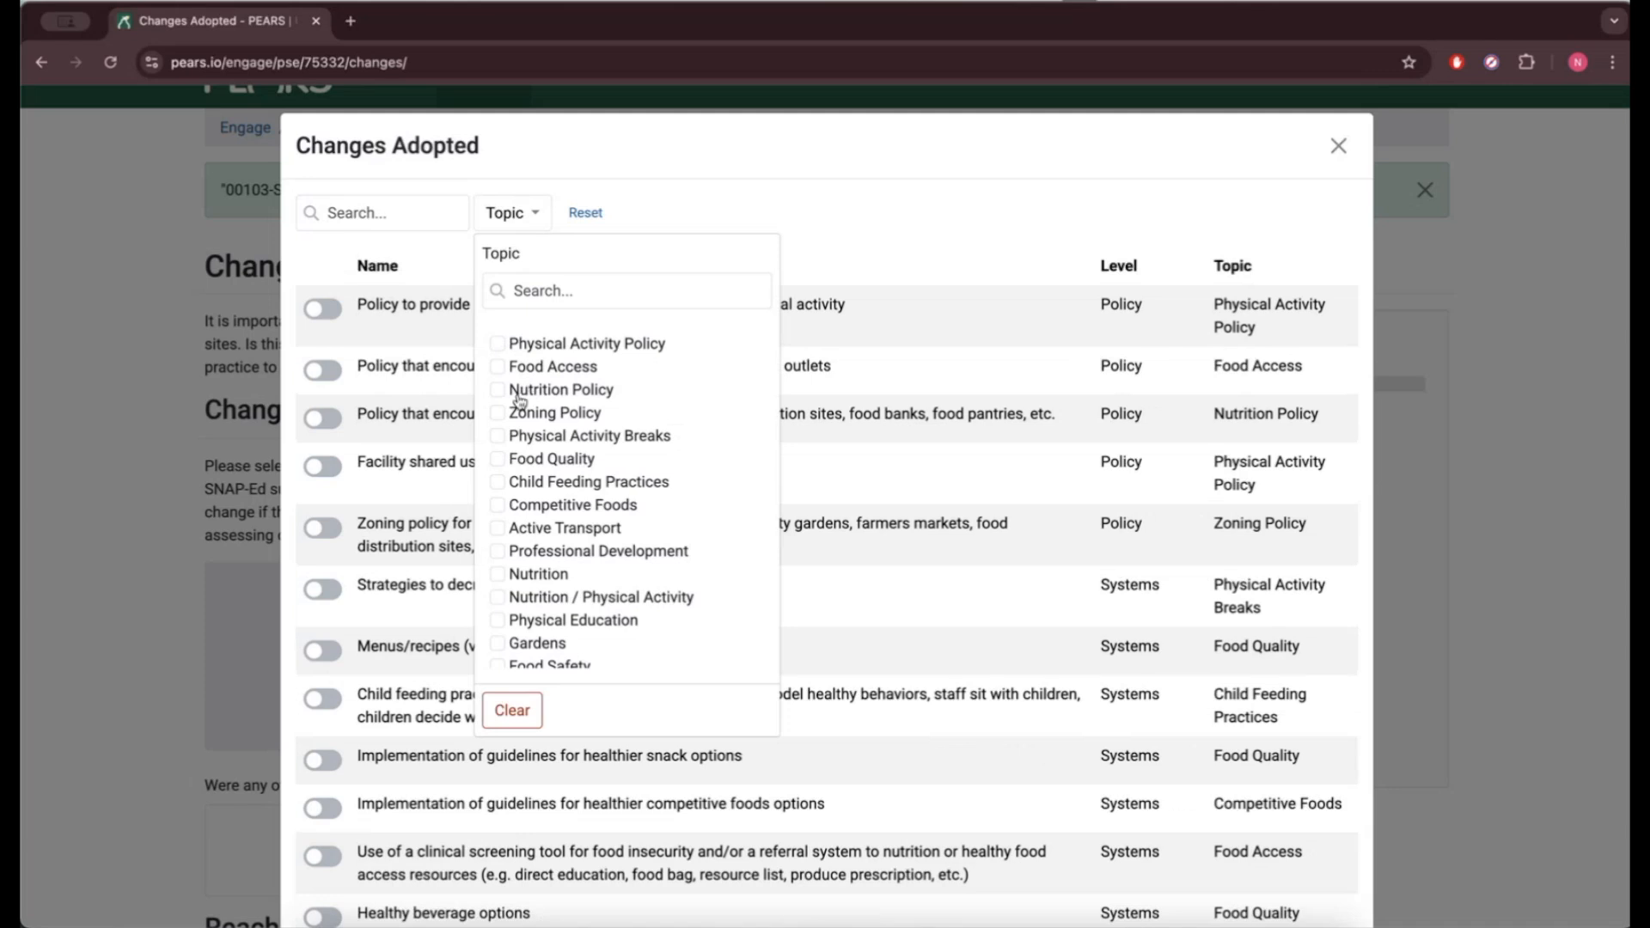
pyautogui.click(498, 344)
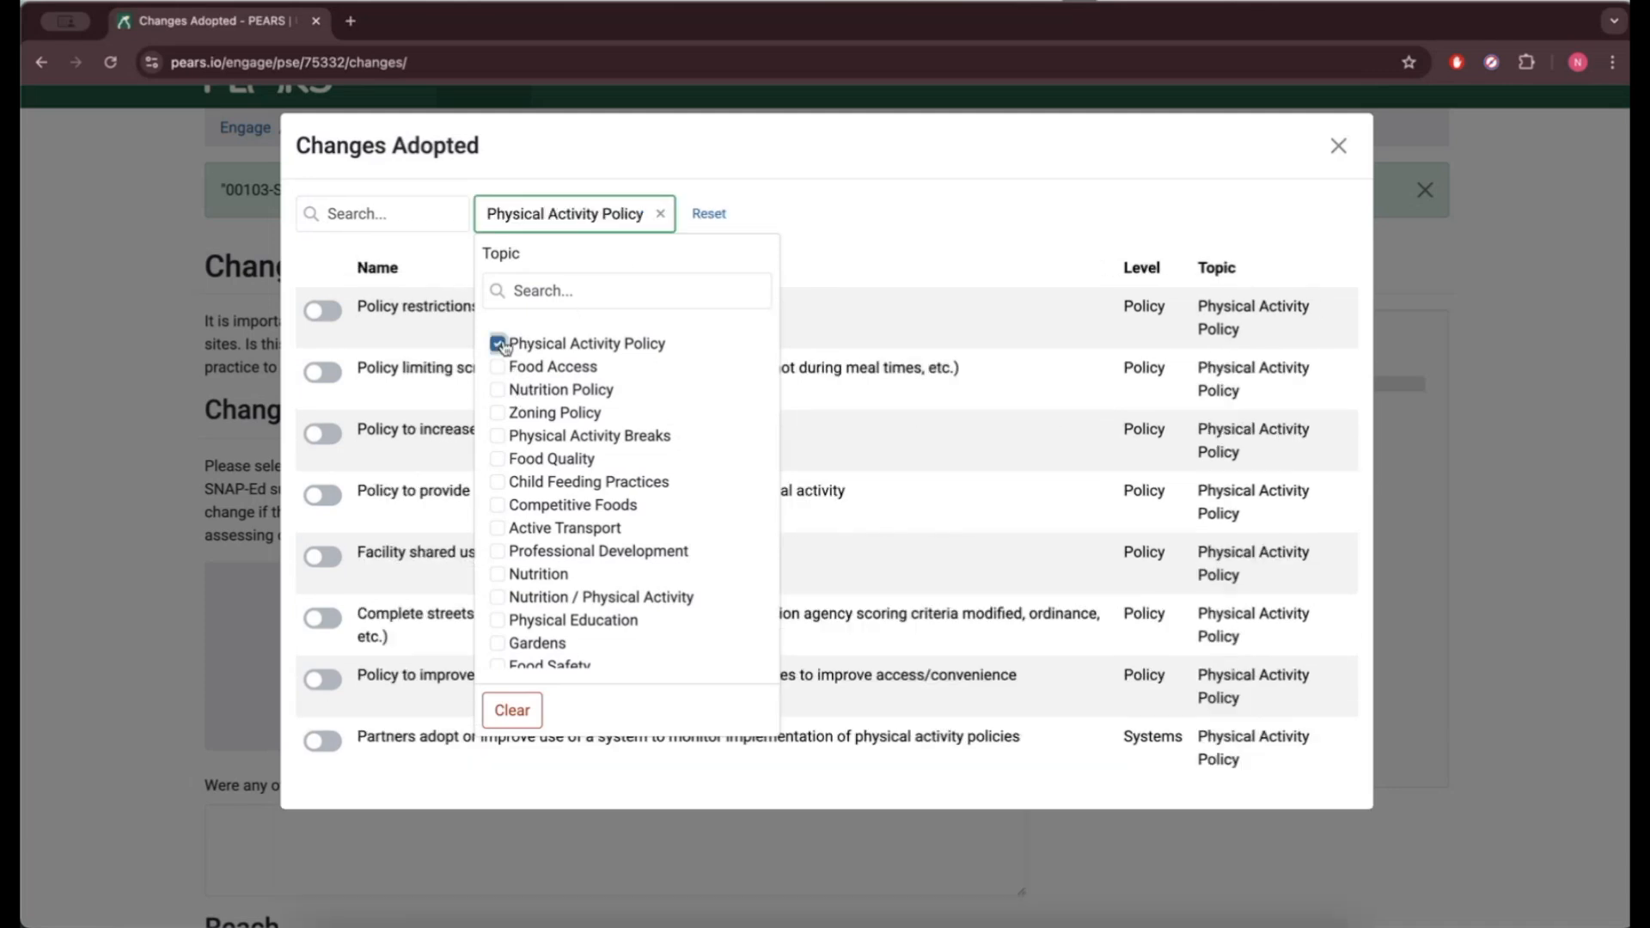
pyautogui.click(661, 214)
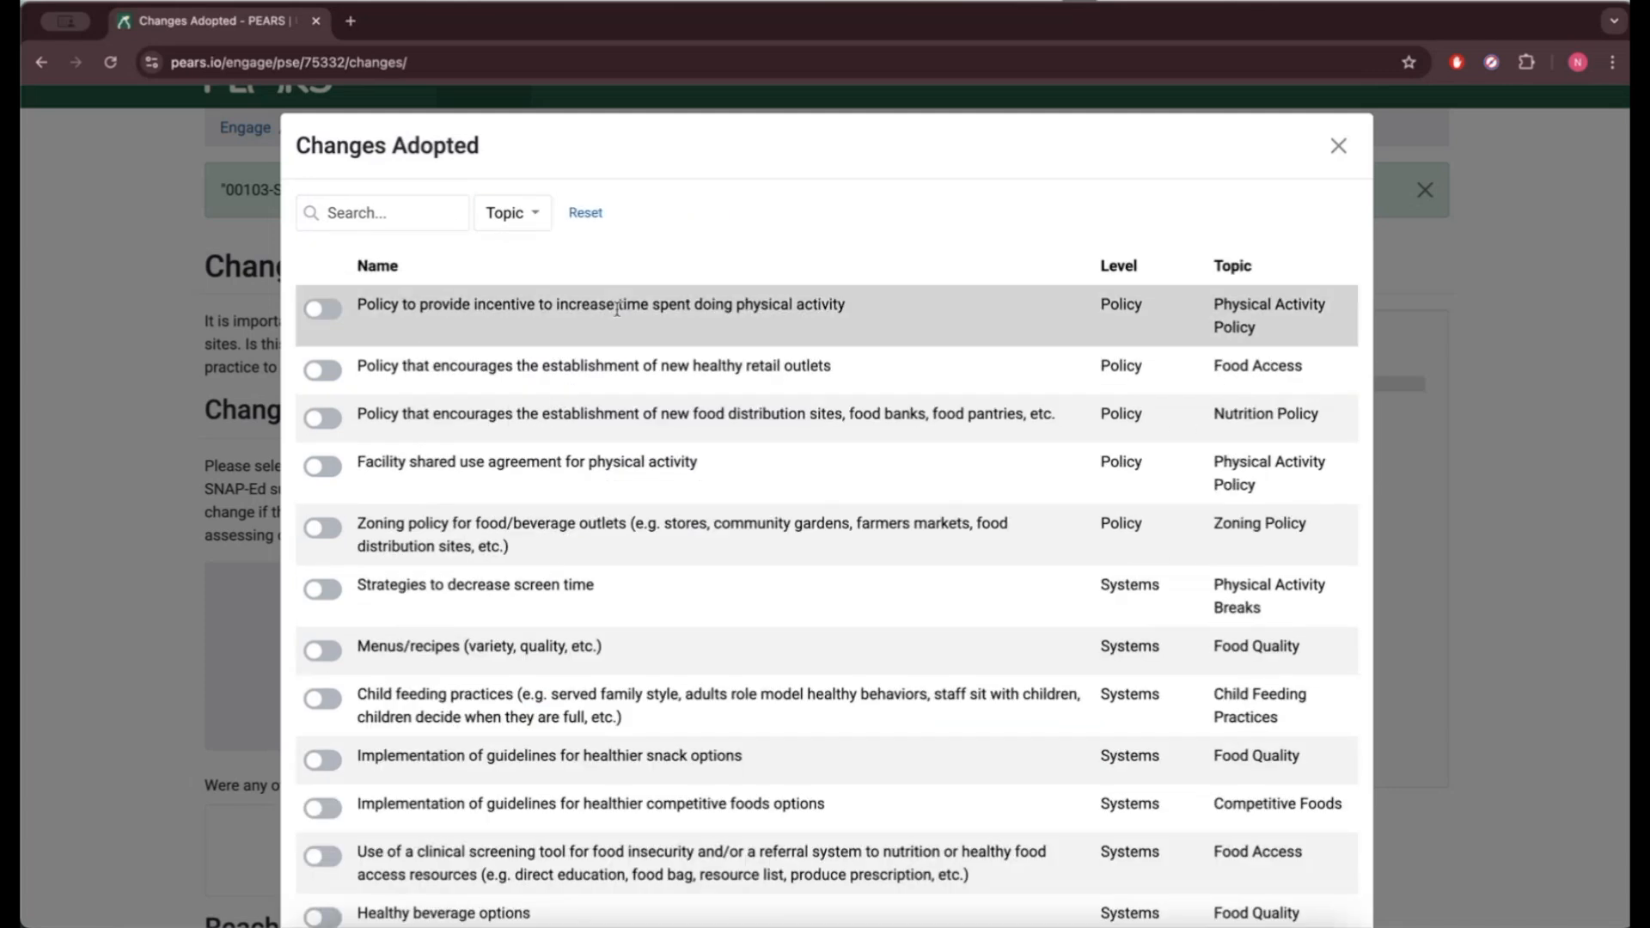
# Add the policy changes on physical activity incentives, new healthy retail outlets, and new food distribution sites, and close the selection list.
pyautogui.click(323, 311)
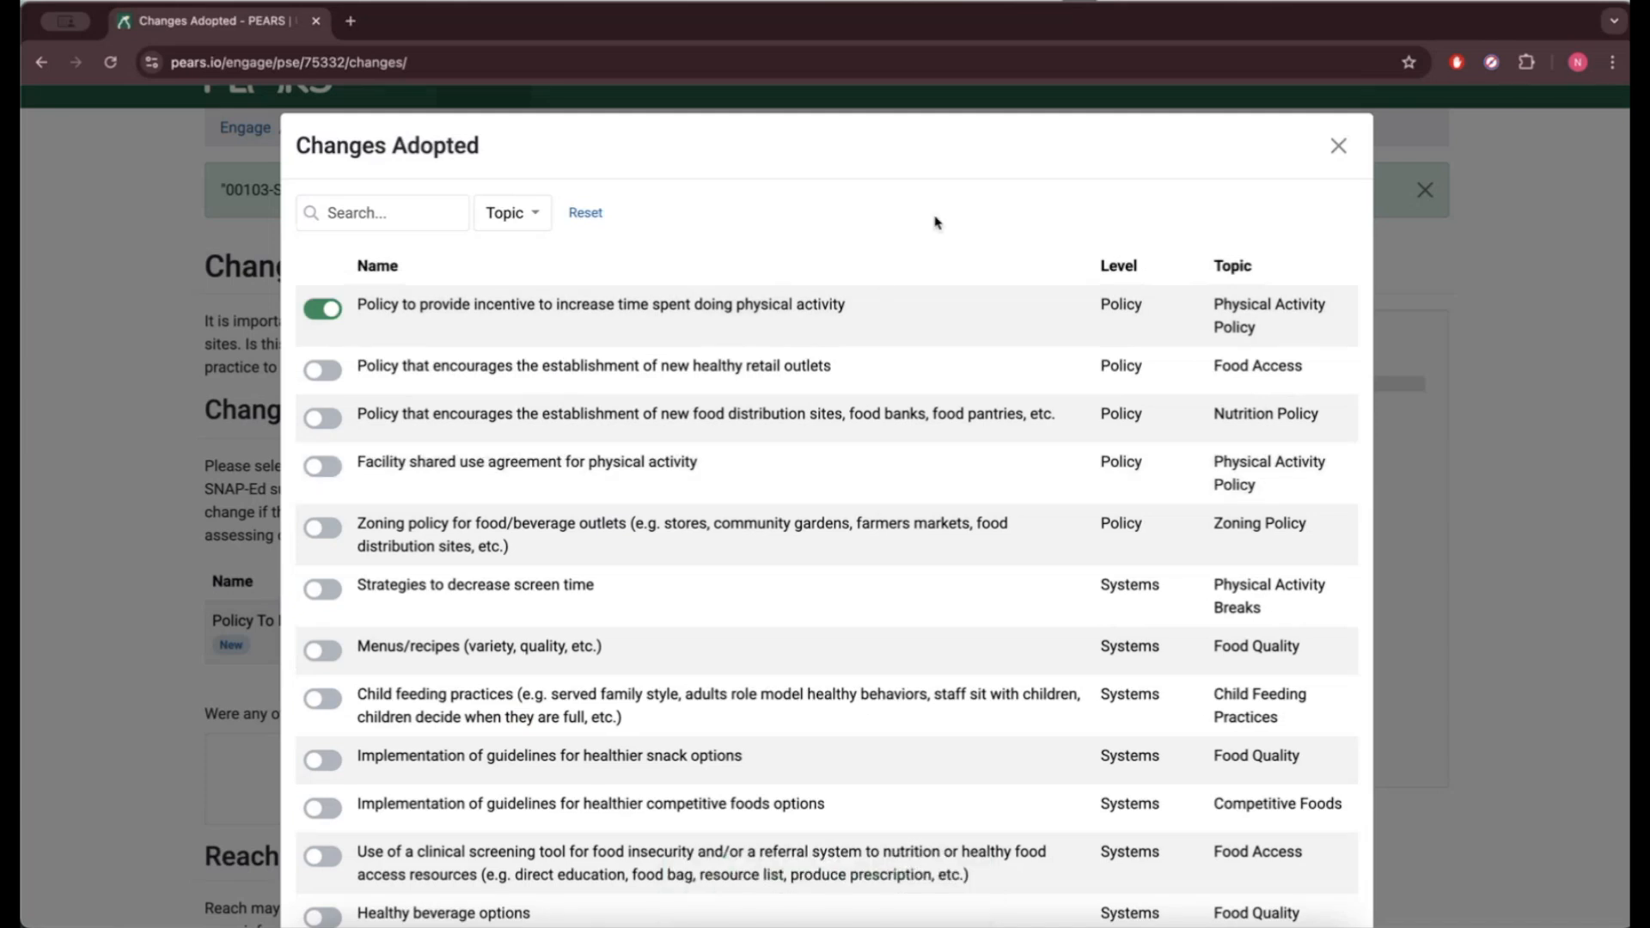
pyautogui.click(323, 373)
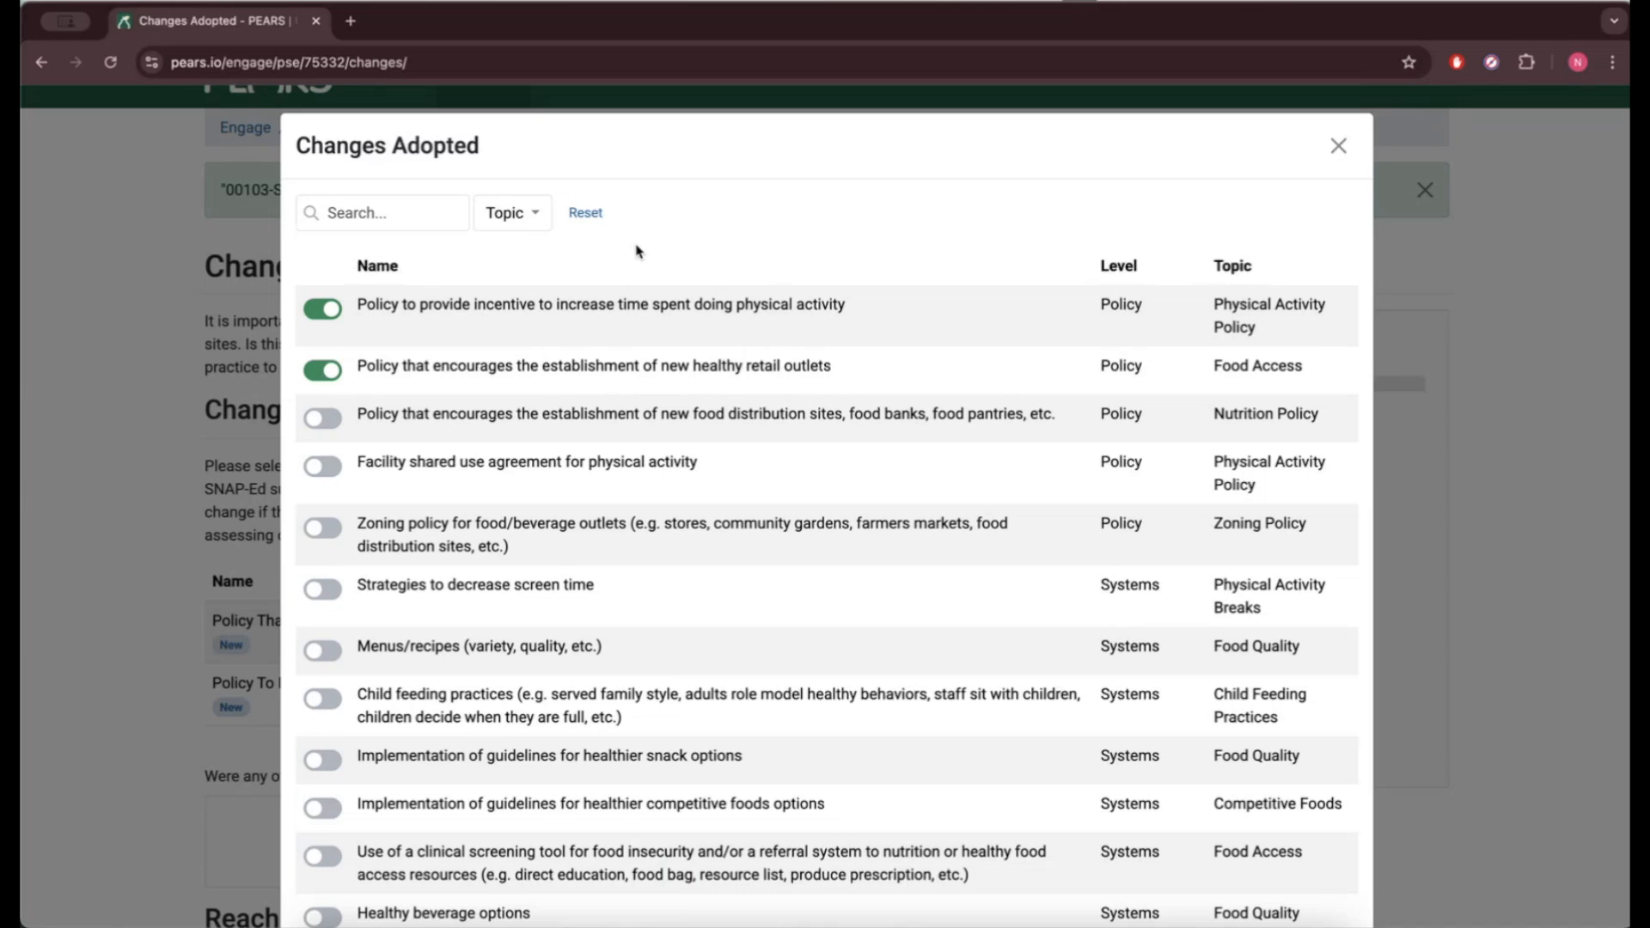
pyautogui.click(314, 413)
pyautogui.scroll(-6, 436, 504)
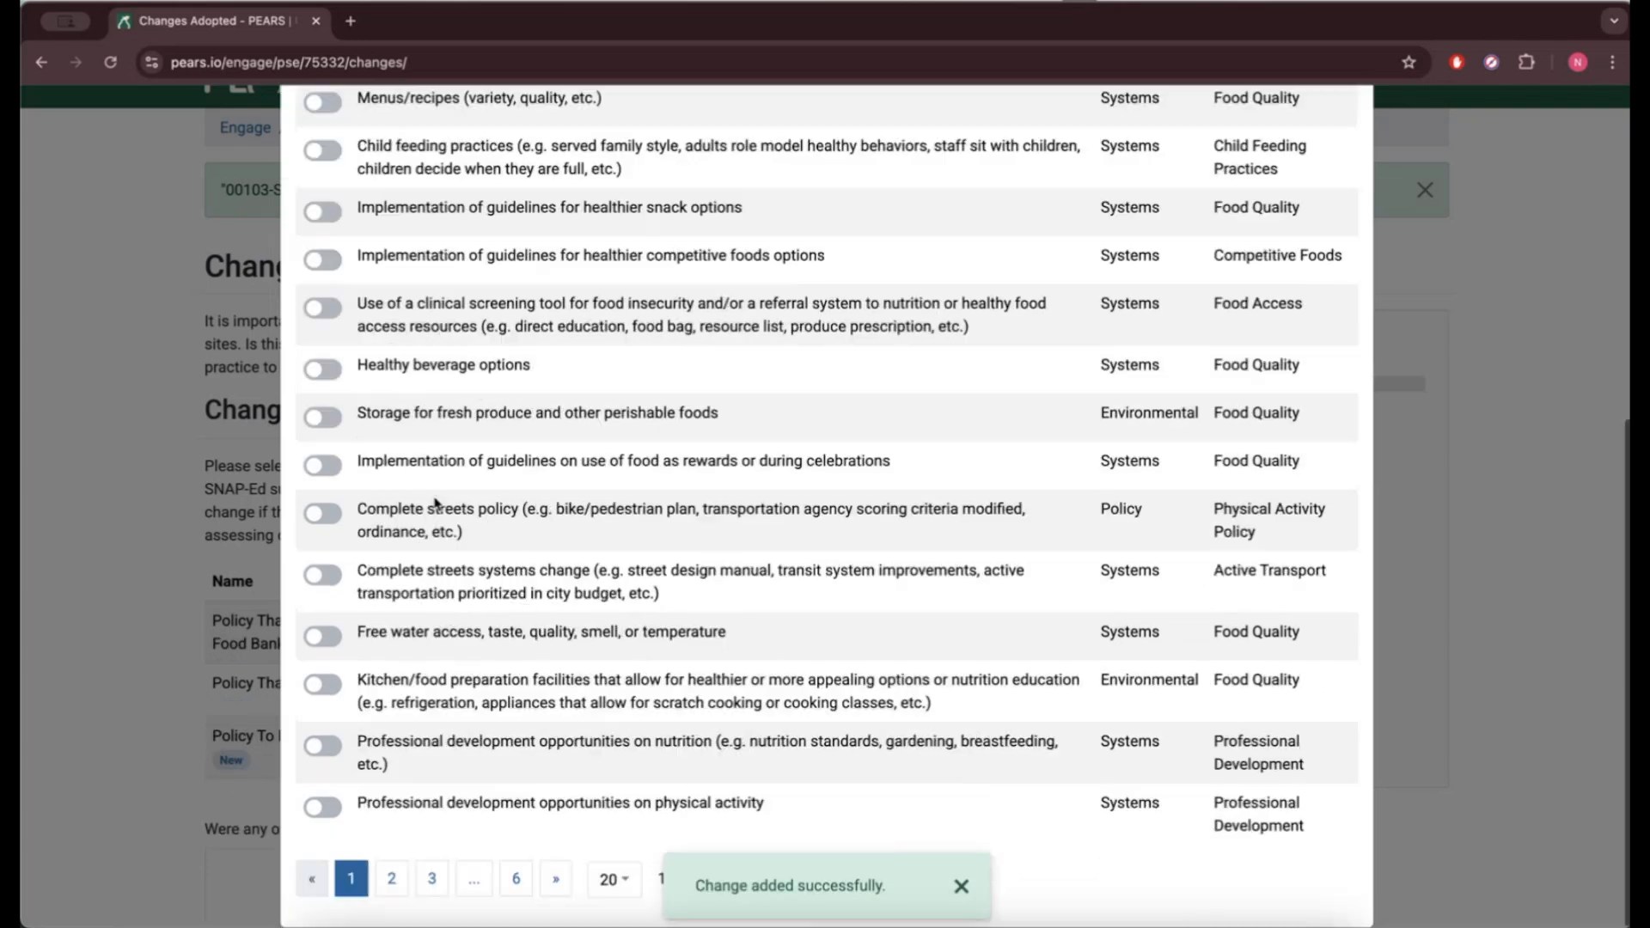
pyautogui.scroll(6, 855, 637)
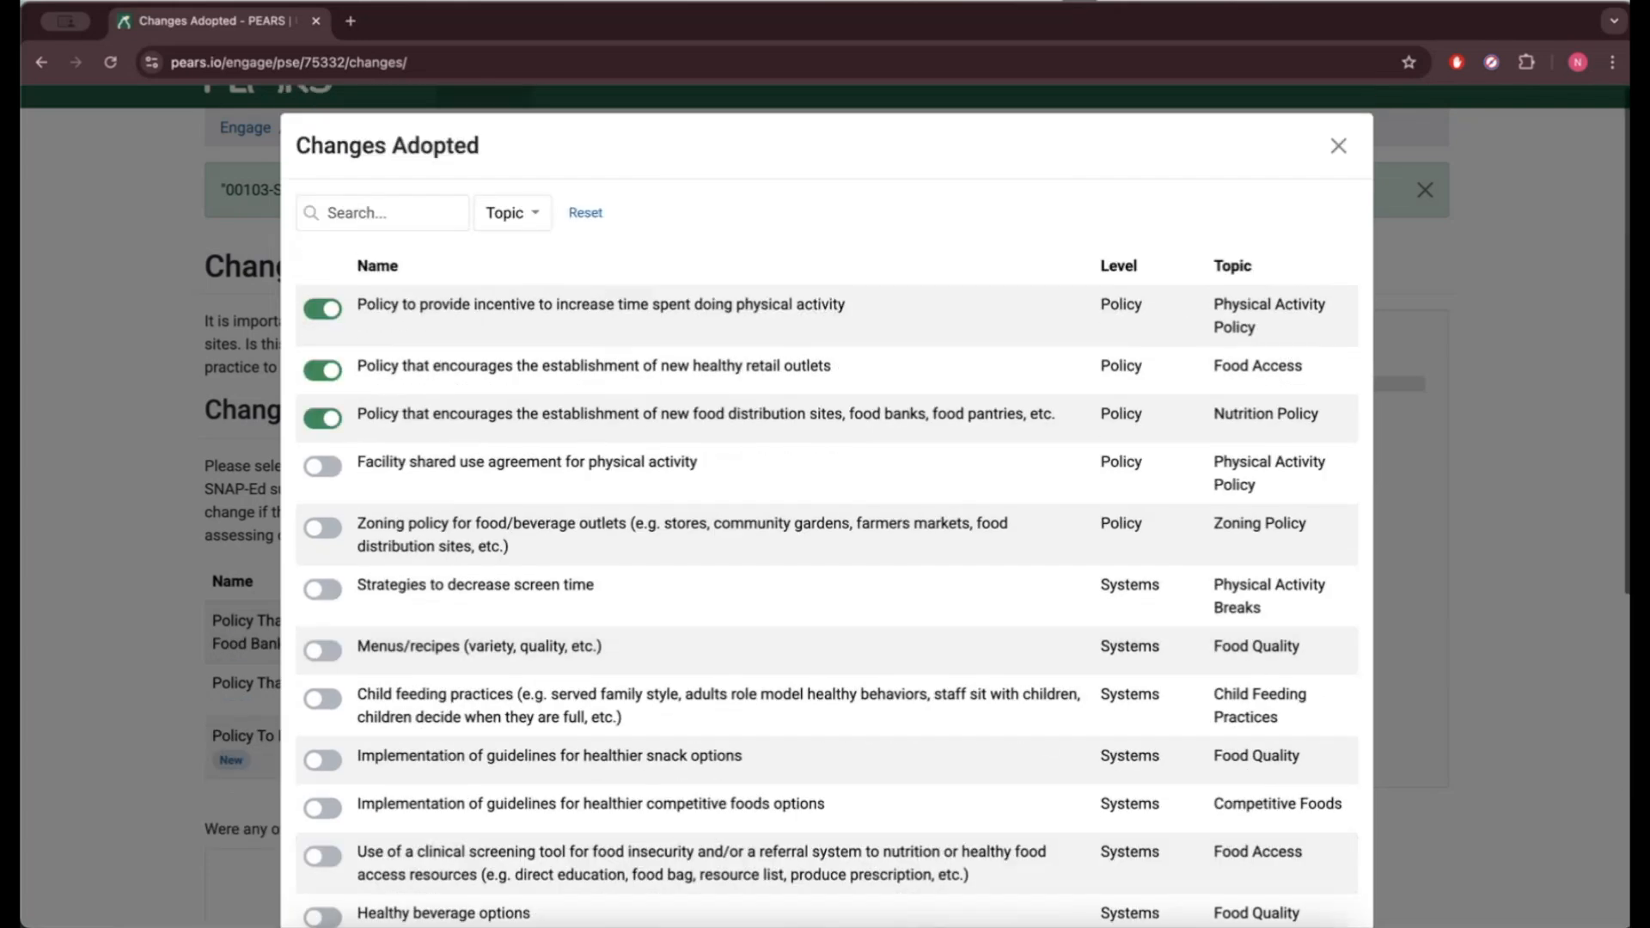
pyautogui.click(1338, 146)
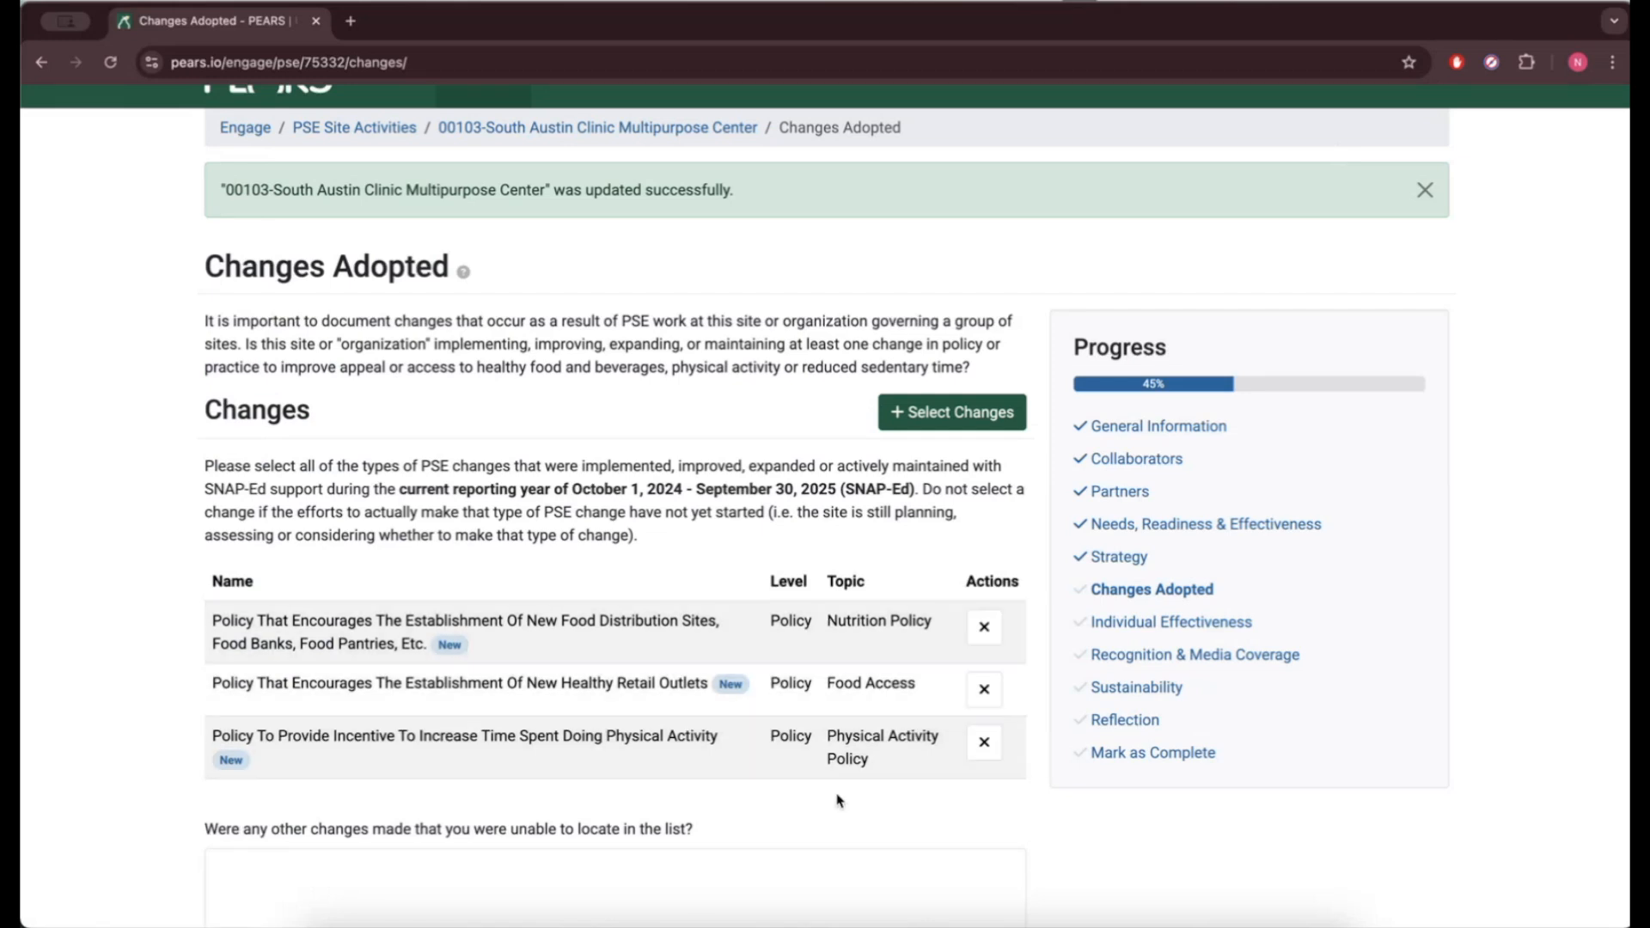
# Start removing the physical activity incentive policy from the reported changes and cancel the removal.
pyautogui.click(984, 745)
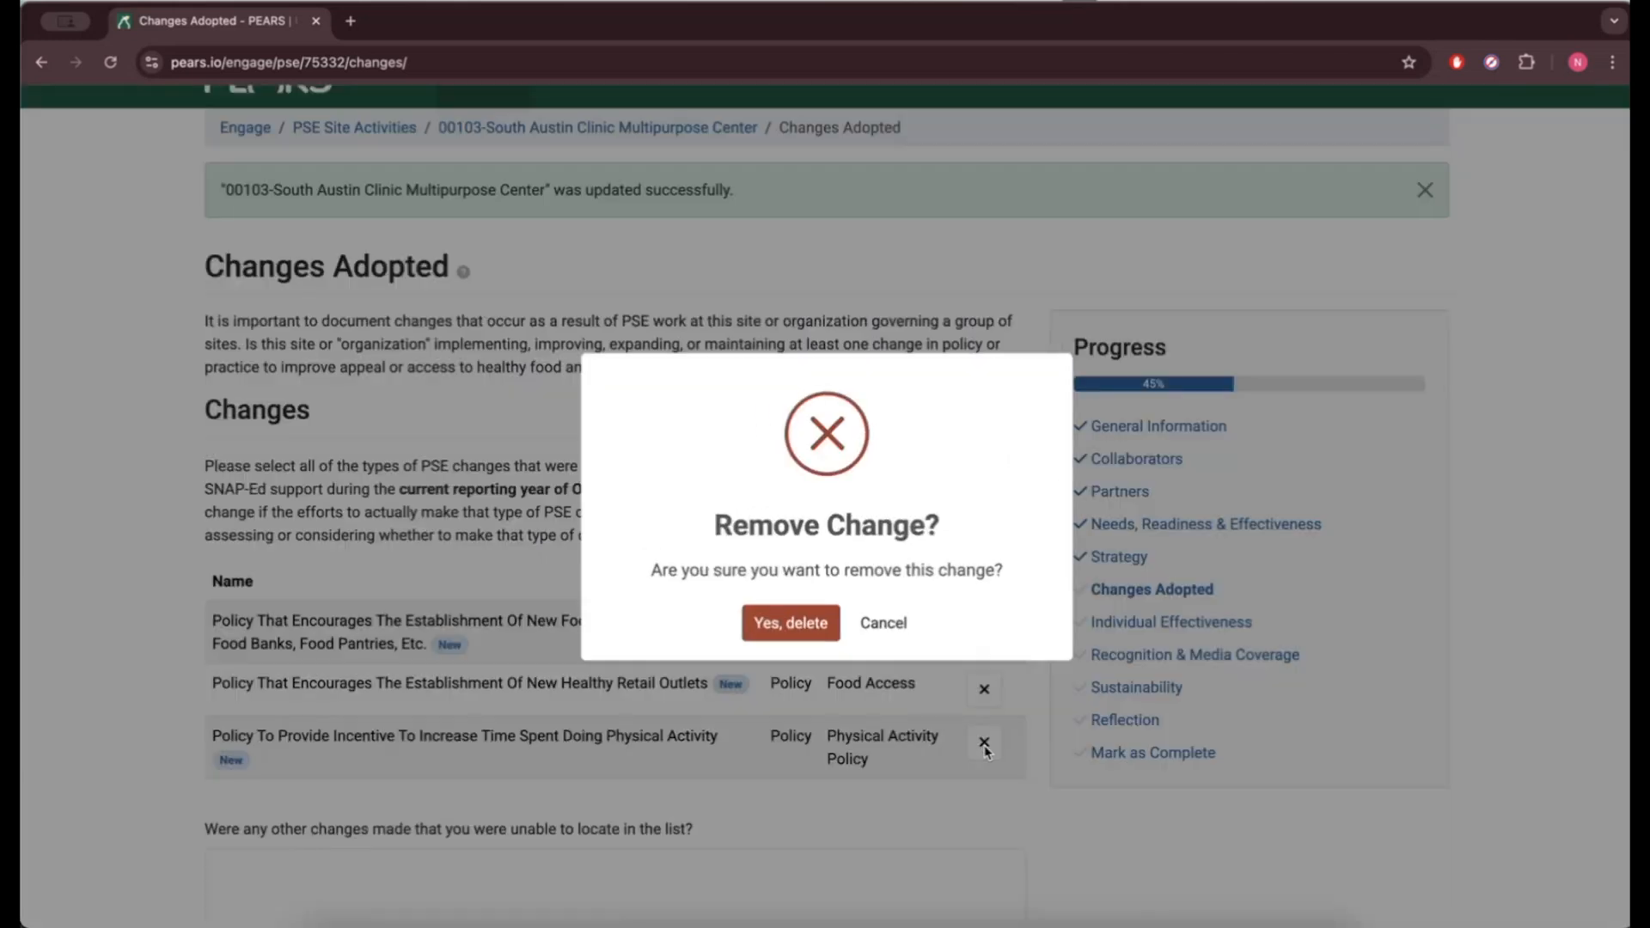
pyautogui.click(884, 622)
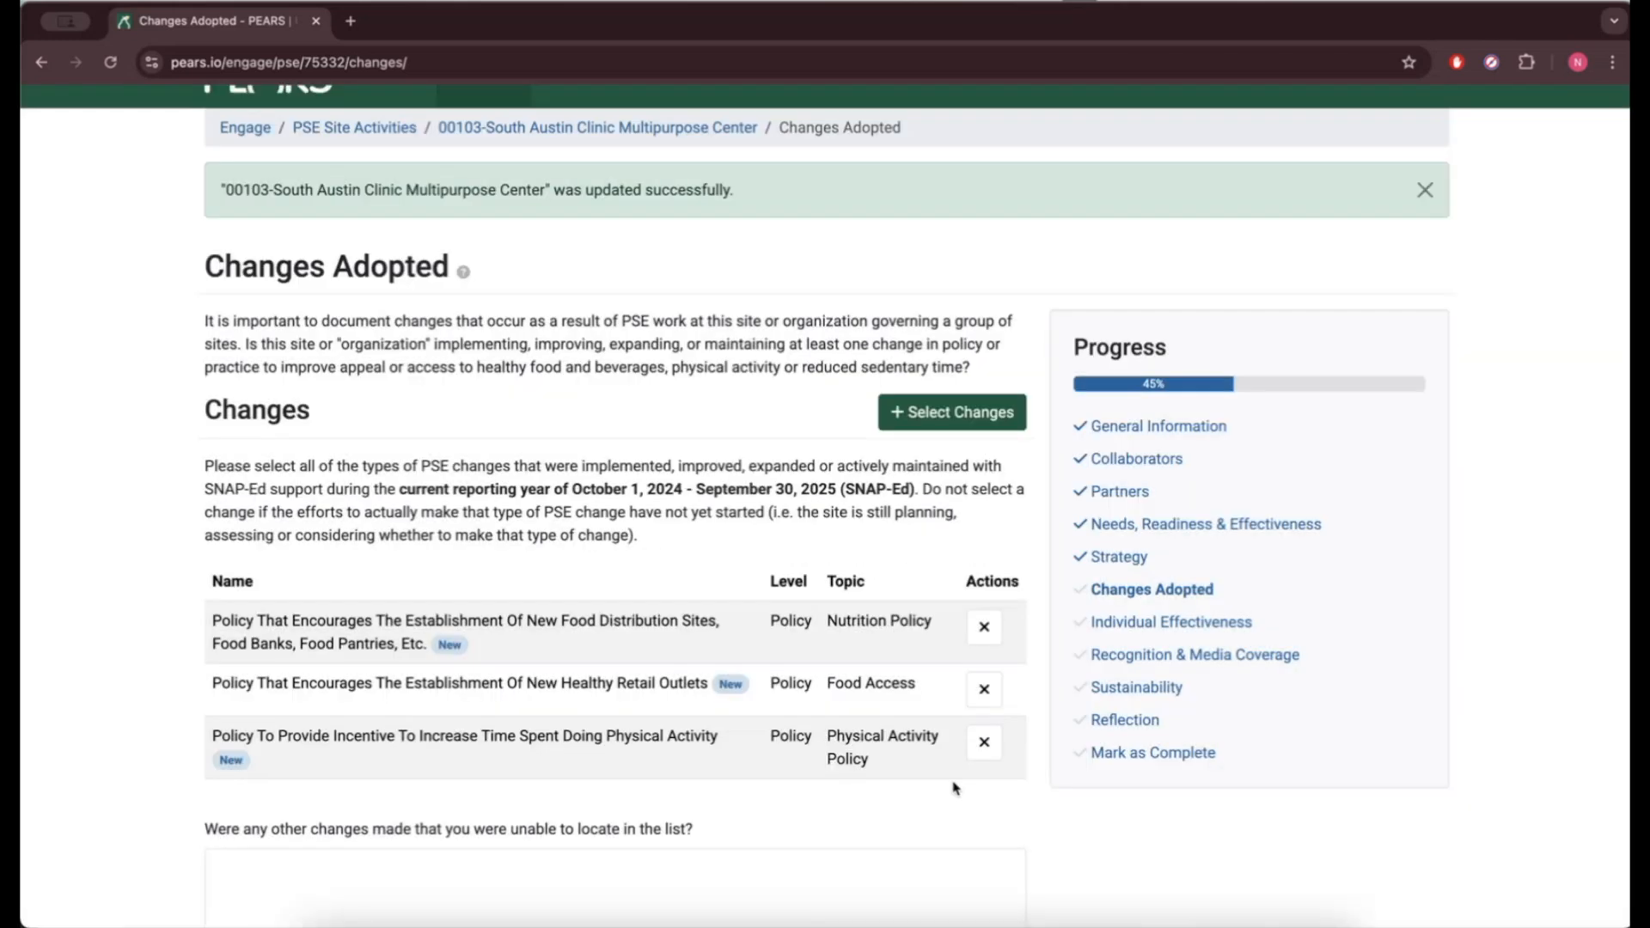
pyautogui.scroll(-4, 954, 788)
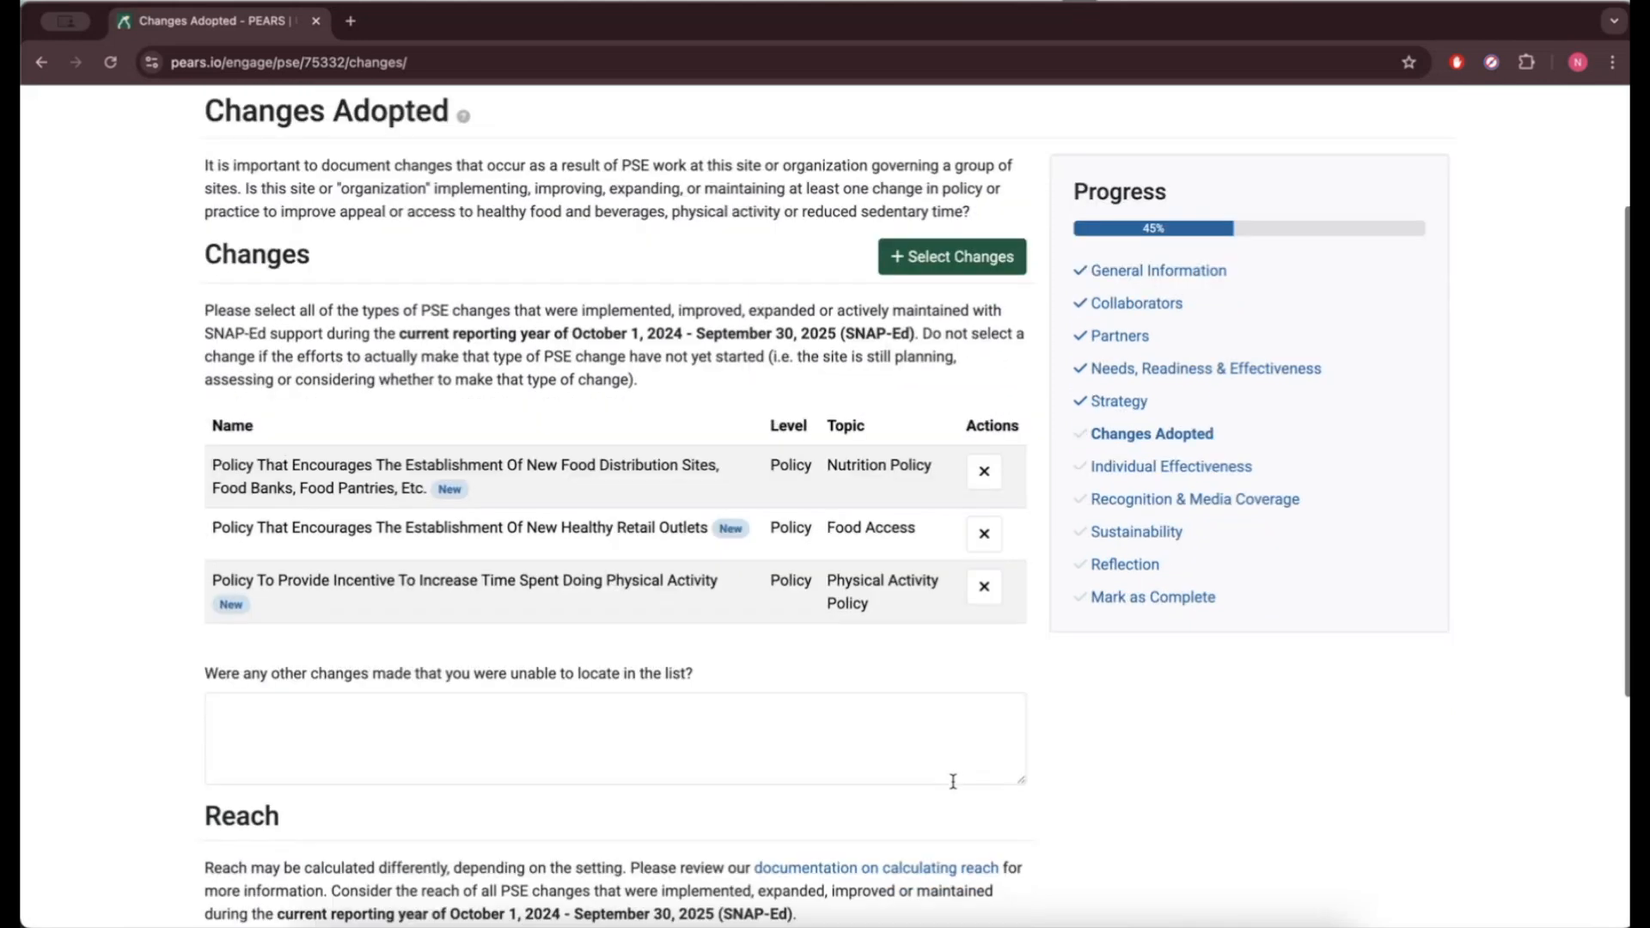
pyautogui.scroll(-2, 953, 781)
pyautogui.click(822, 664)
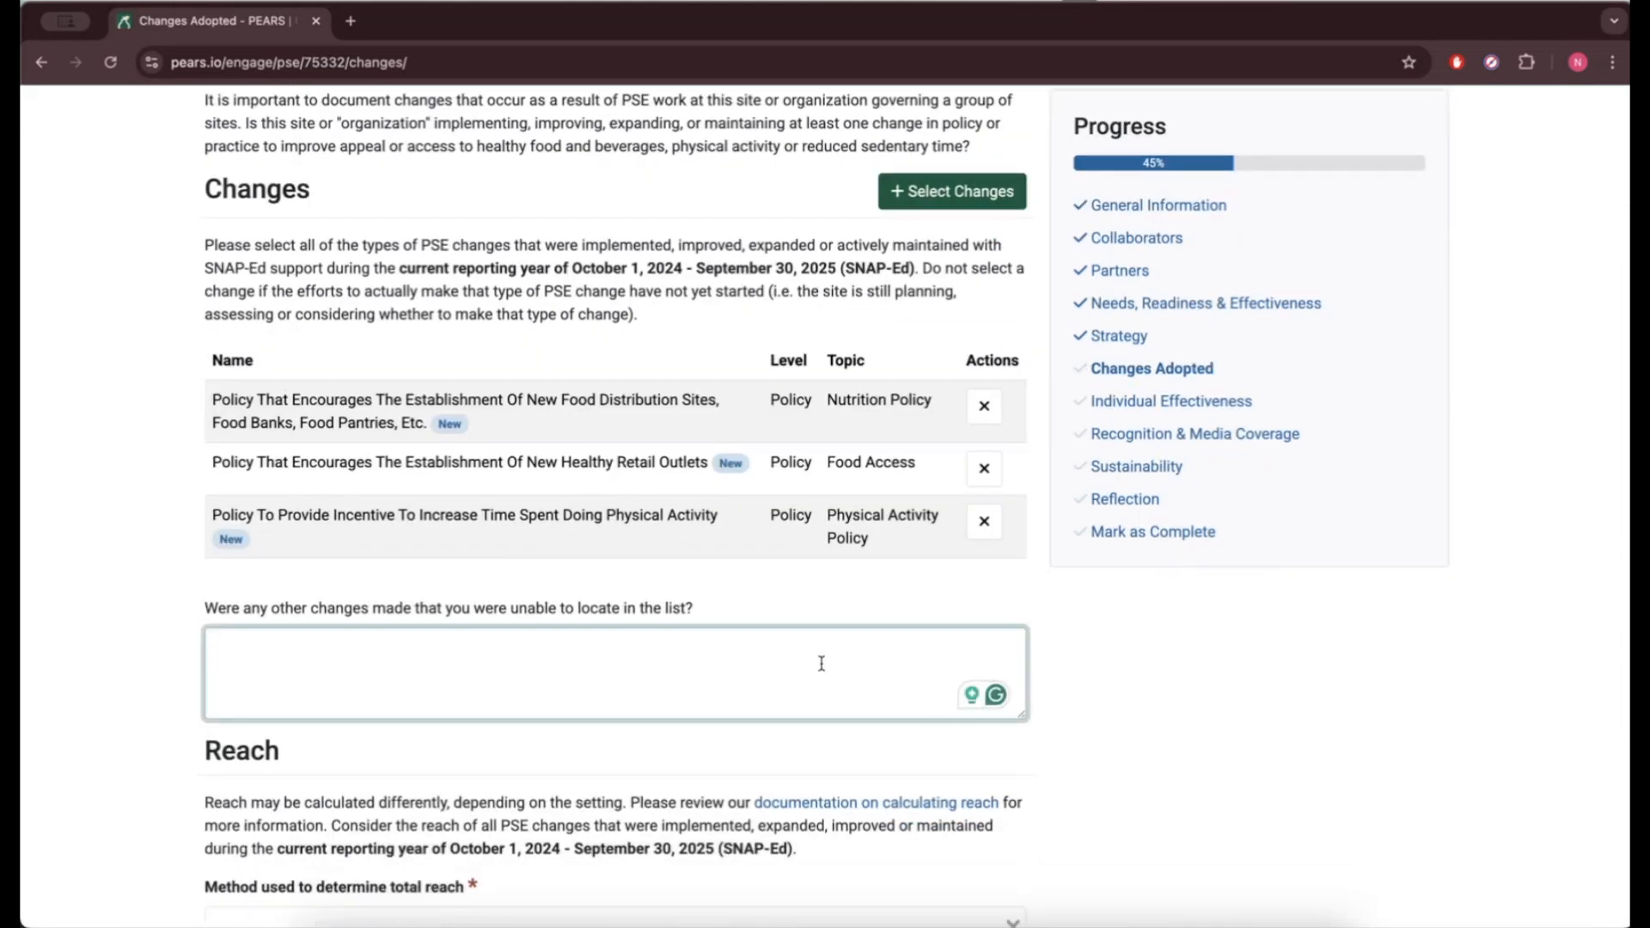
pyautogui.click(1093, 668)
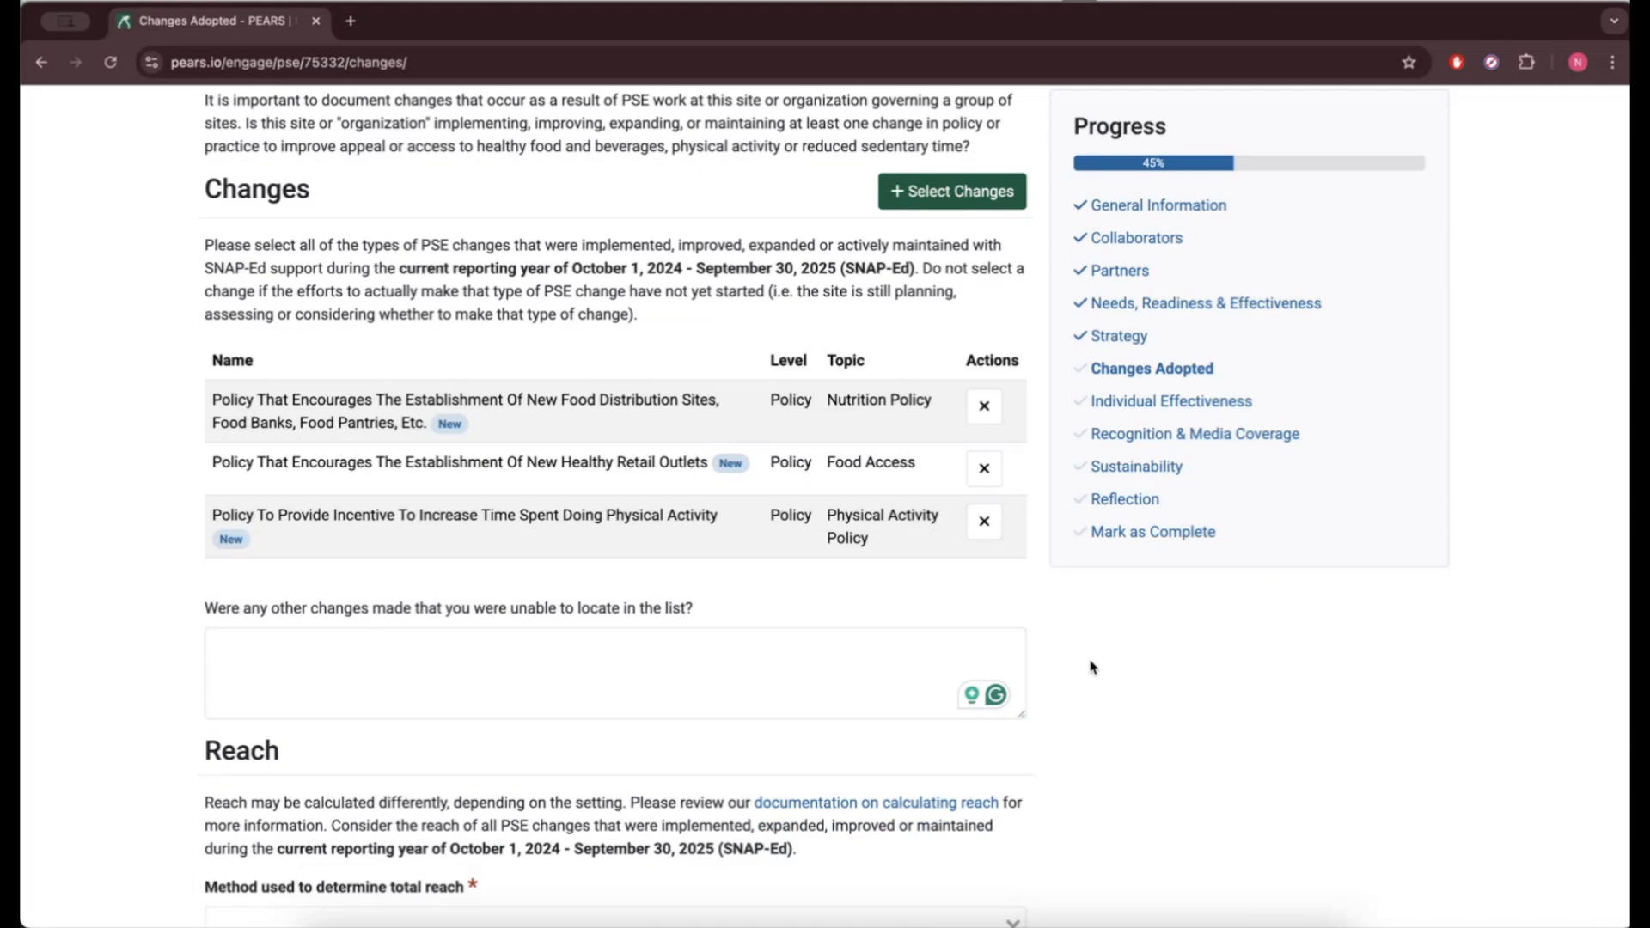
# Try Measured as the method used to determine total reach, and replace it with Estimated.
pyautogui.scroll(-4, 1092, 668)
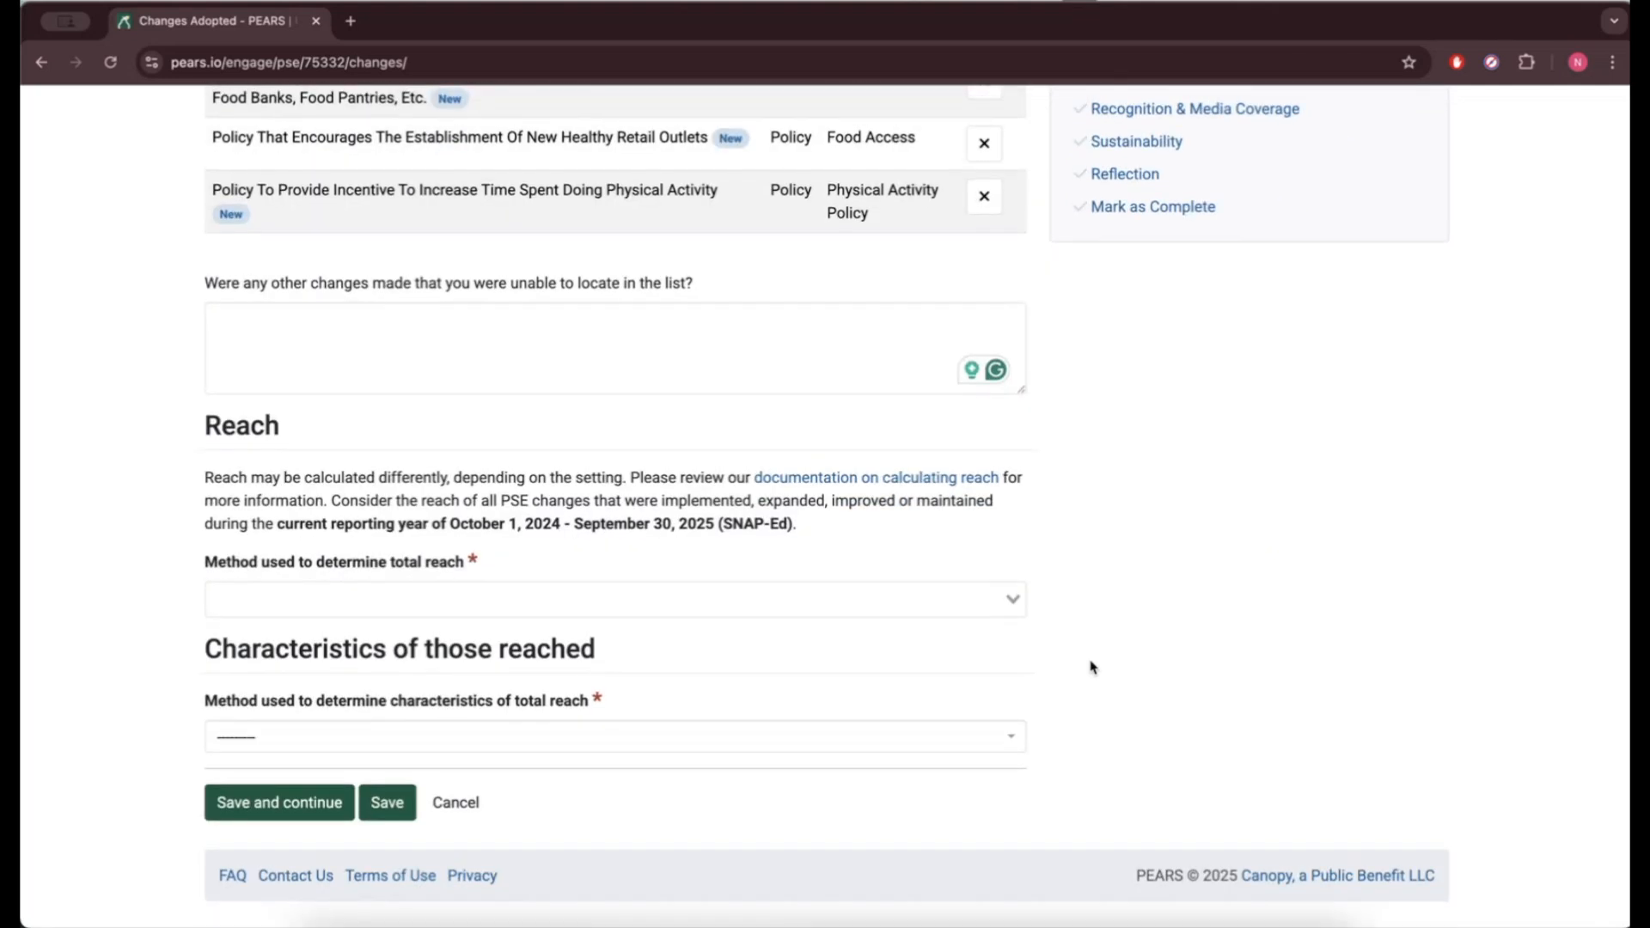
pyautogui.click(713, 591)
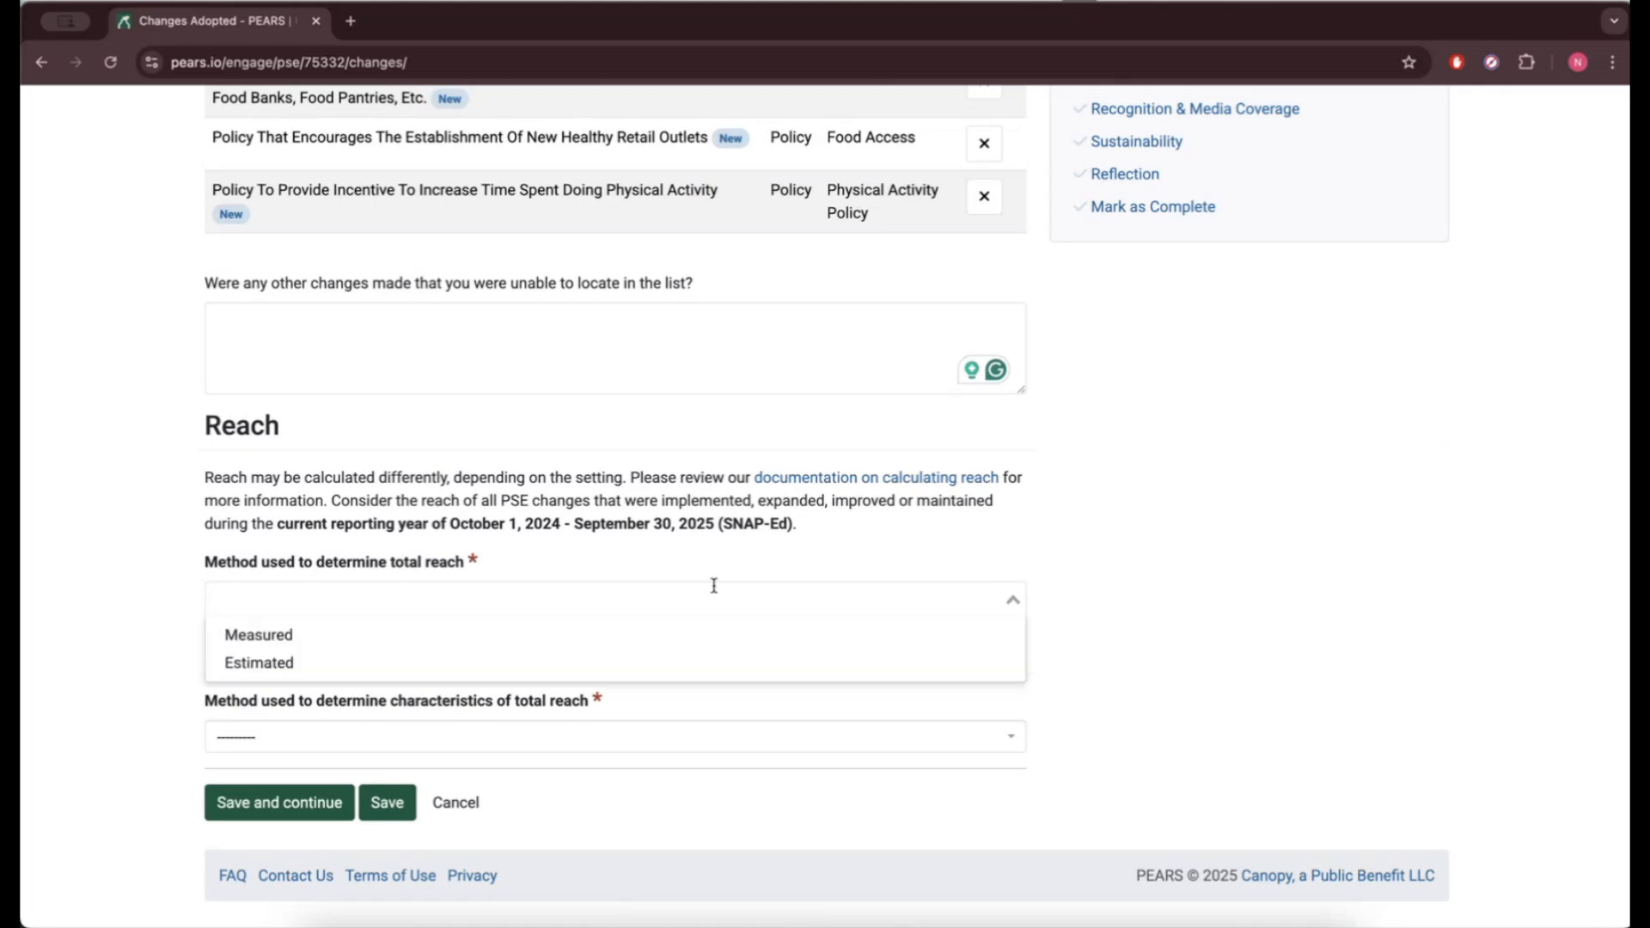
pyautogui.click(678, 635)
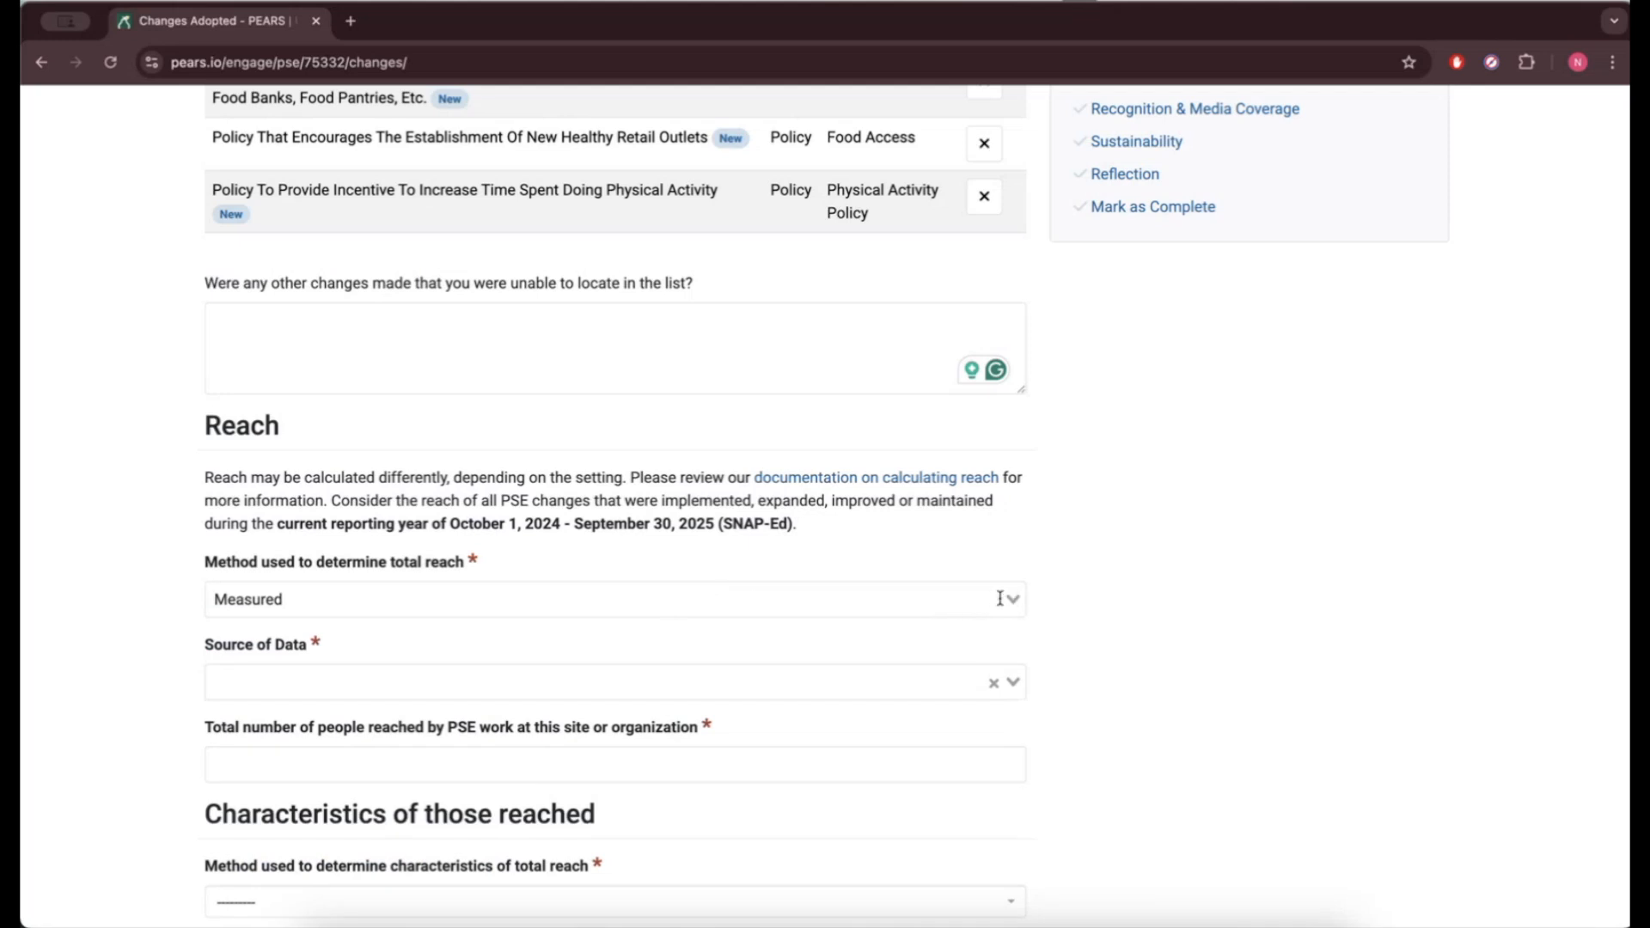
pyautogui.click(994, 598)
pyautogui.click(959, 660)
# Set the source of data to Commercial market data on audience size and the total number of people reached to 100.
pyautogui.click(720, 668)
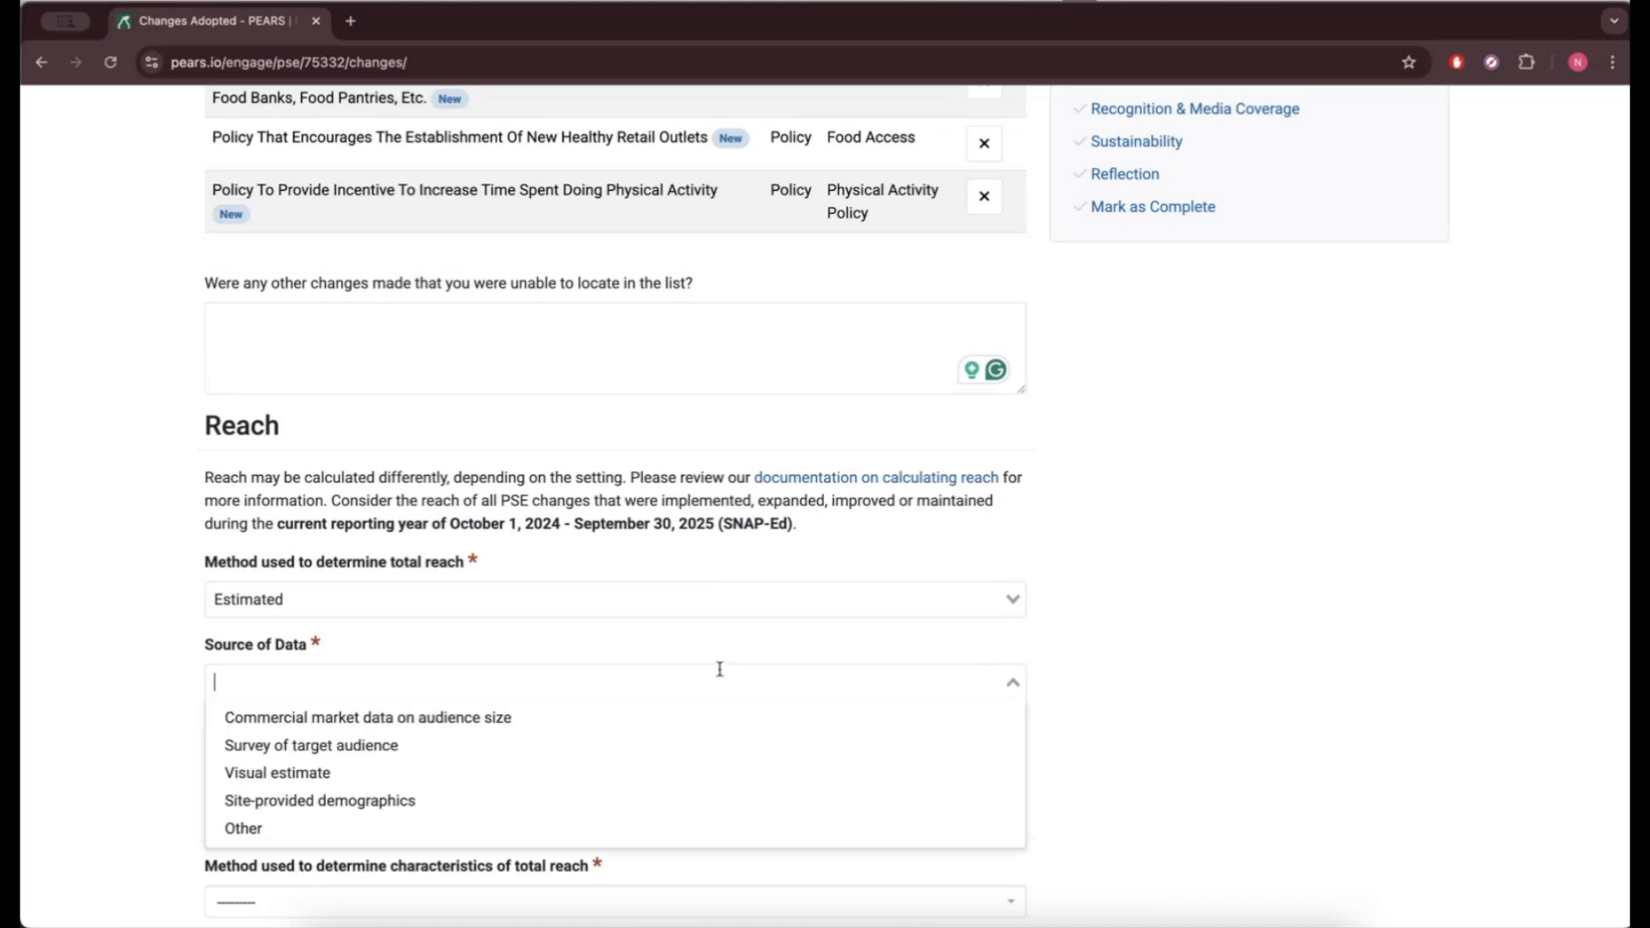
pyautogui.click(921, 634)
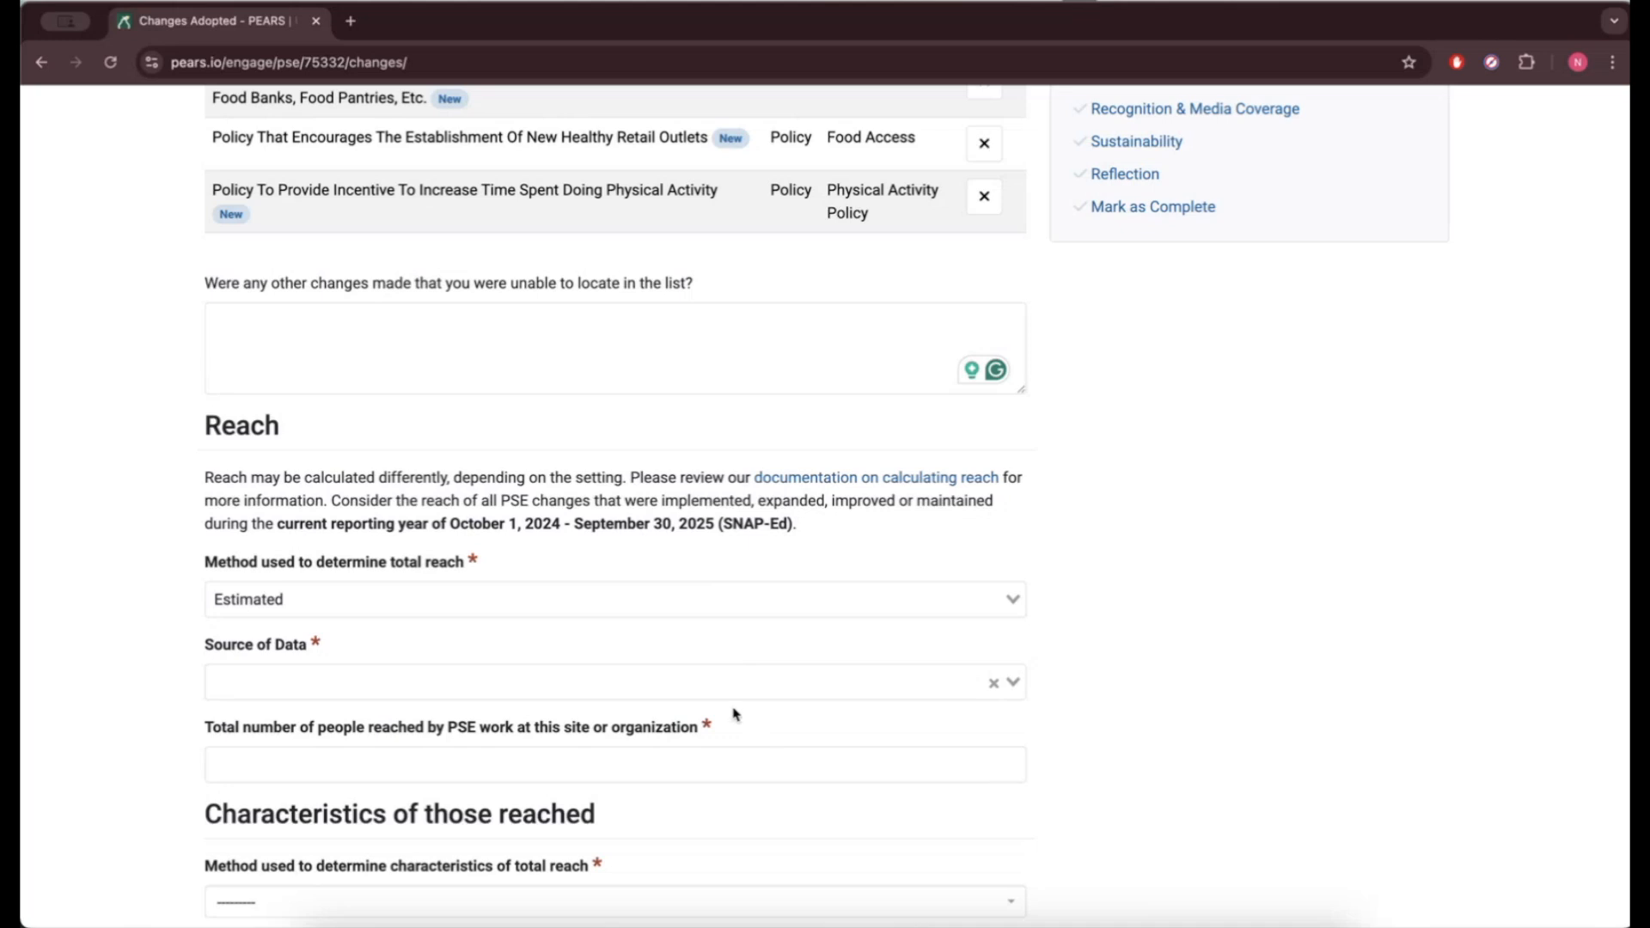
pyautogui.click(684, 683)
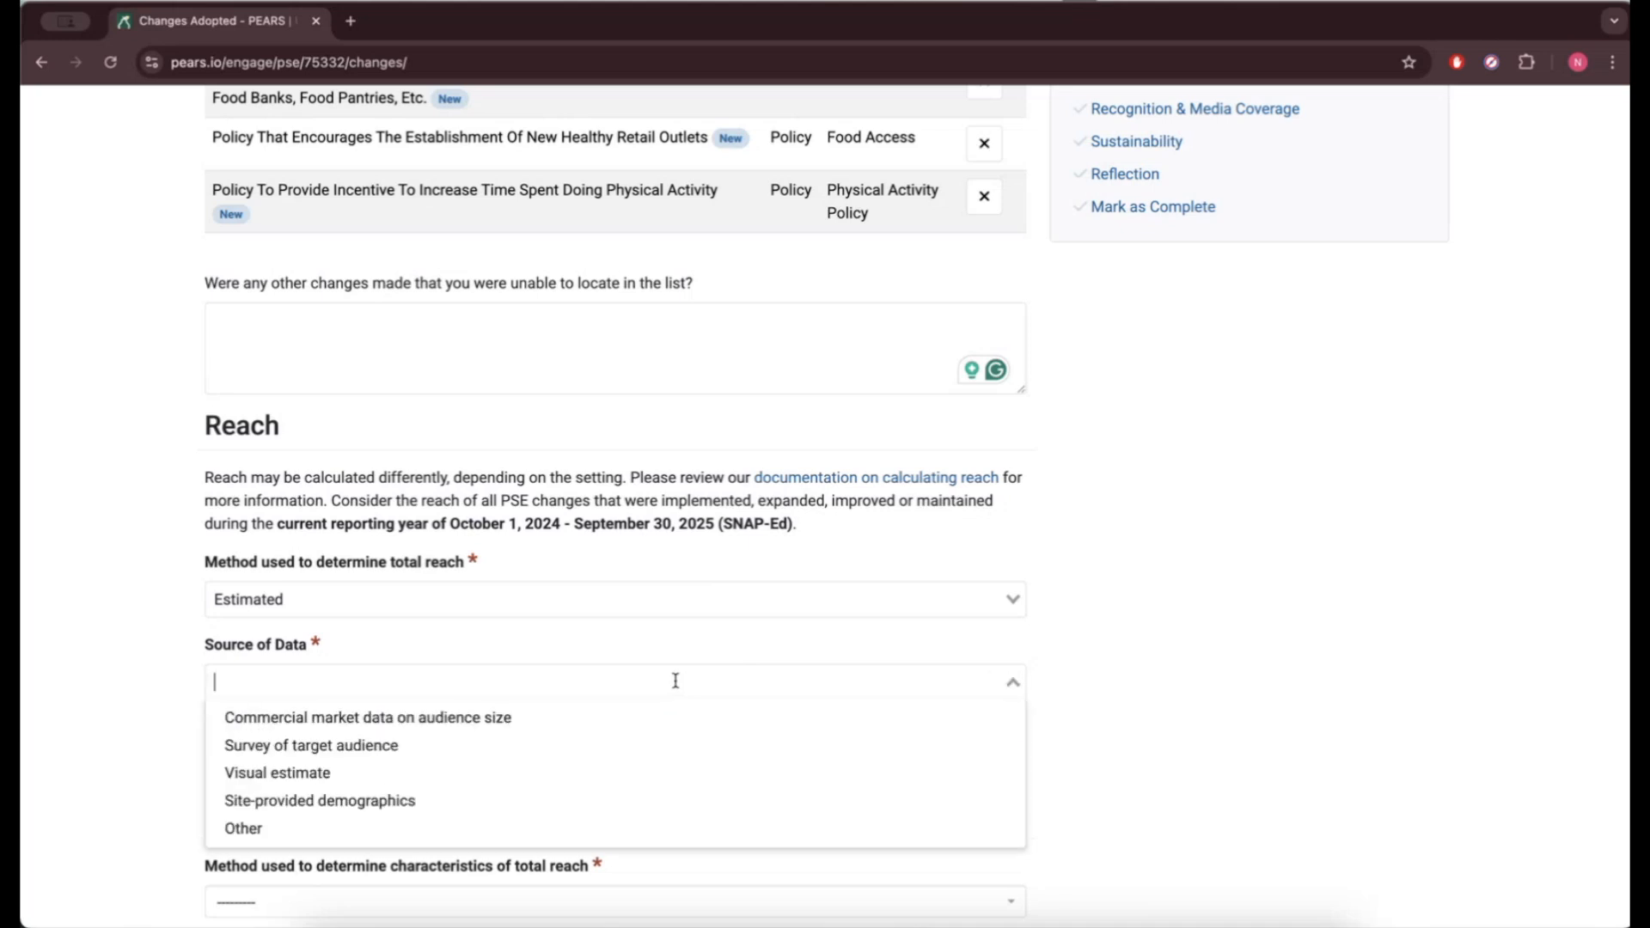
pyautogui.click(601, 715)
pyautogui.click(524, 773)
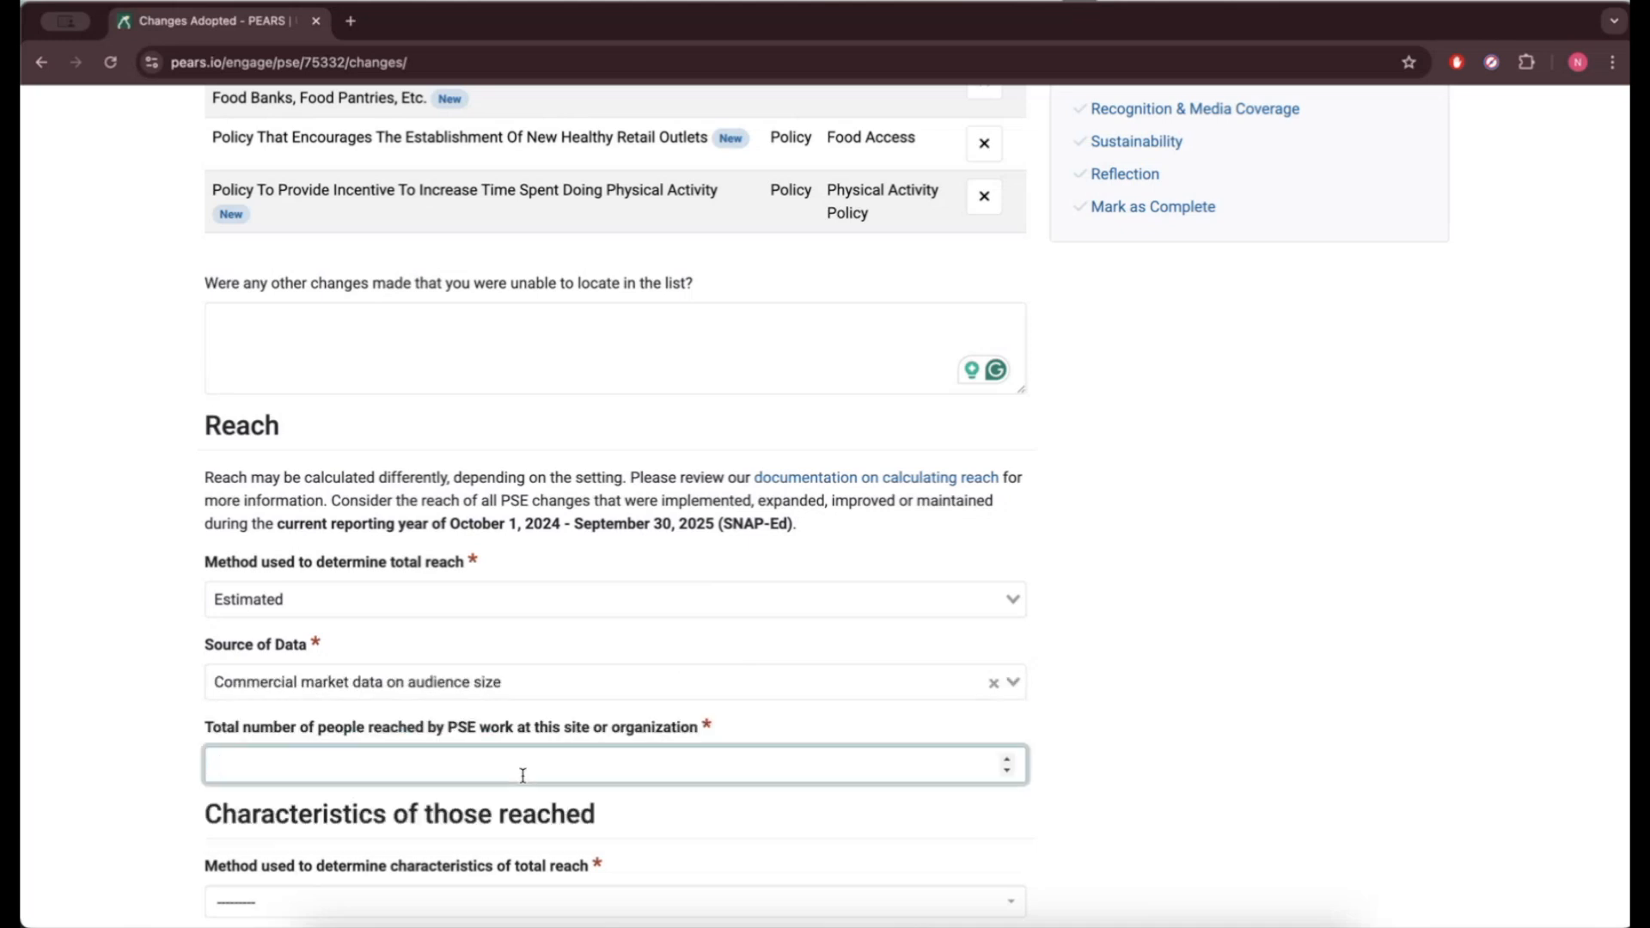
pyautogui.write('100')
pyautogui.click(172, 729)
# Set the source of data for reach to Other and enter UT Health Estimate as the other reach data source.
pyautogui.scroll(-3, 443, 797)
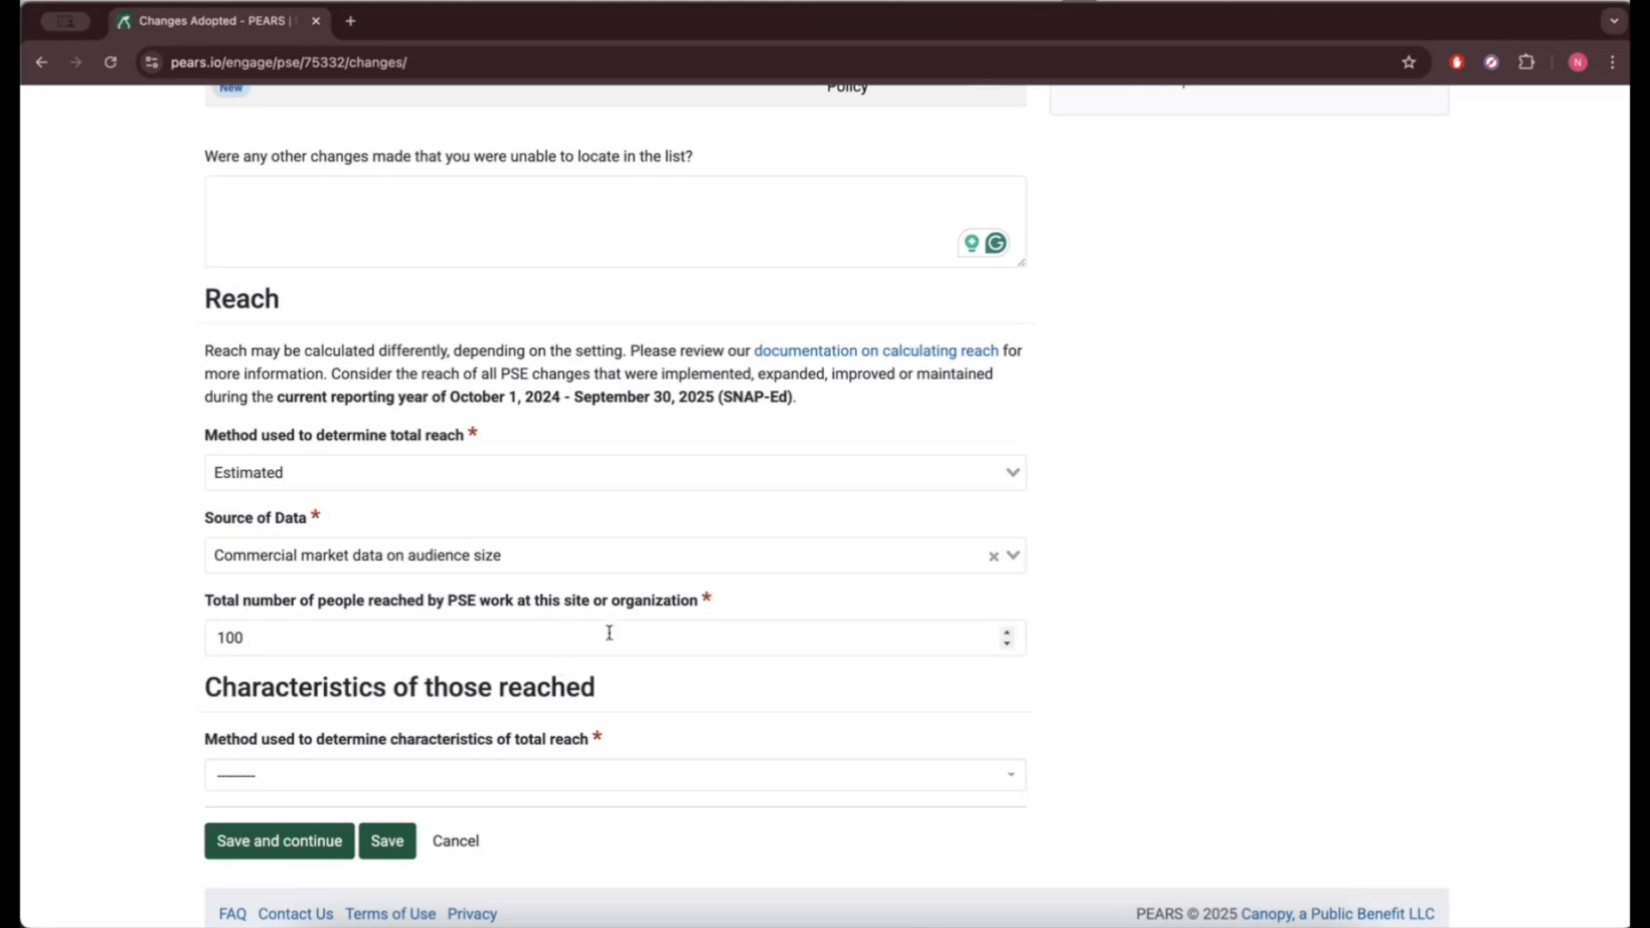
pyautogui.click(980, 560)
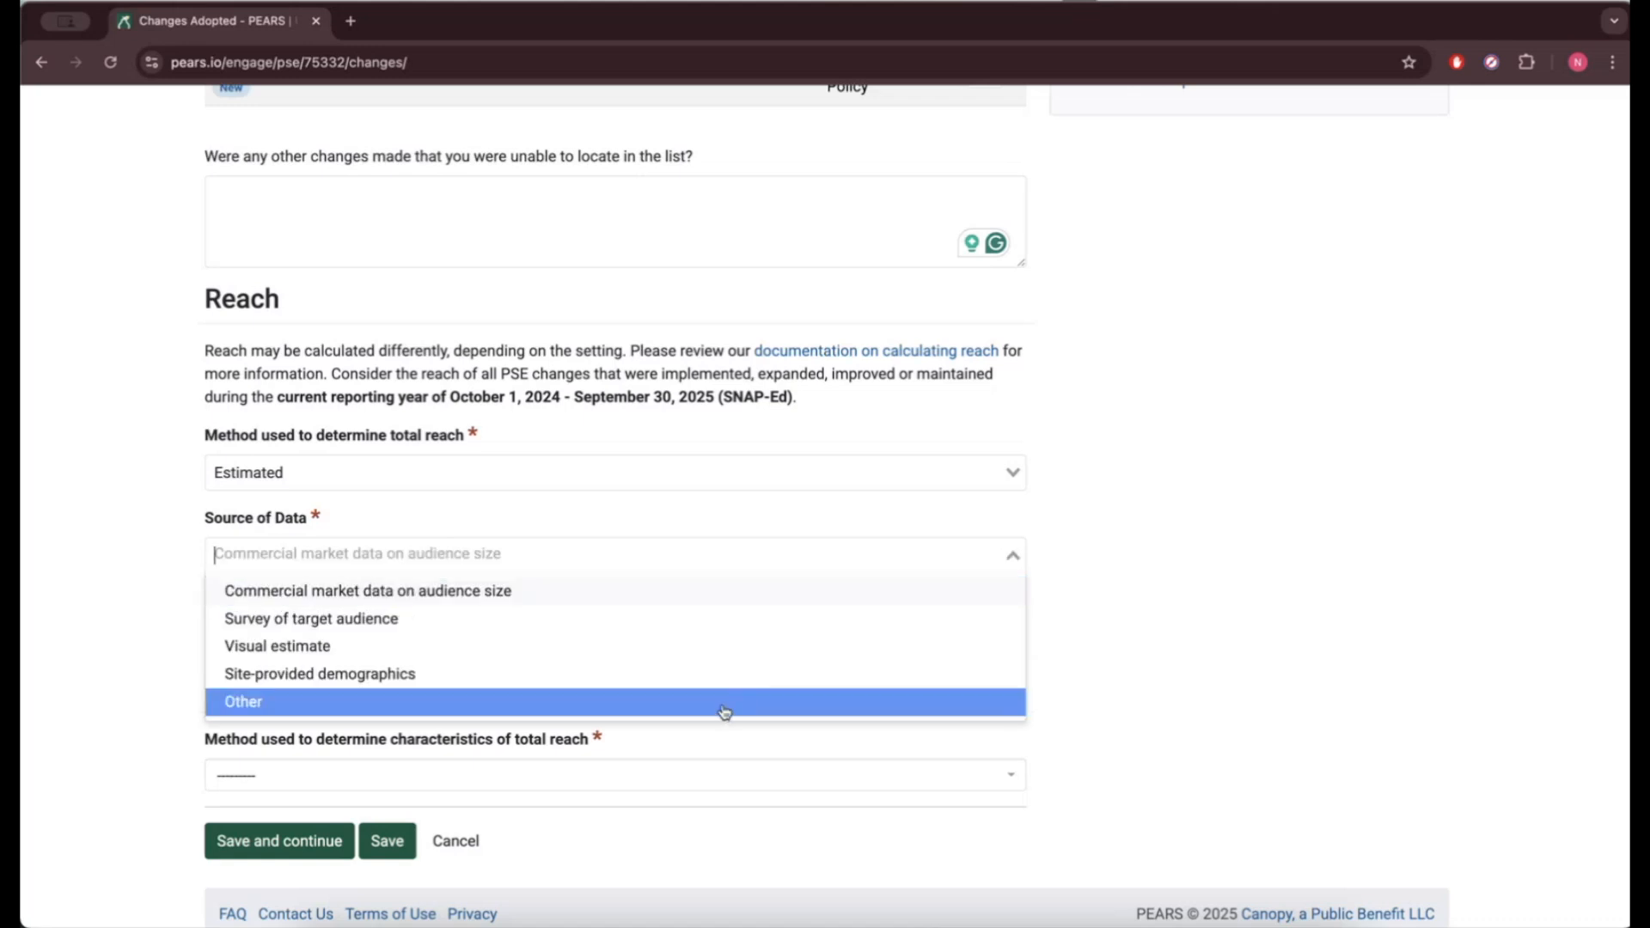
pyautogui.click(1171, 587)
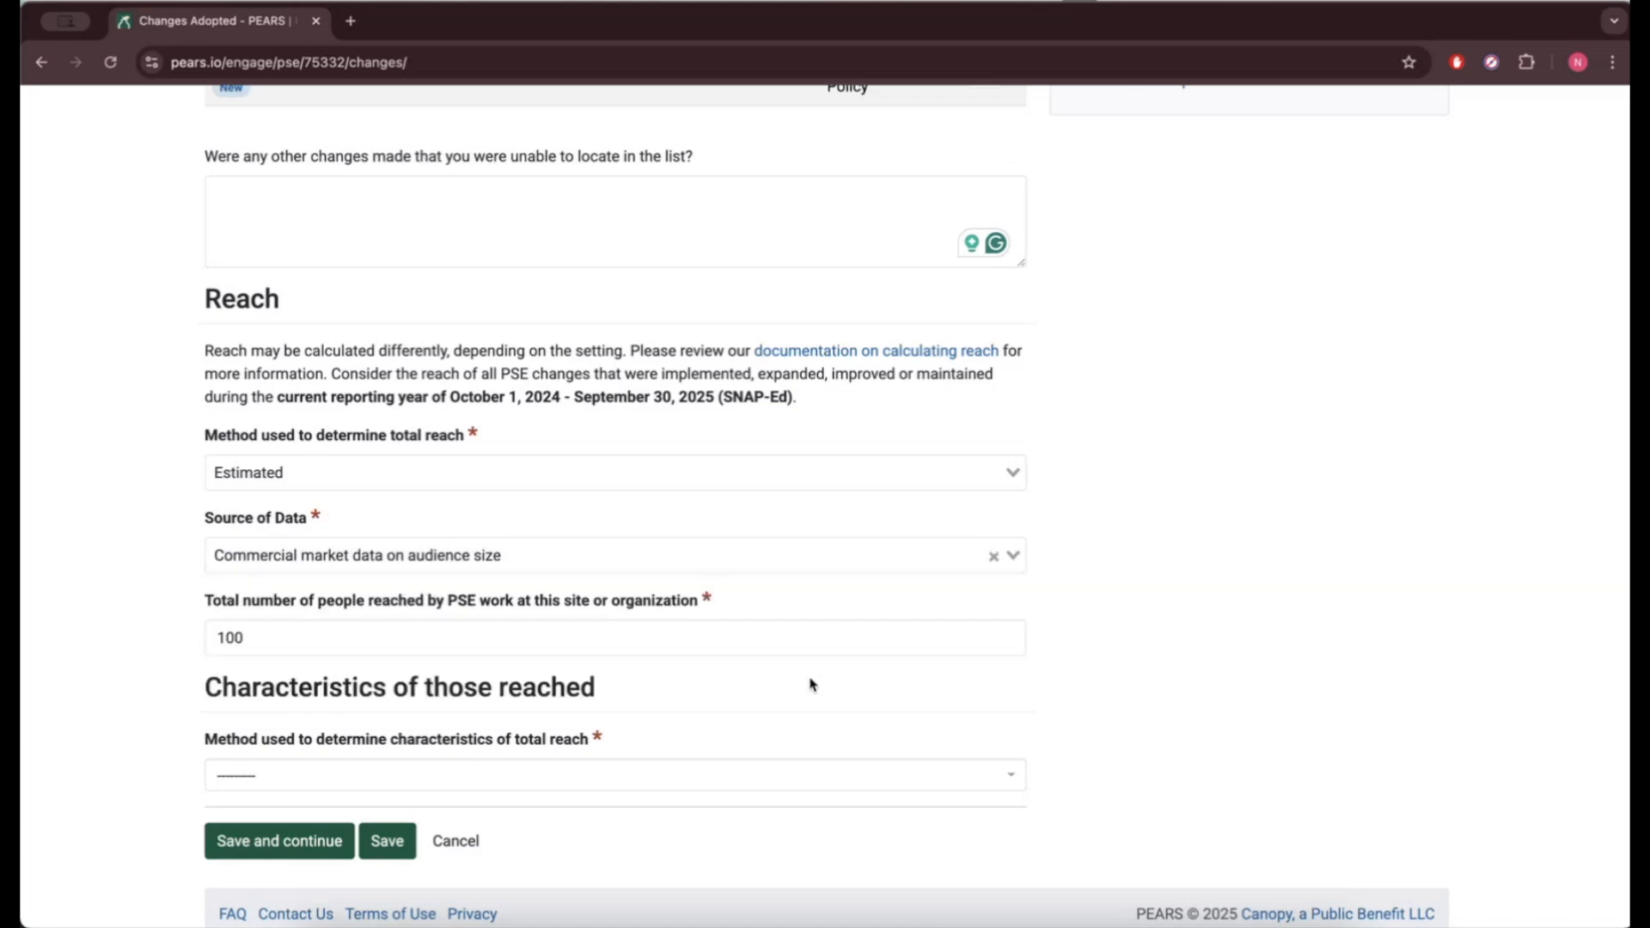
pyautogui.scroll(-1, 810, 685)
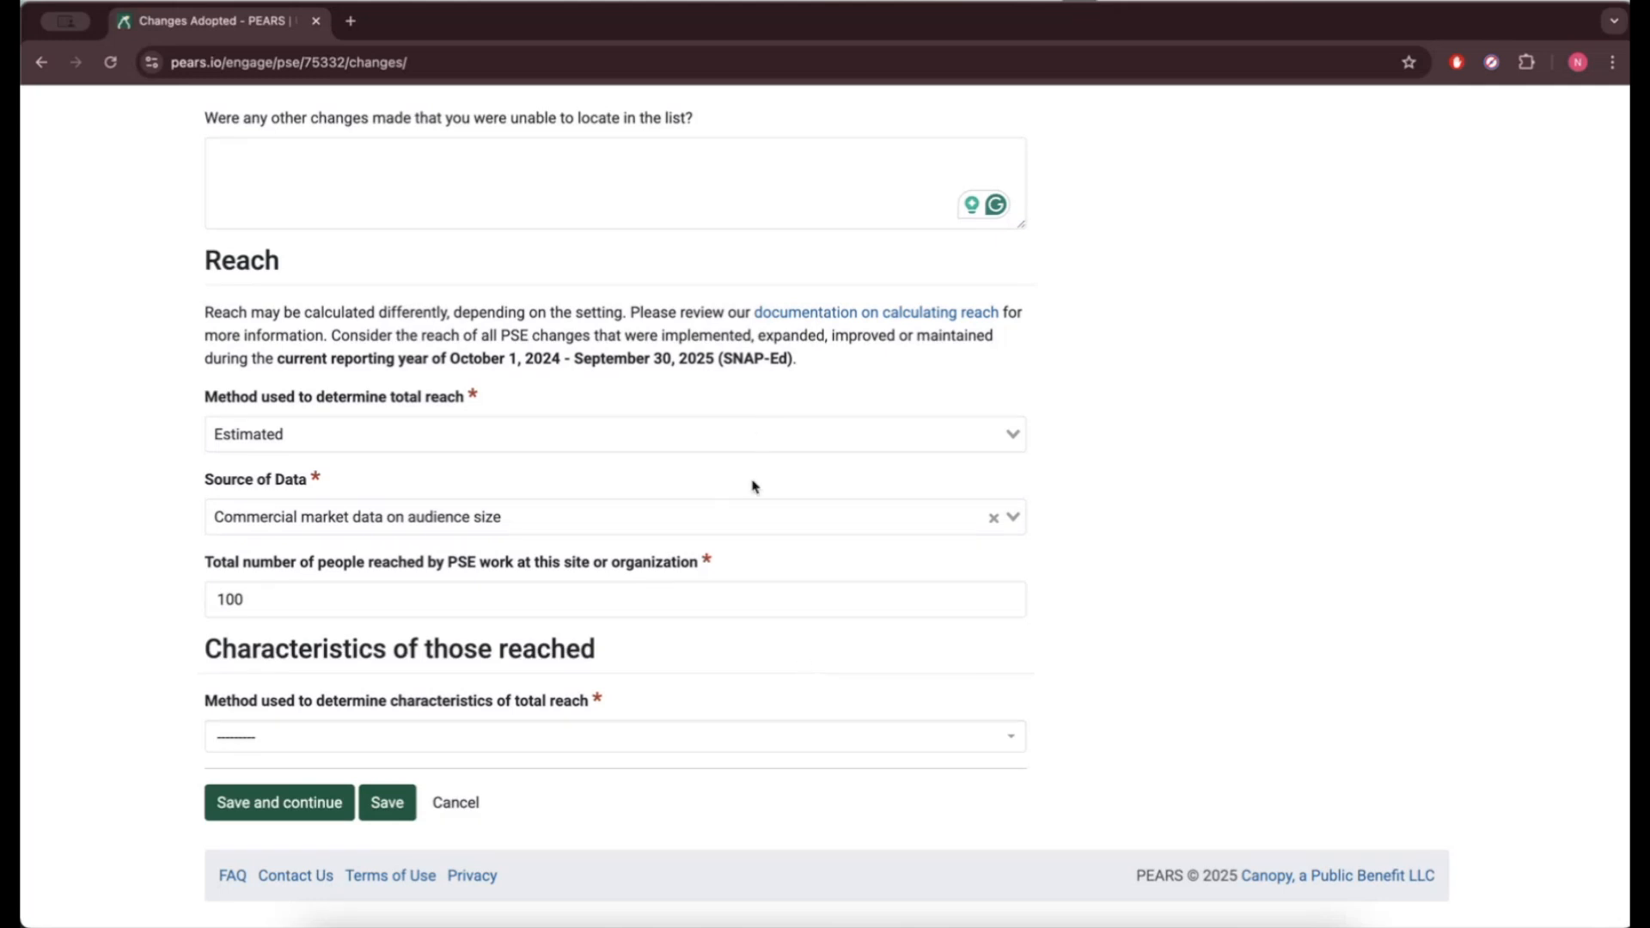
pyautogui.click(760, 524)
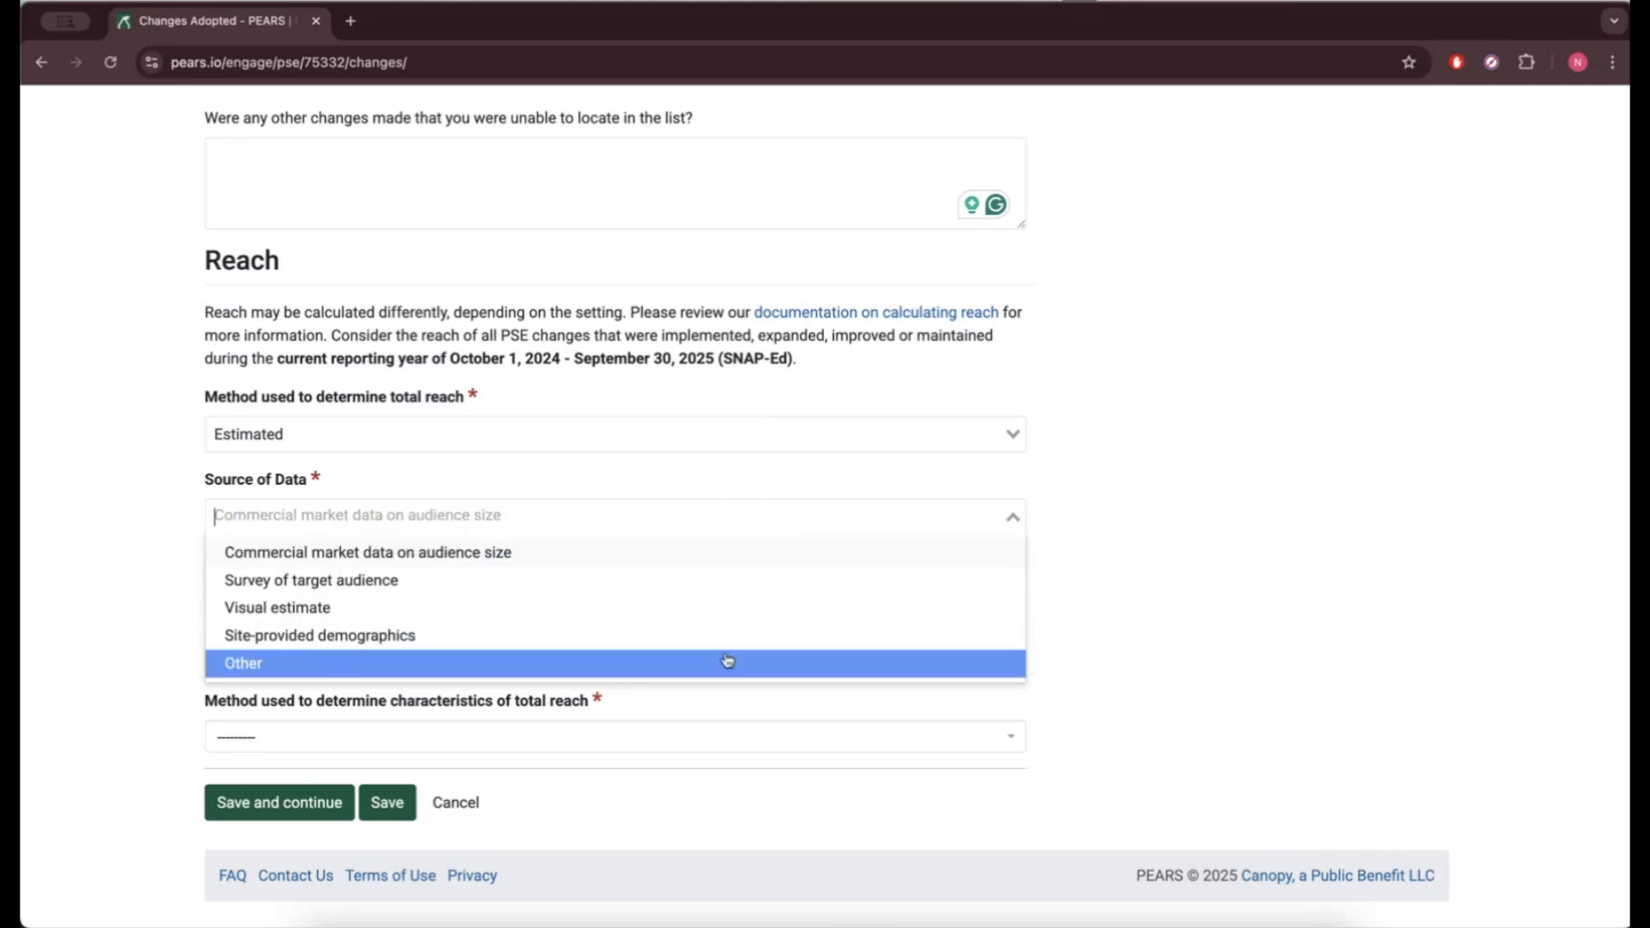
pyautogui.click(727, 661)
pyautogui.click(651, 593)
pyautogui.write('UT Health E')
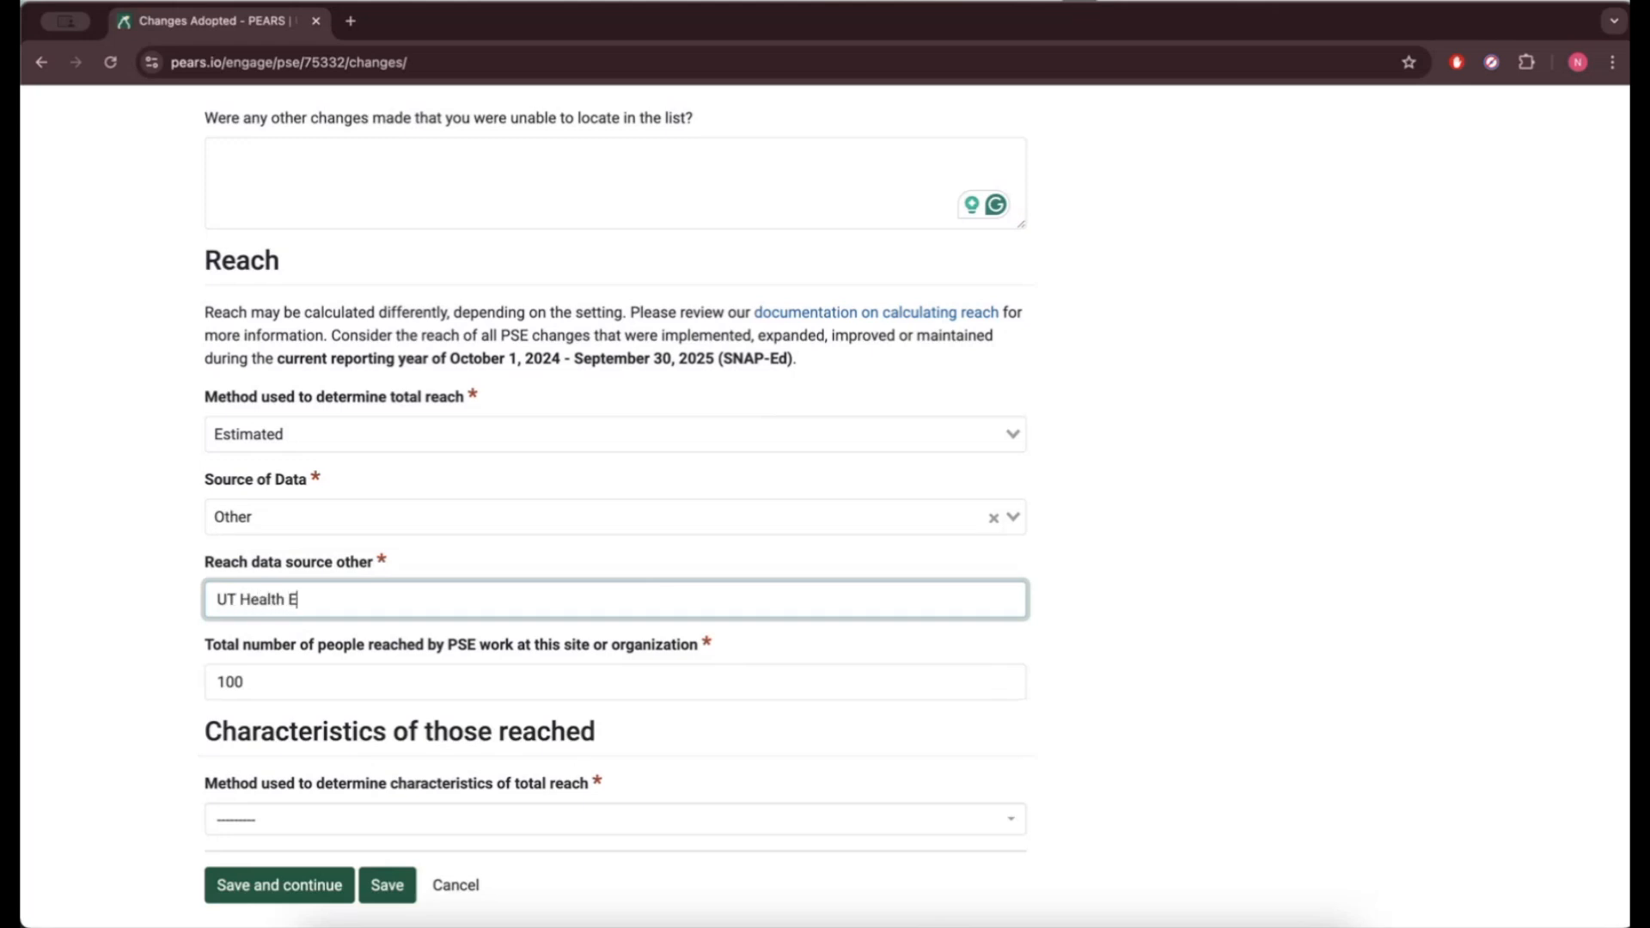
pyautogui.write('stimate')
pyautogui.click(1233, 593)
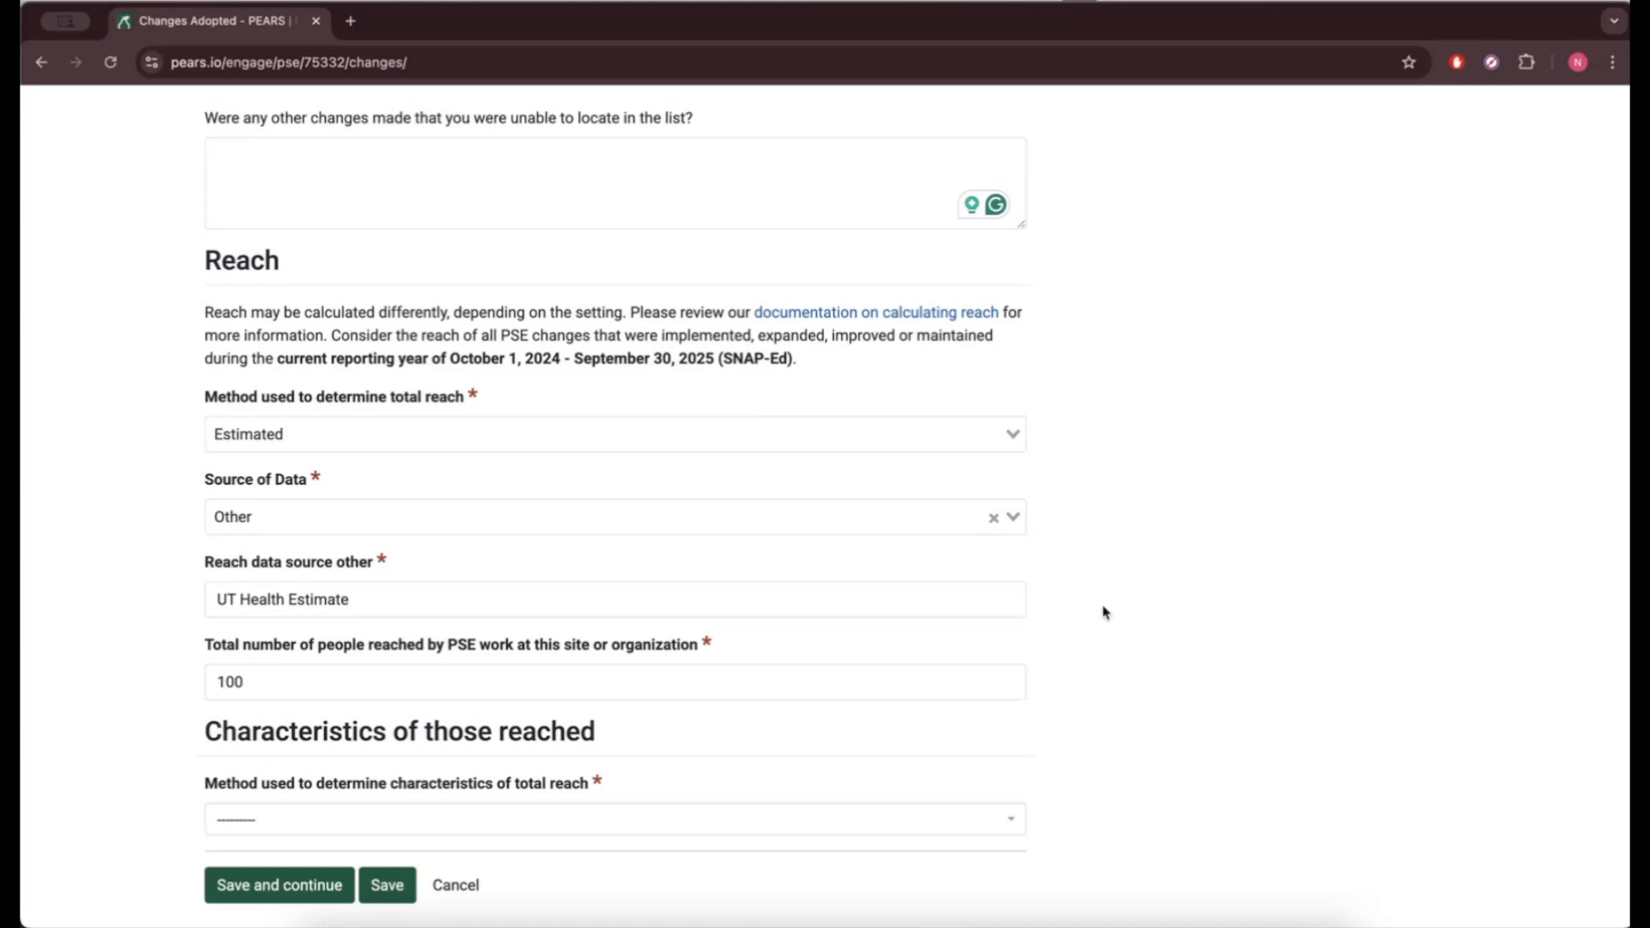
# Choose Estimated as the method used to determine characteristics of total reach and look through the demographic percentage fields.
pyautogui.scroll(-2, 1104, 612)
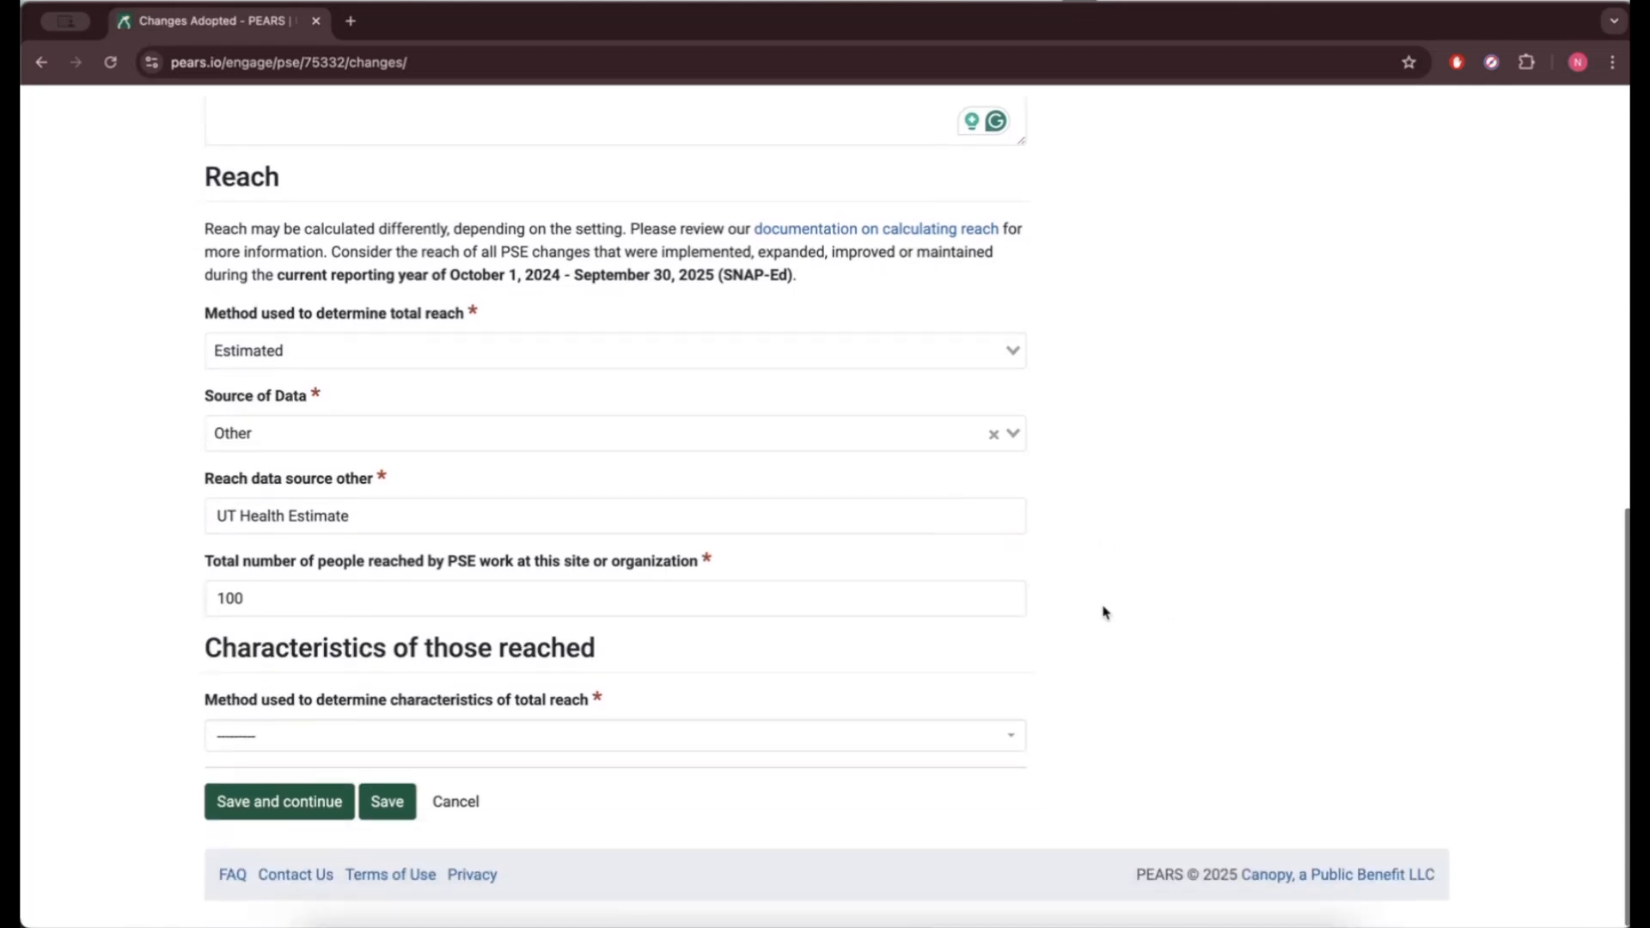
pyautogui.click(802, 737)
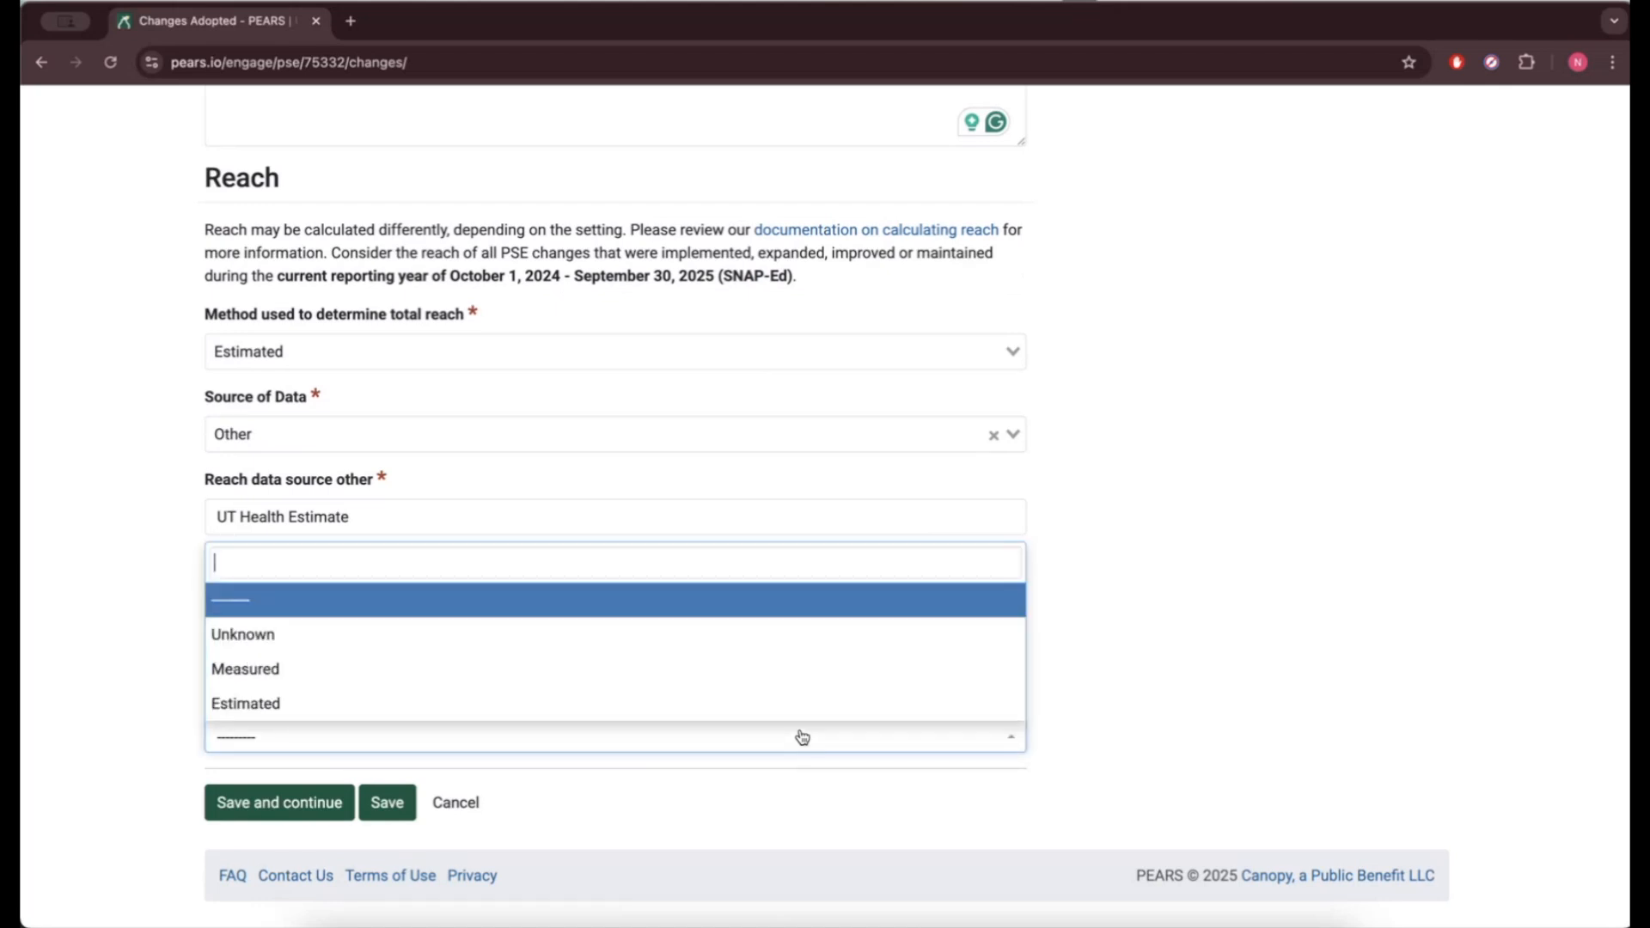
pyautogui.click(793, 717)
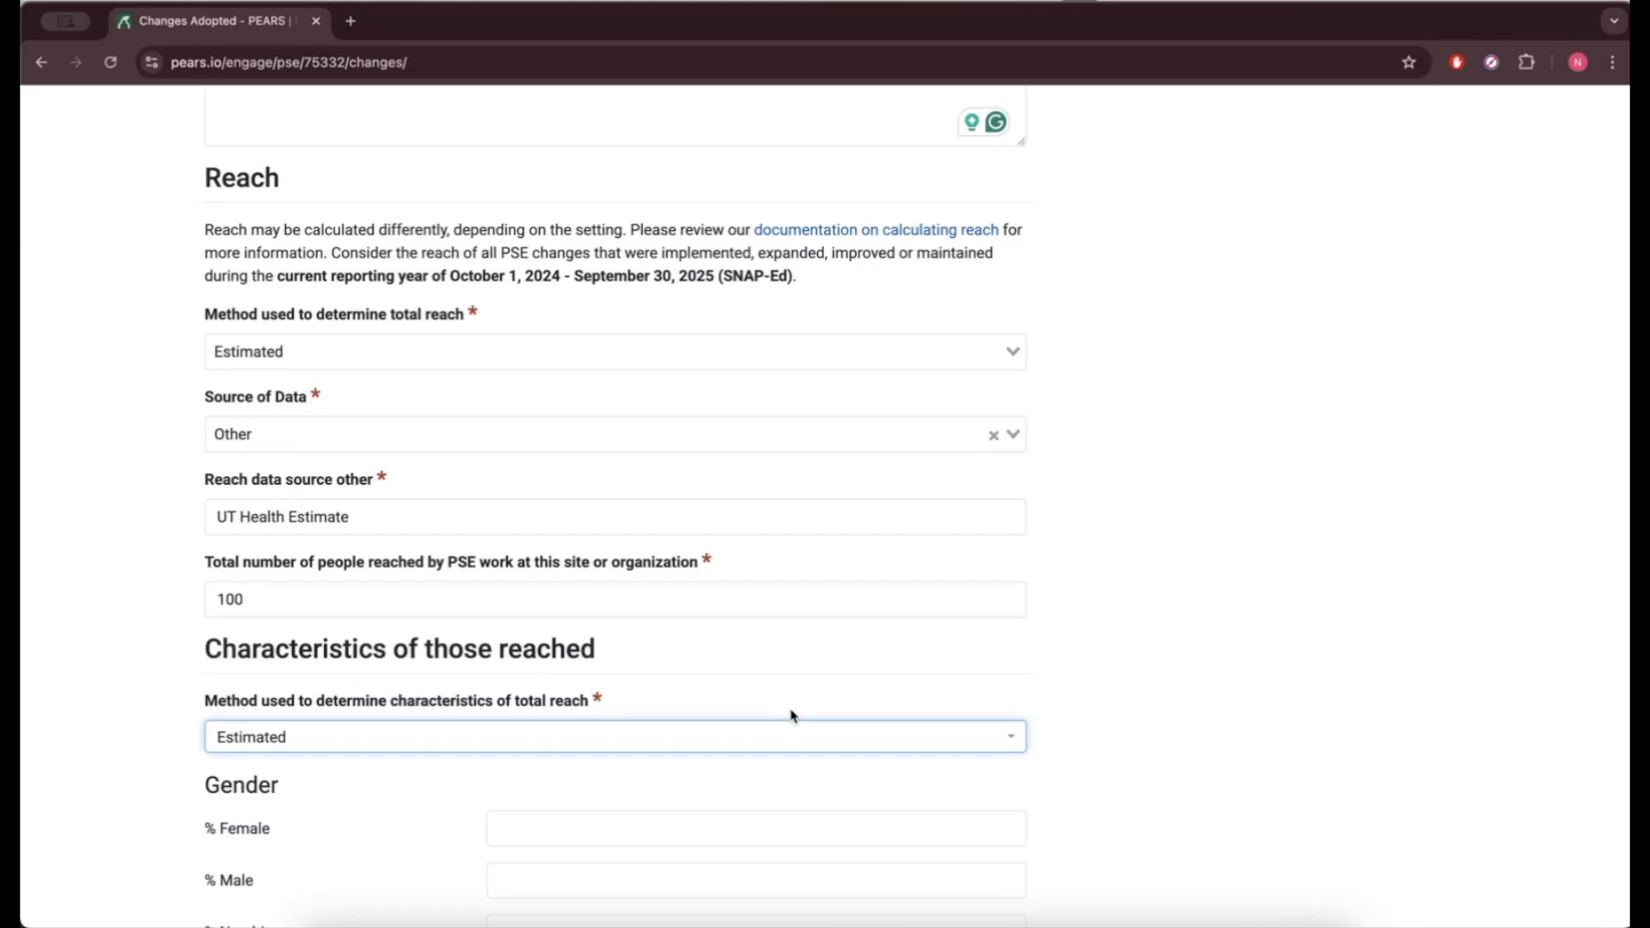
pyautogui.scroll(-2, 799, 711)
pyautogui.scroll(-8, 799, 711)
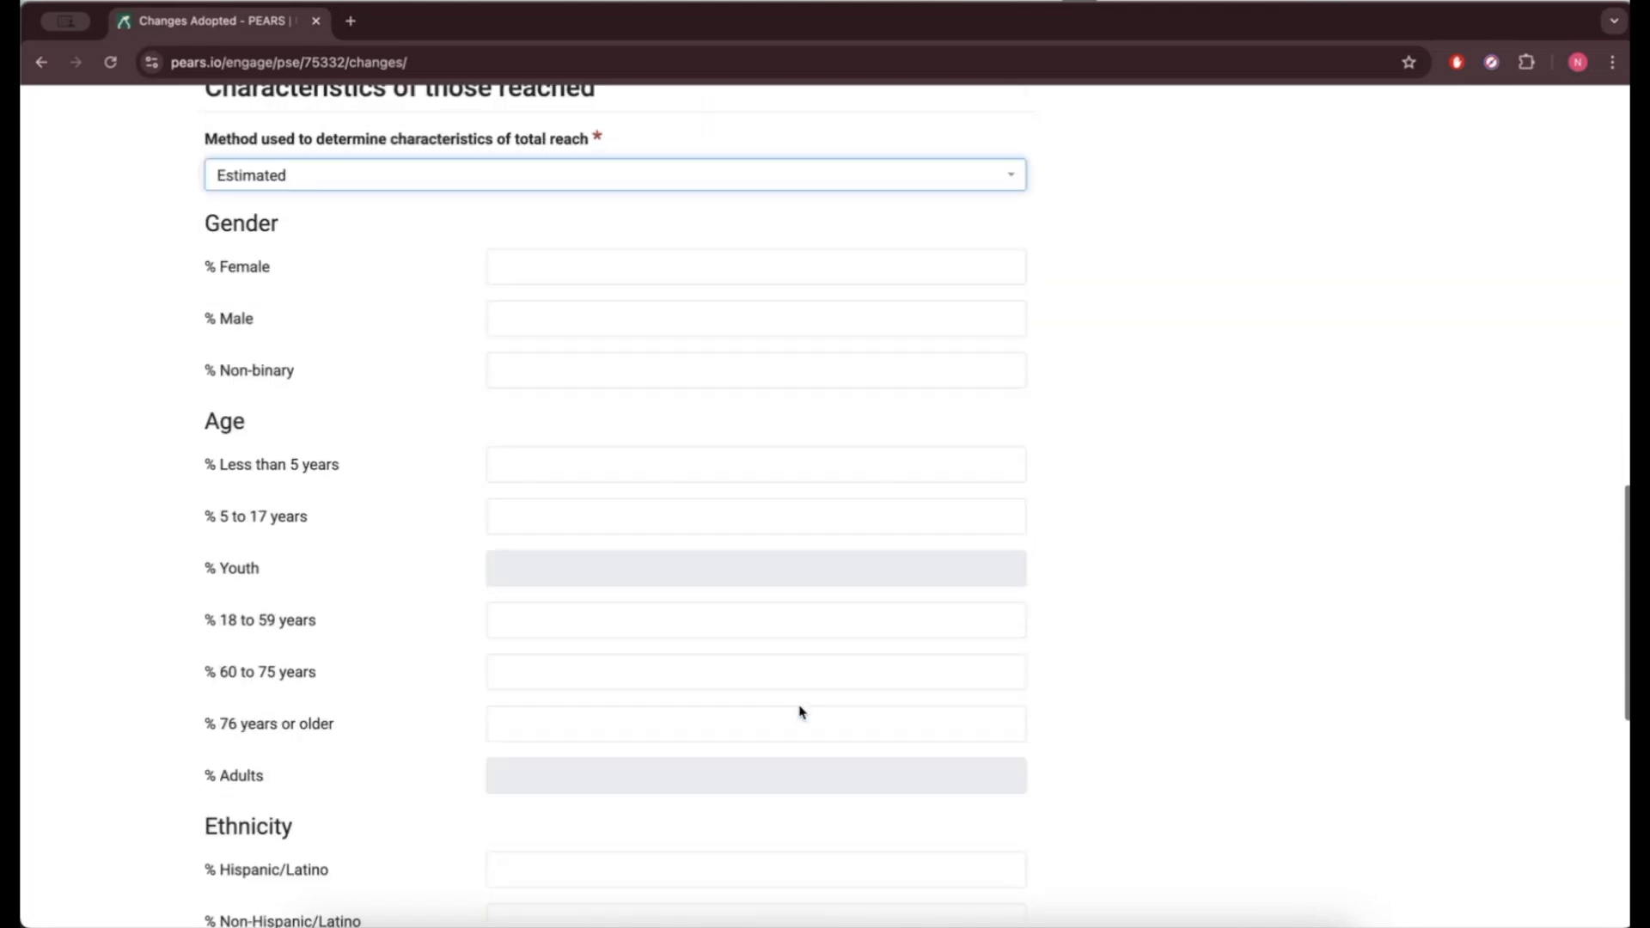
pyautogui.scroll(-5, 800, 711)
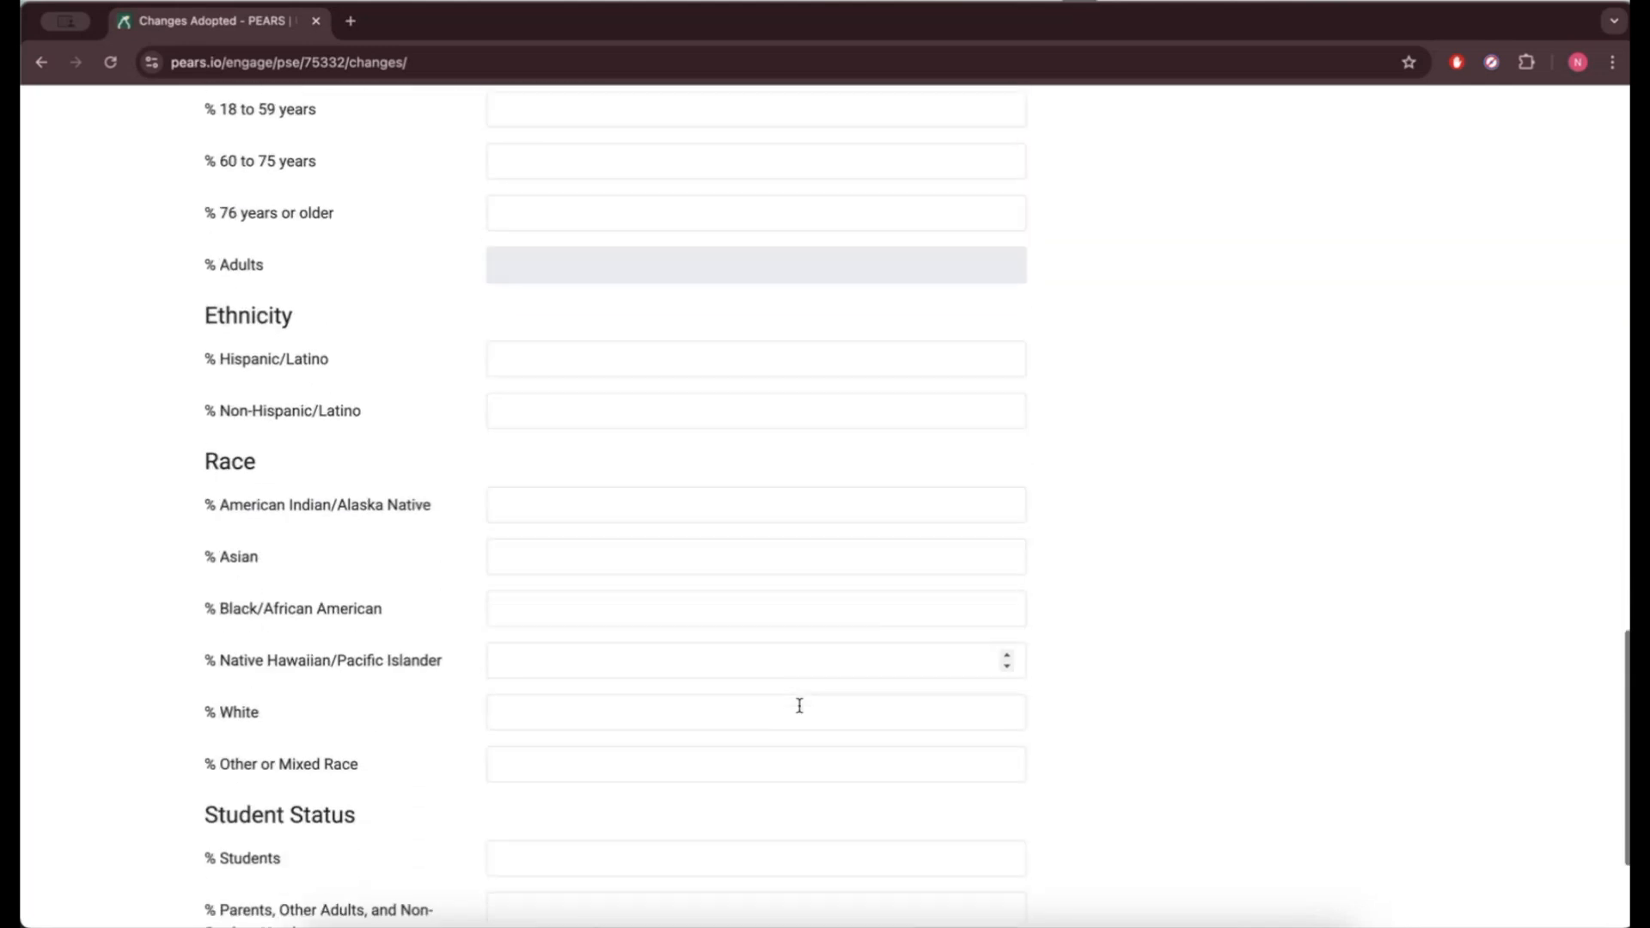
pyautogui.scroll(6, 799, 705)
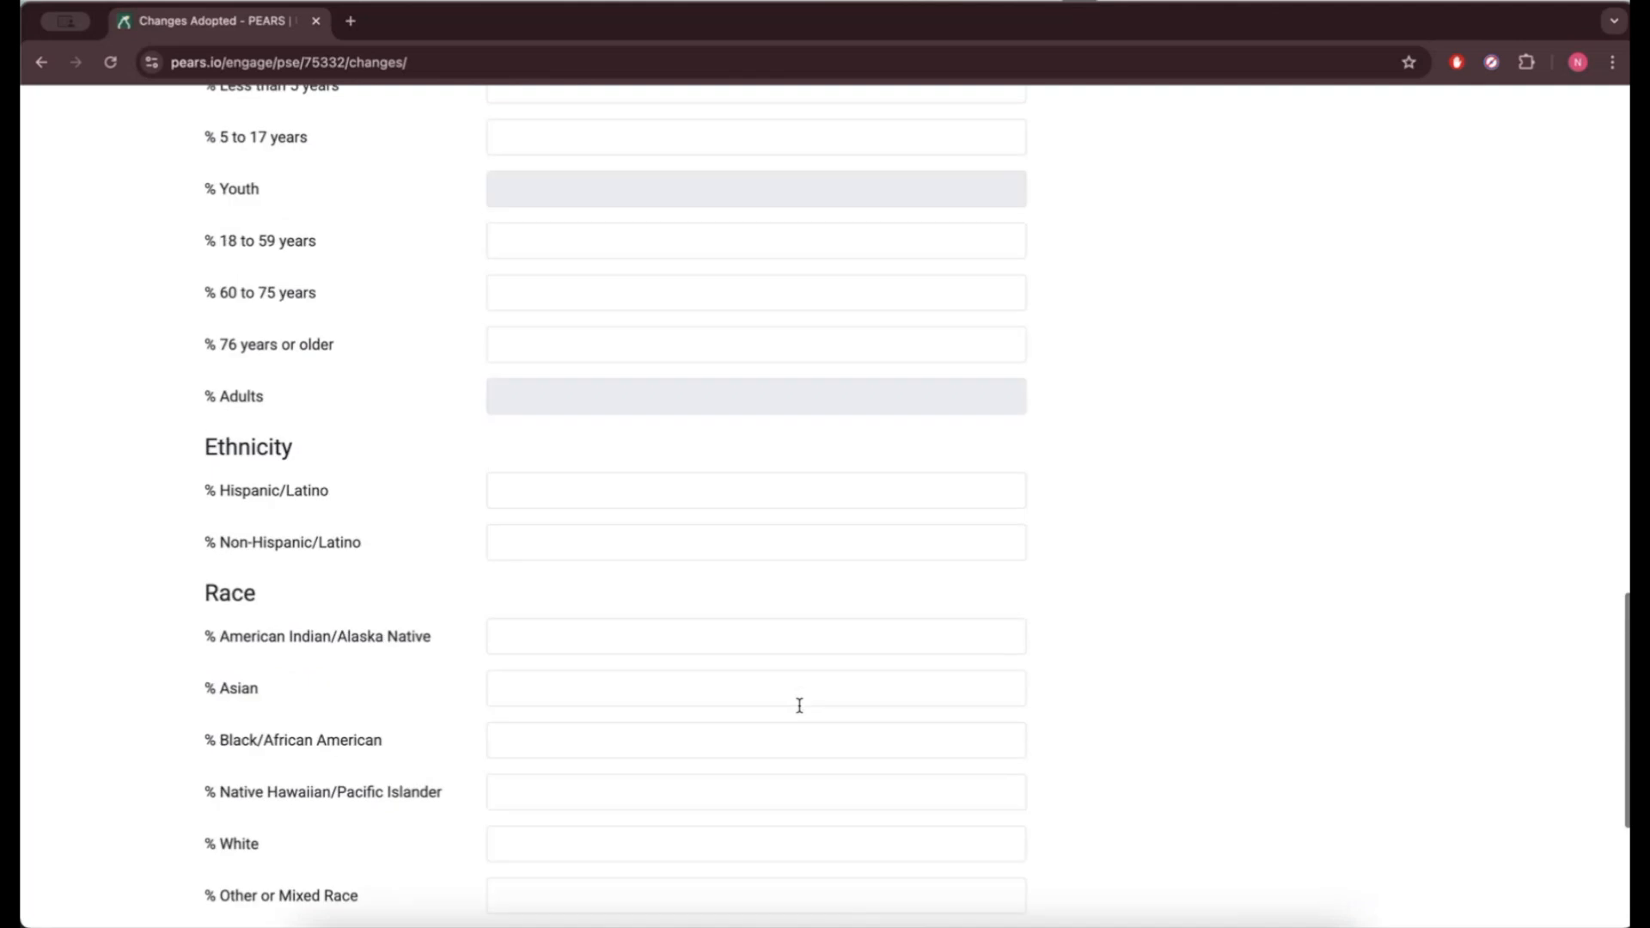
pyautogui.scroll(2, 799, 709)
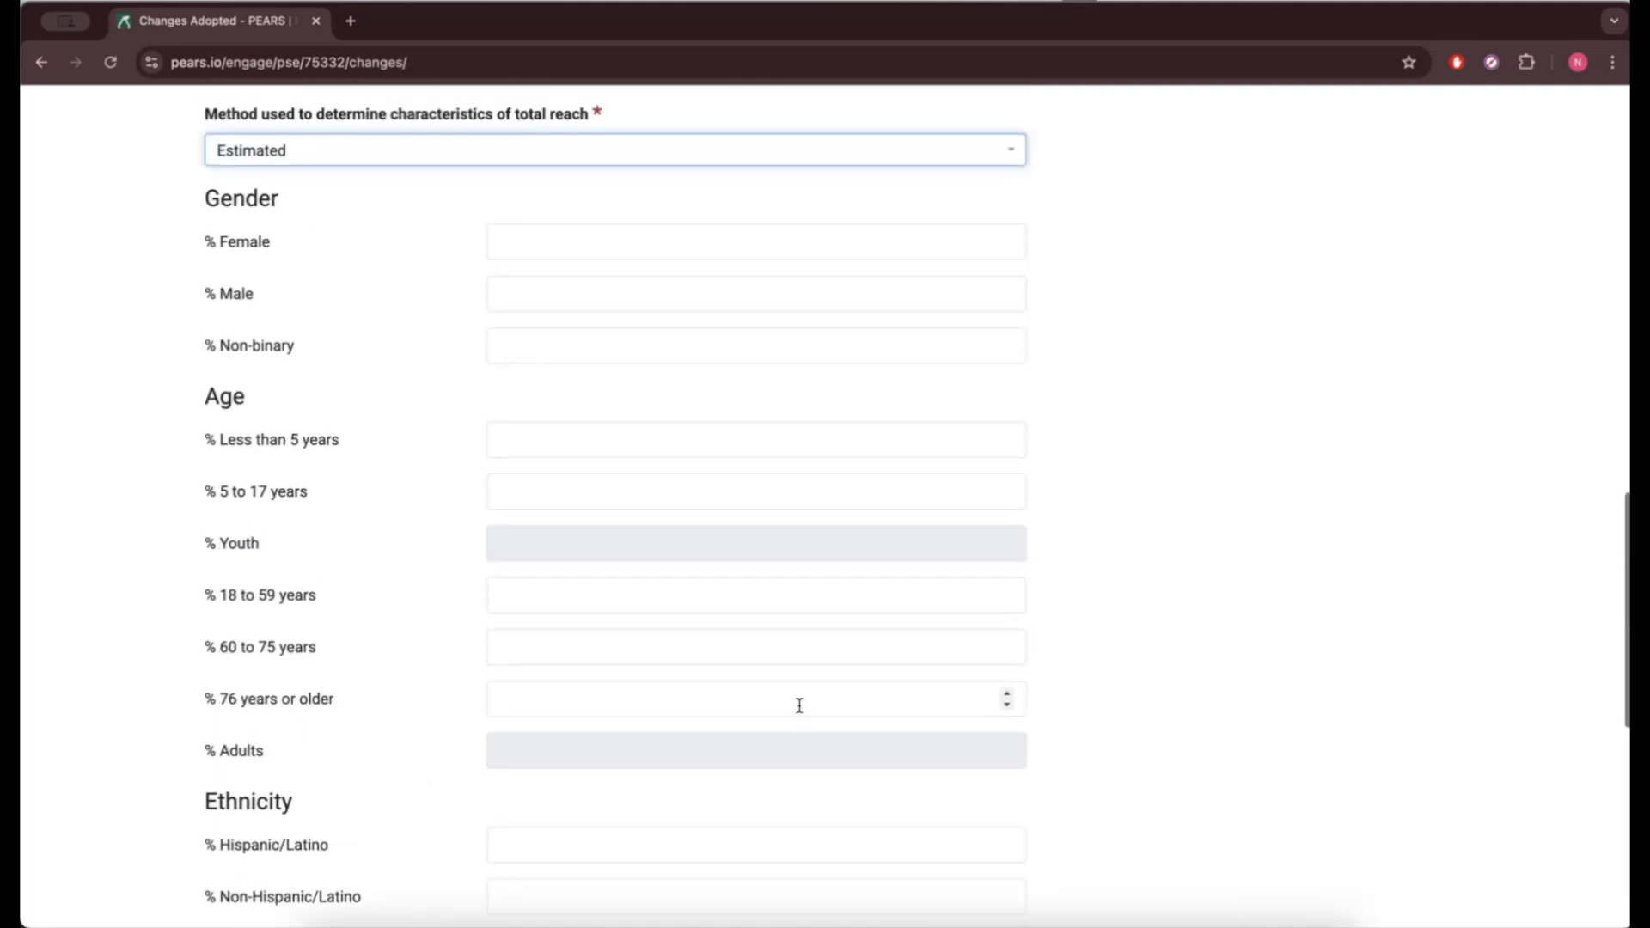
# Enter 1 for both % Female and % Male under Gender.
pyautogui.click(551, 258)
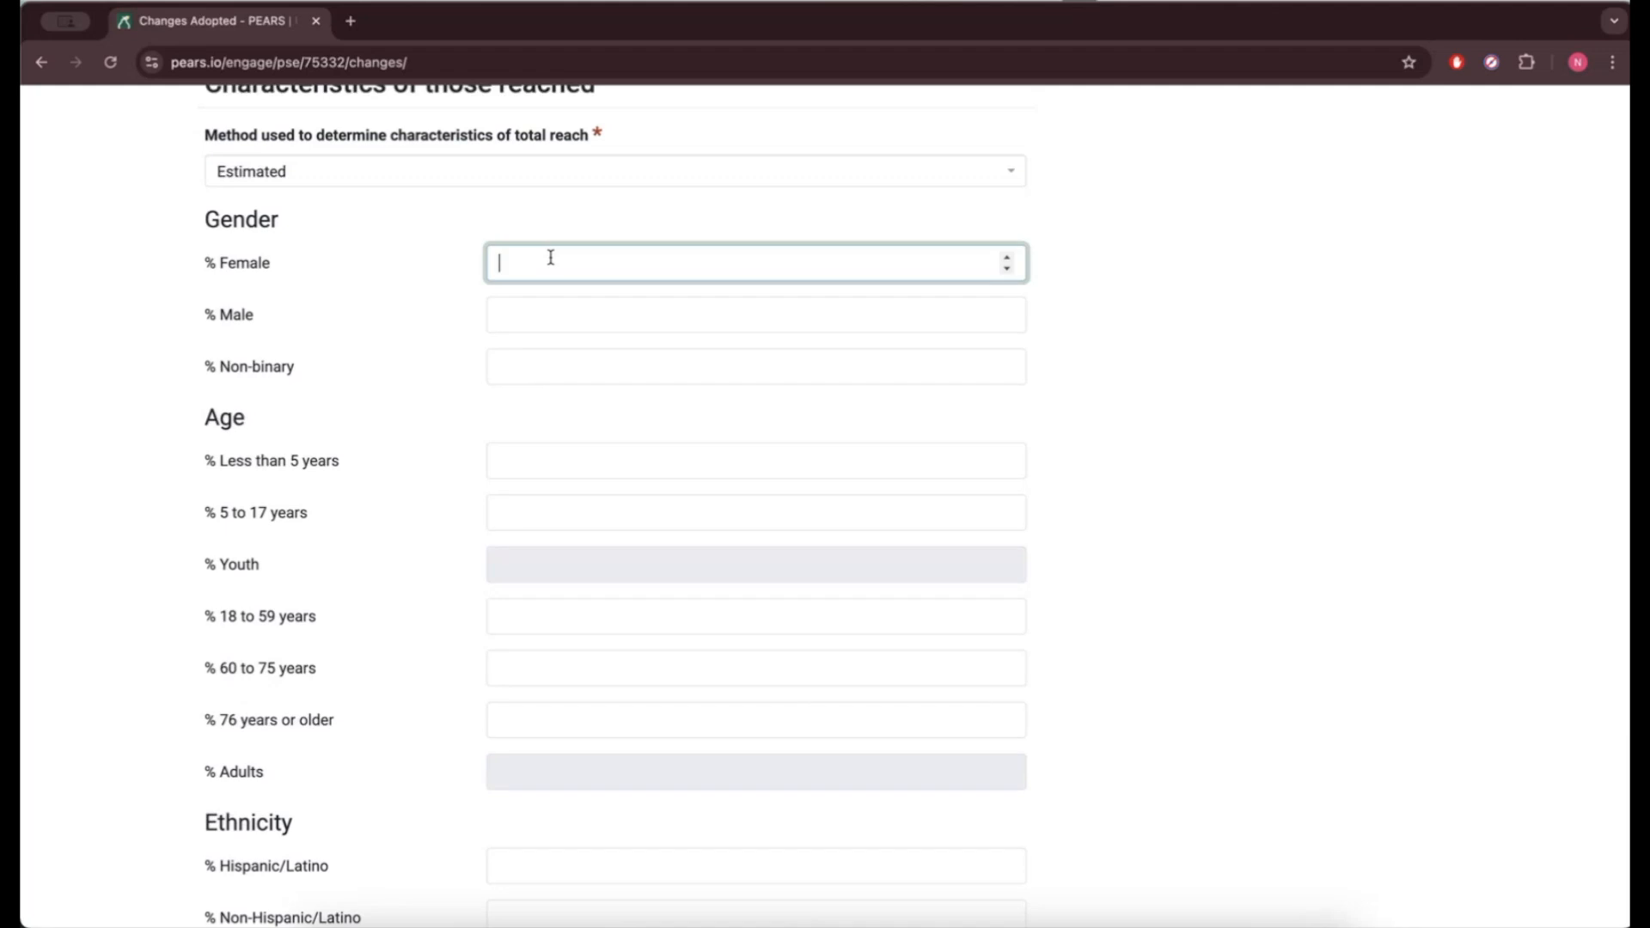
pyautogui.write('1')
pyautogui.click(556, 321)
pyautogui.write('1')
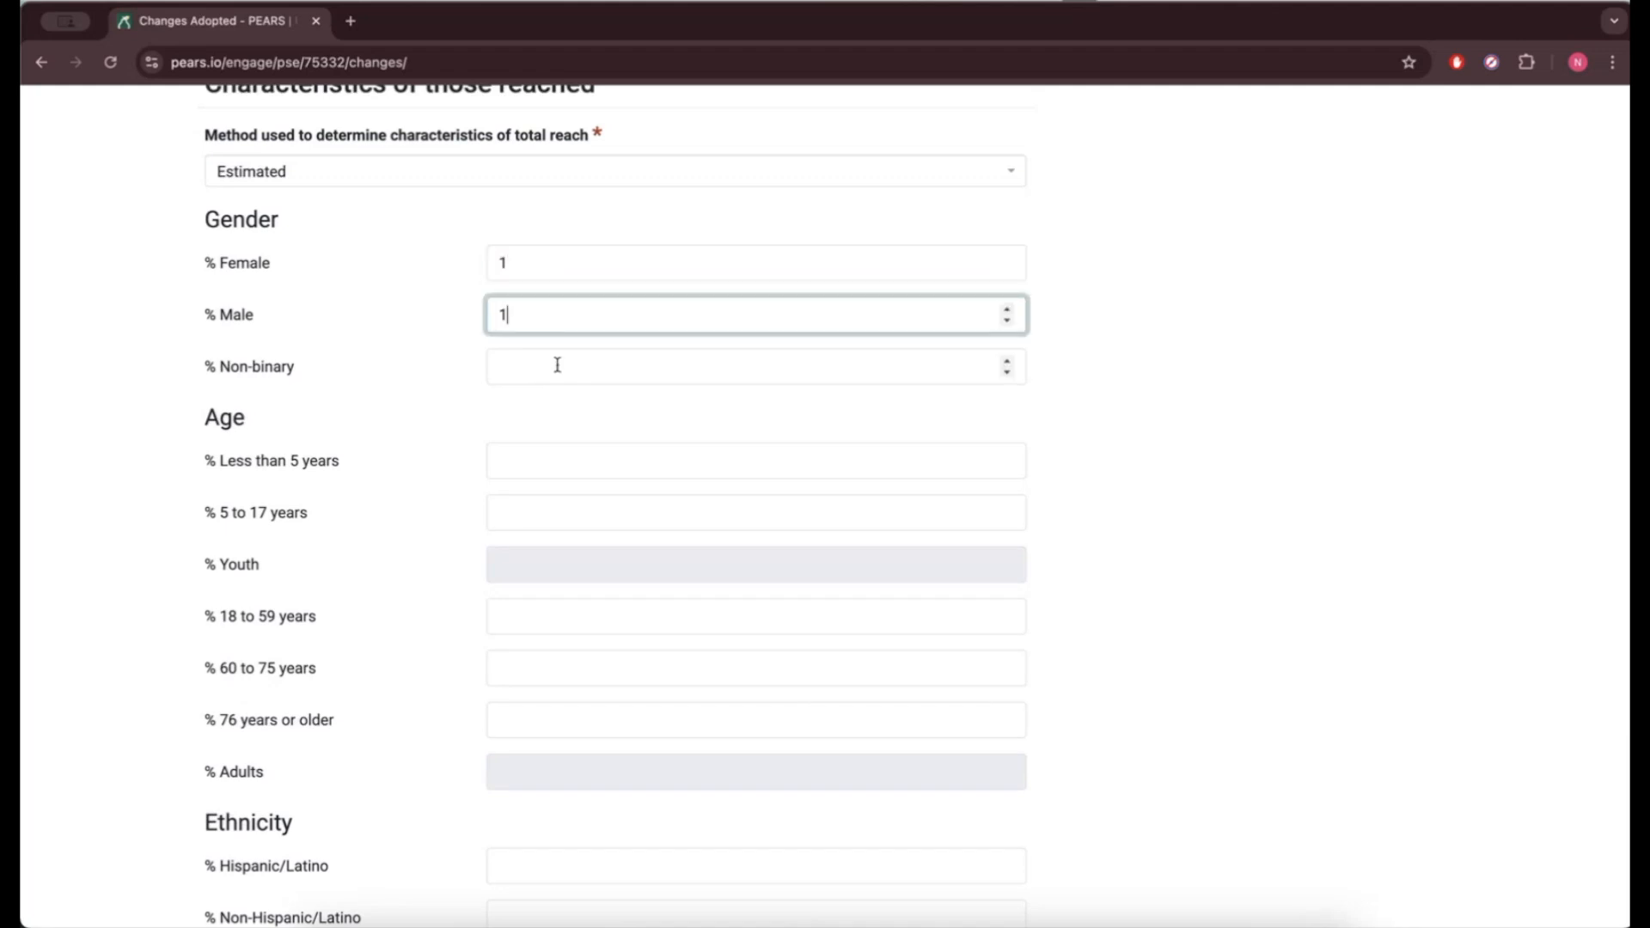
# Set the method used to determine characteristics of total reach to Unknown, then save the Changes Adopted section and continue.
pyautogui.click(751, 172)
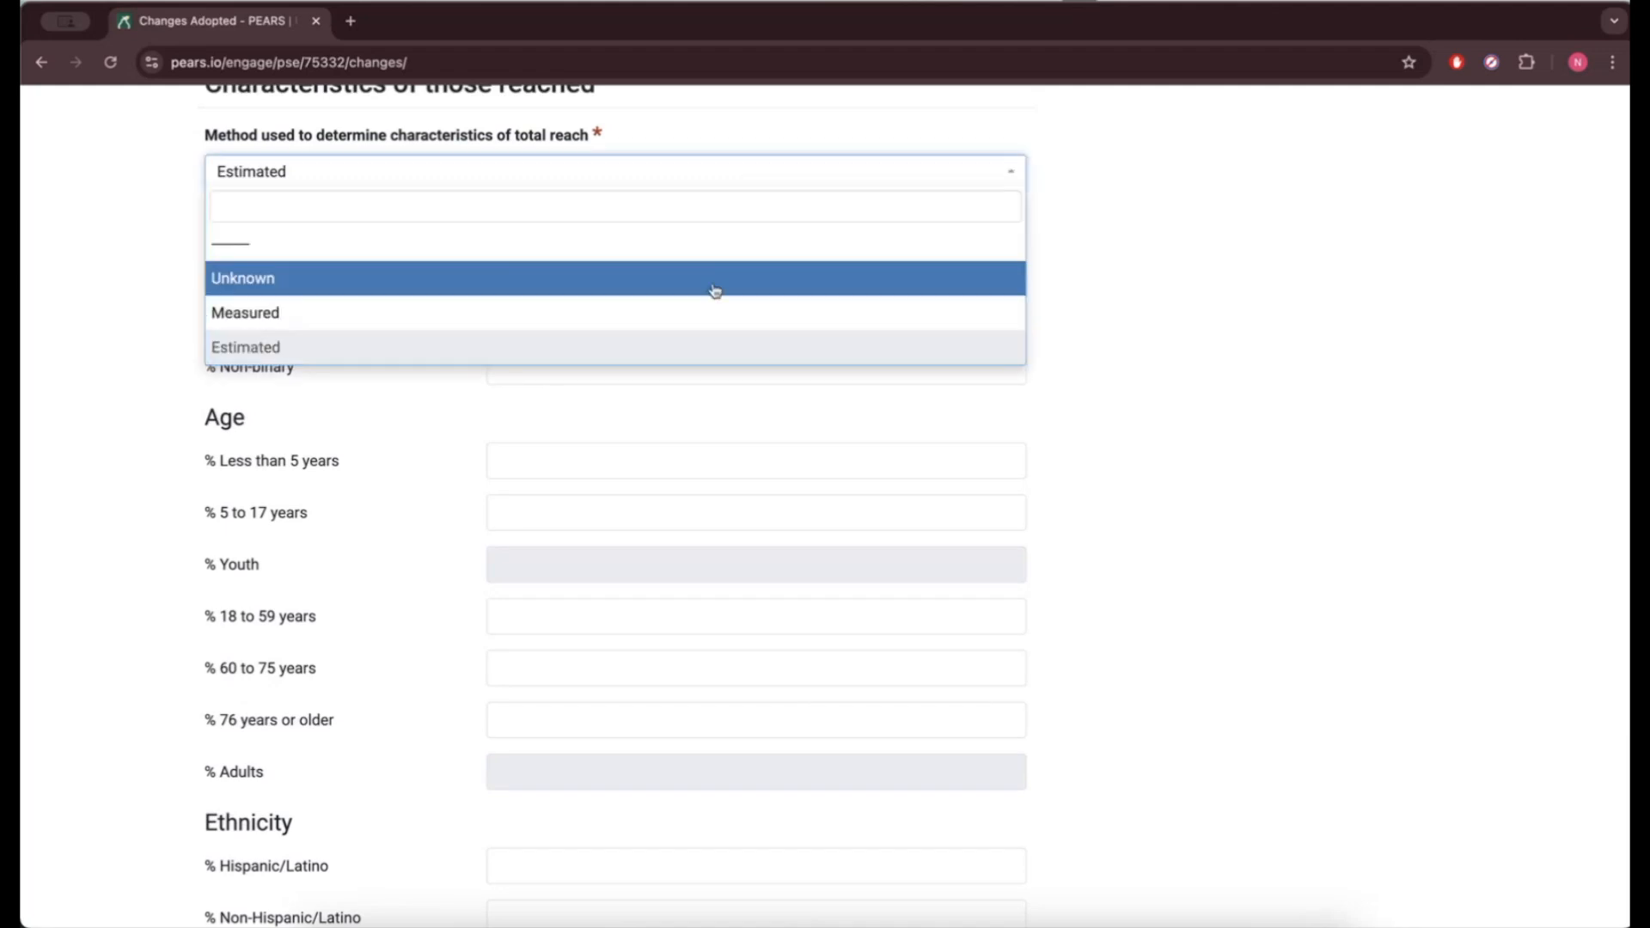
pyautogui.click(714, 287)
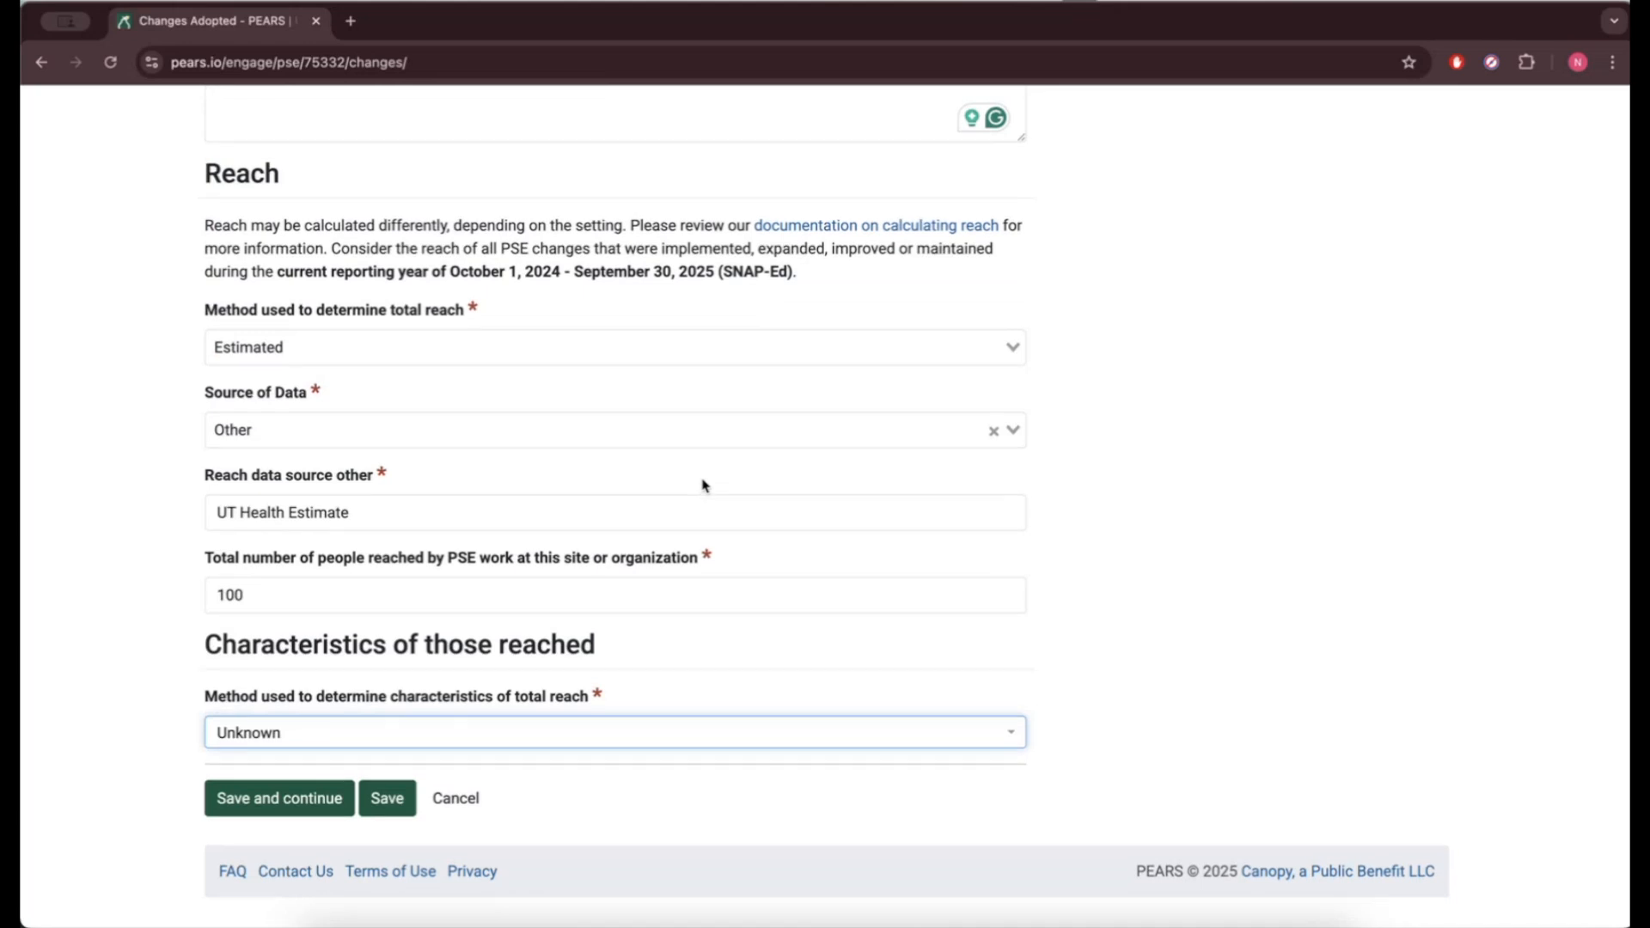
pyautogui.click(533, 759)
pyautogui.click(286, 814)
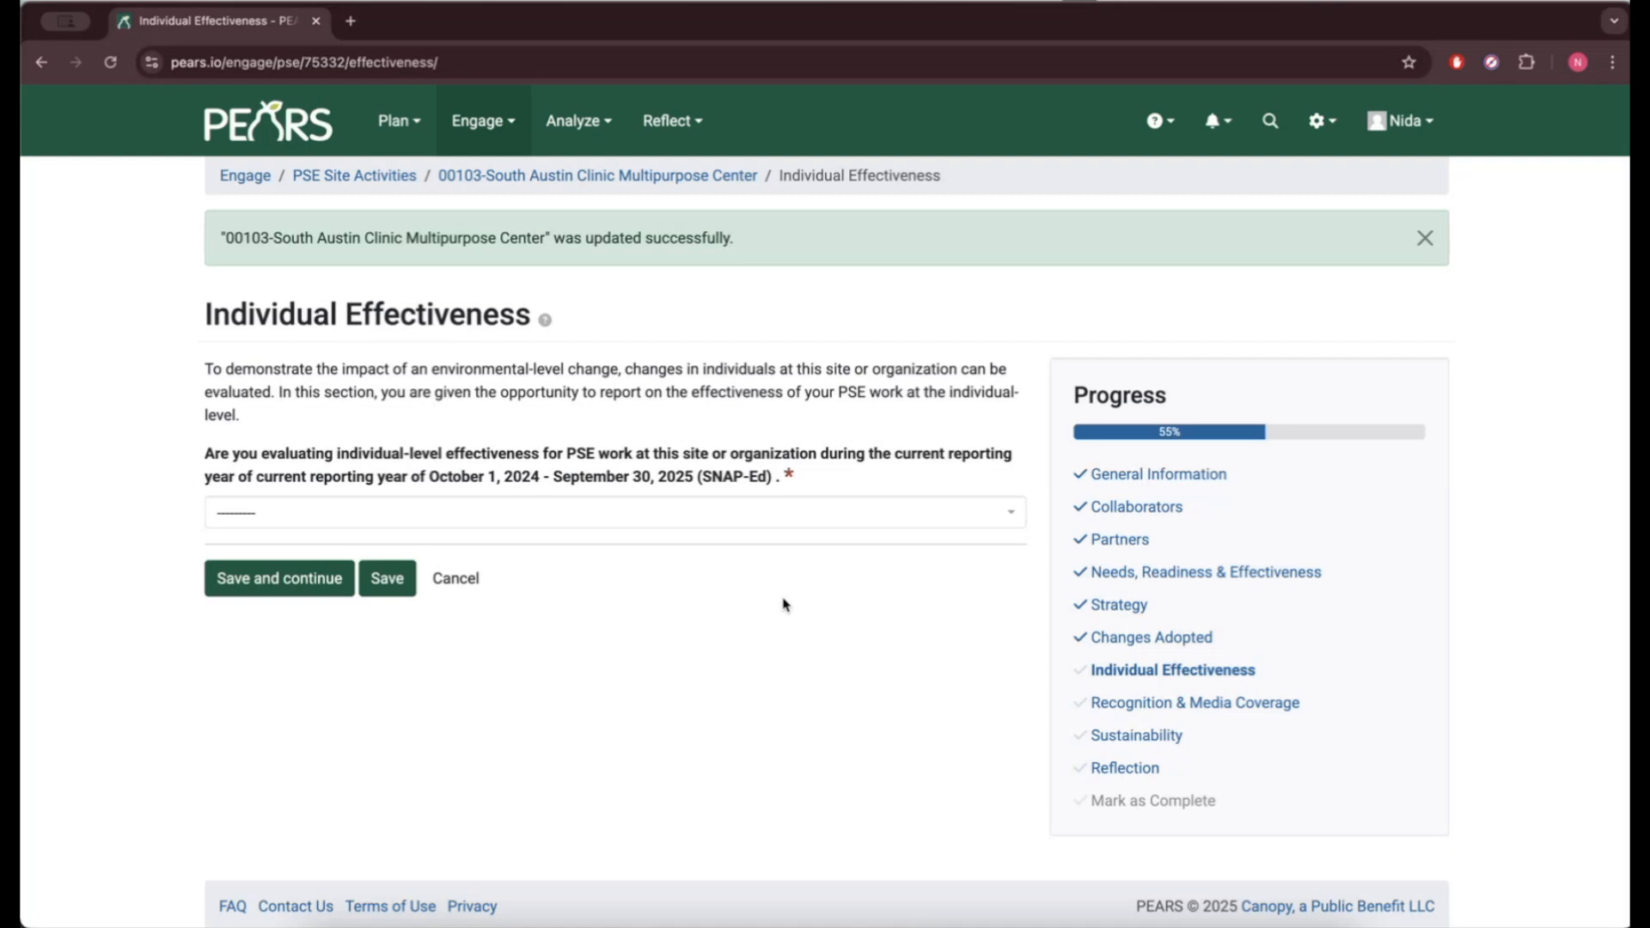
# Answer No to evaluating individual-level effectiveness for the current reporting year, and save and continue.
pyautogui.click(766, 513)
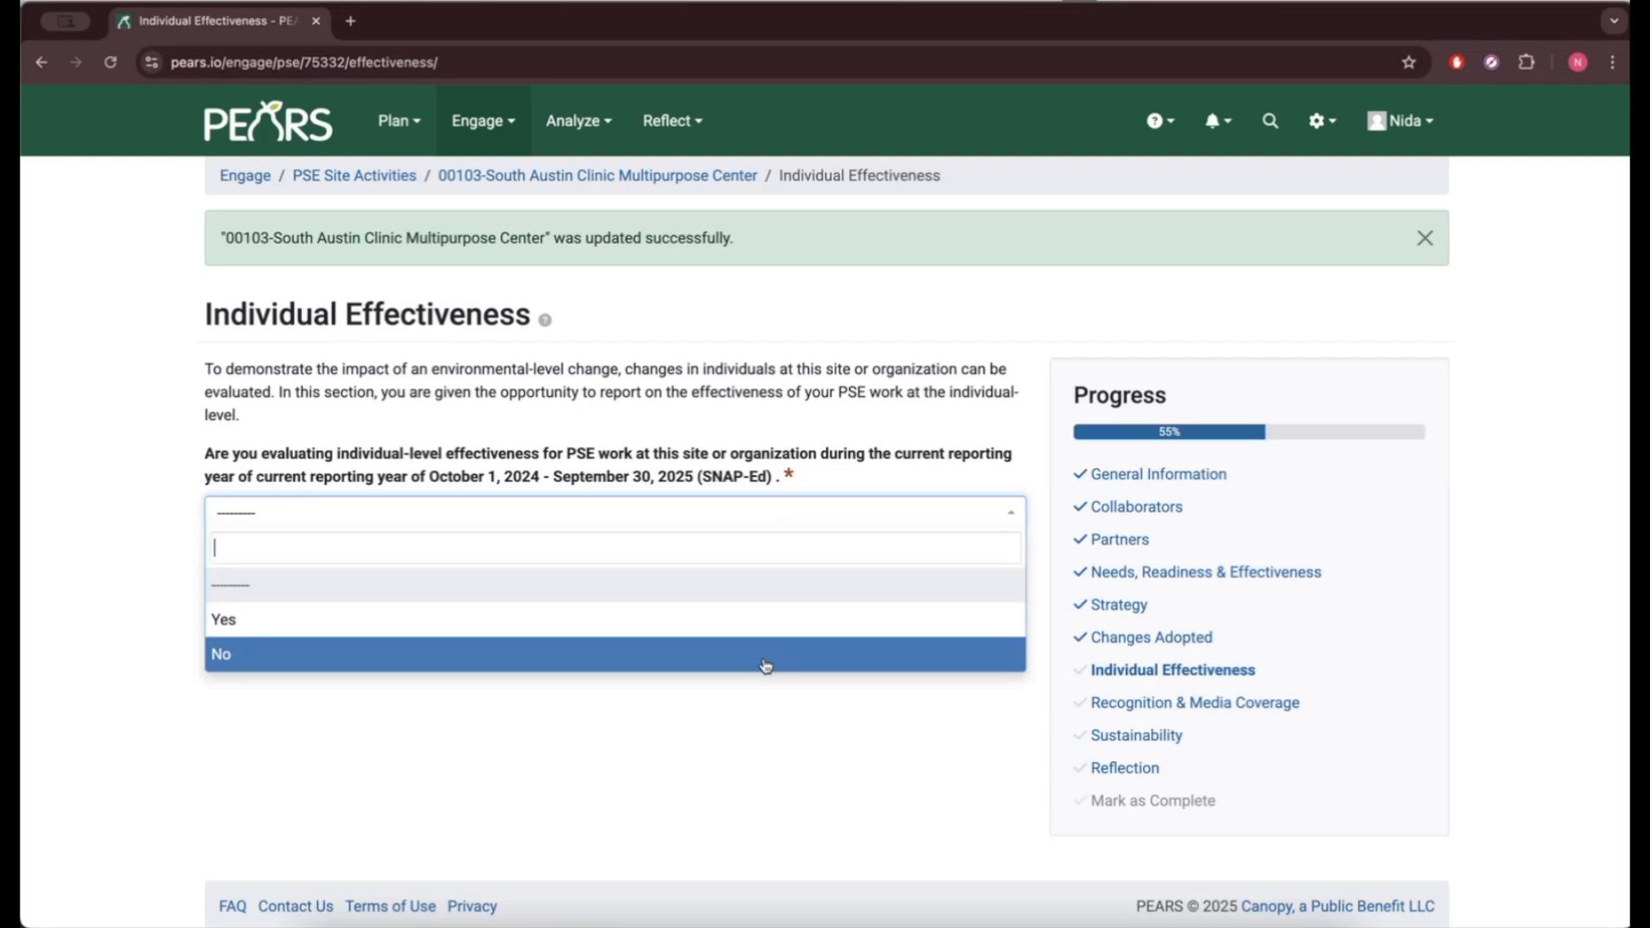
pyautogui.click(765, 665)
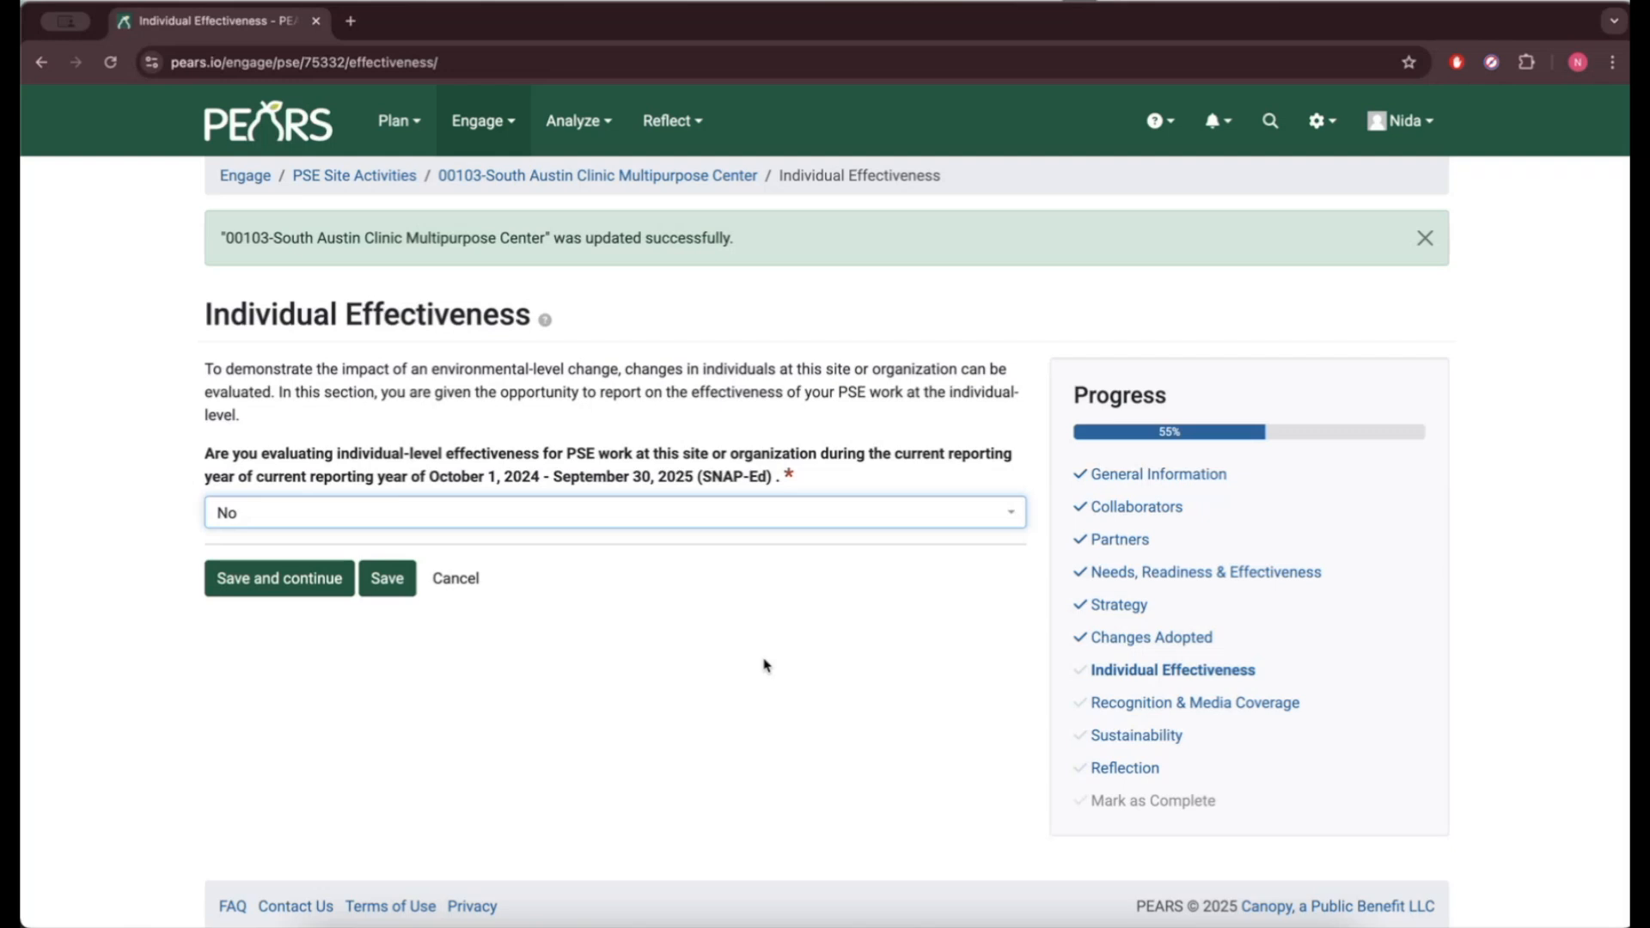
pyautogui.click(301, 578)
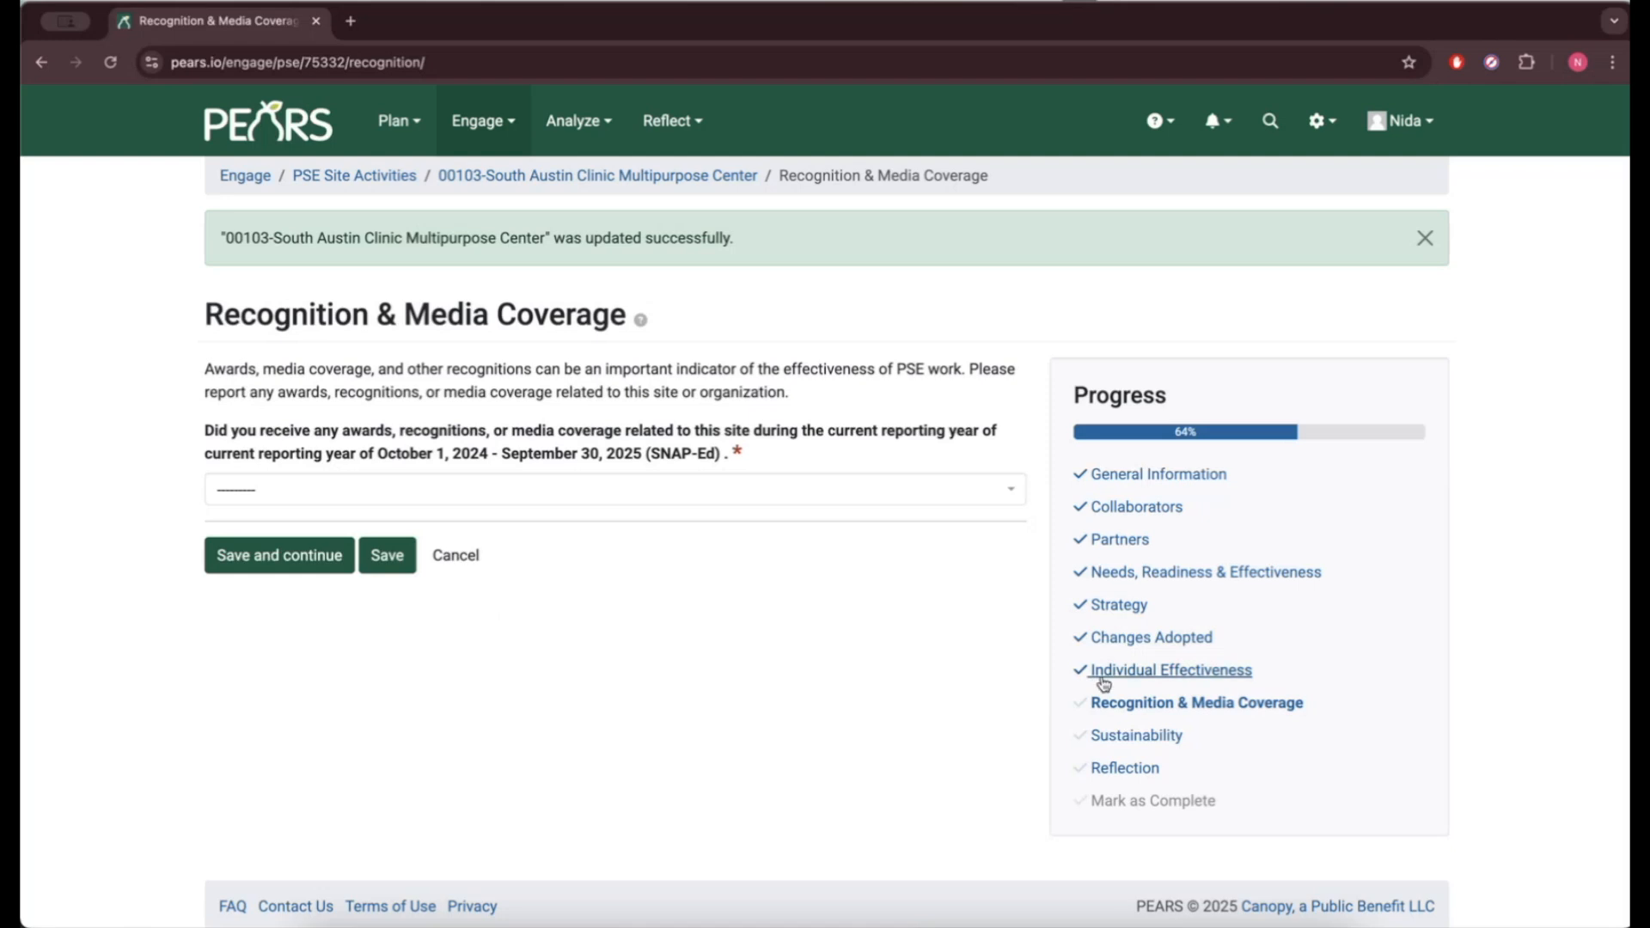
# Return to the Individual Effectiveness section and answer Yes to evaluating individual-level effectiveness.
pyautogui.click(1103, 677)
pyautogui.click(648, 442)
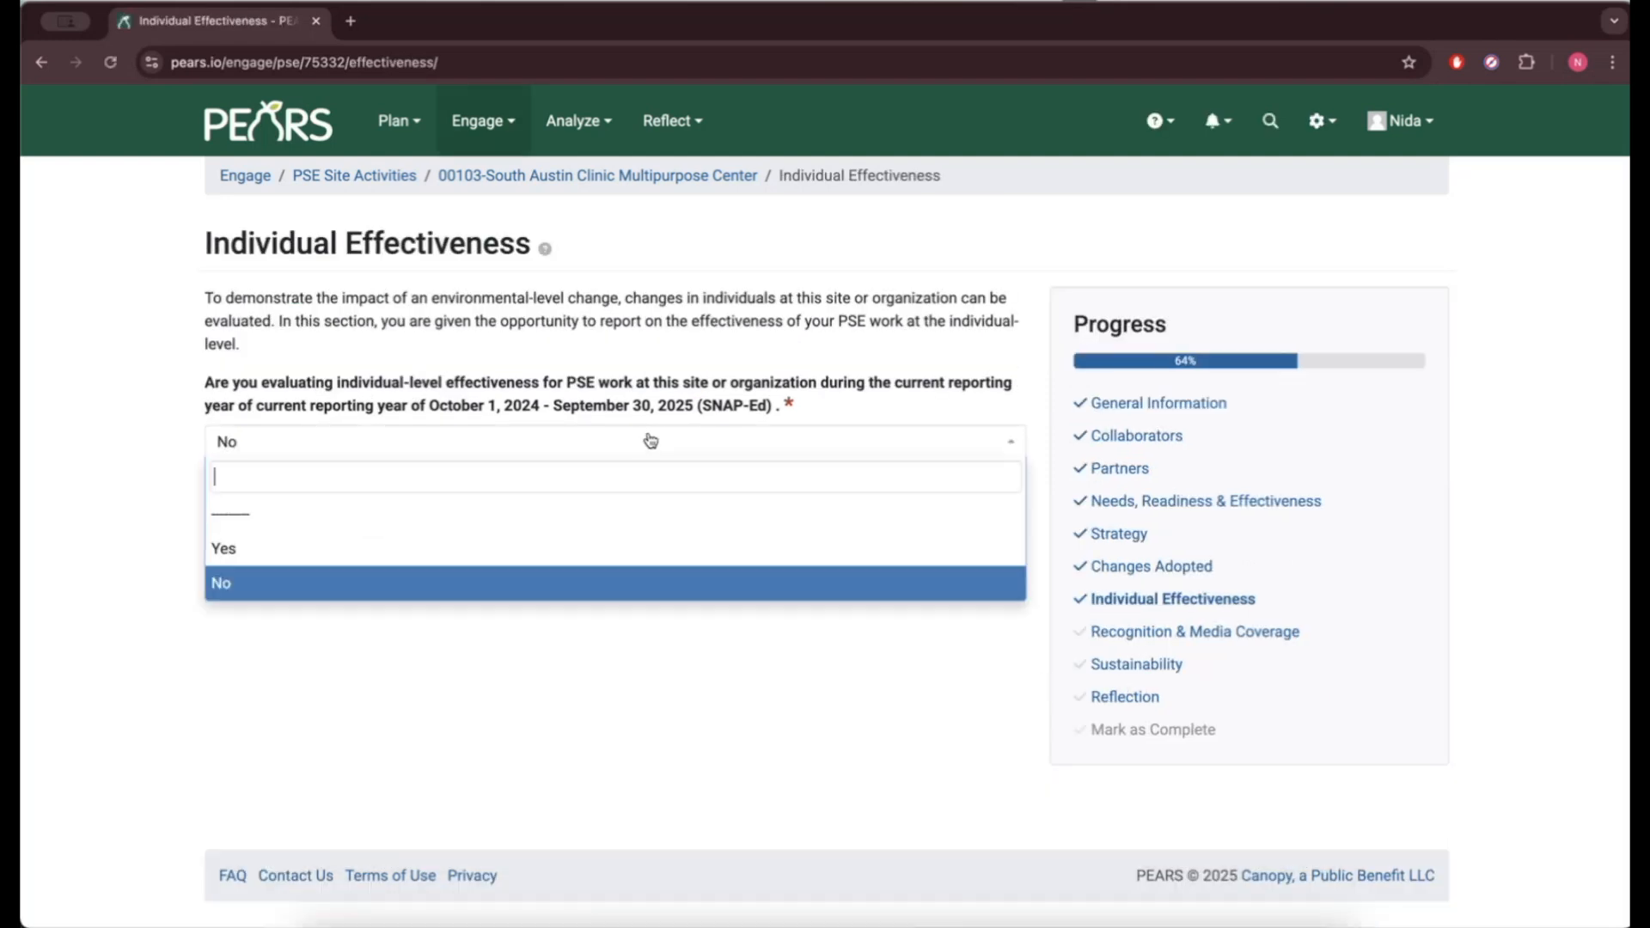
pyautogui.click(619, 550)
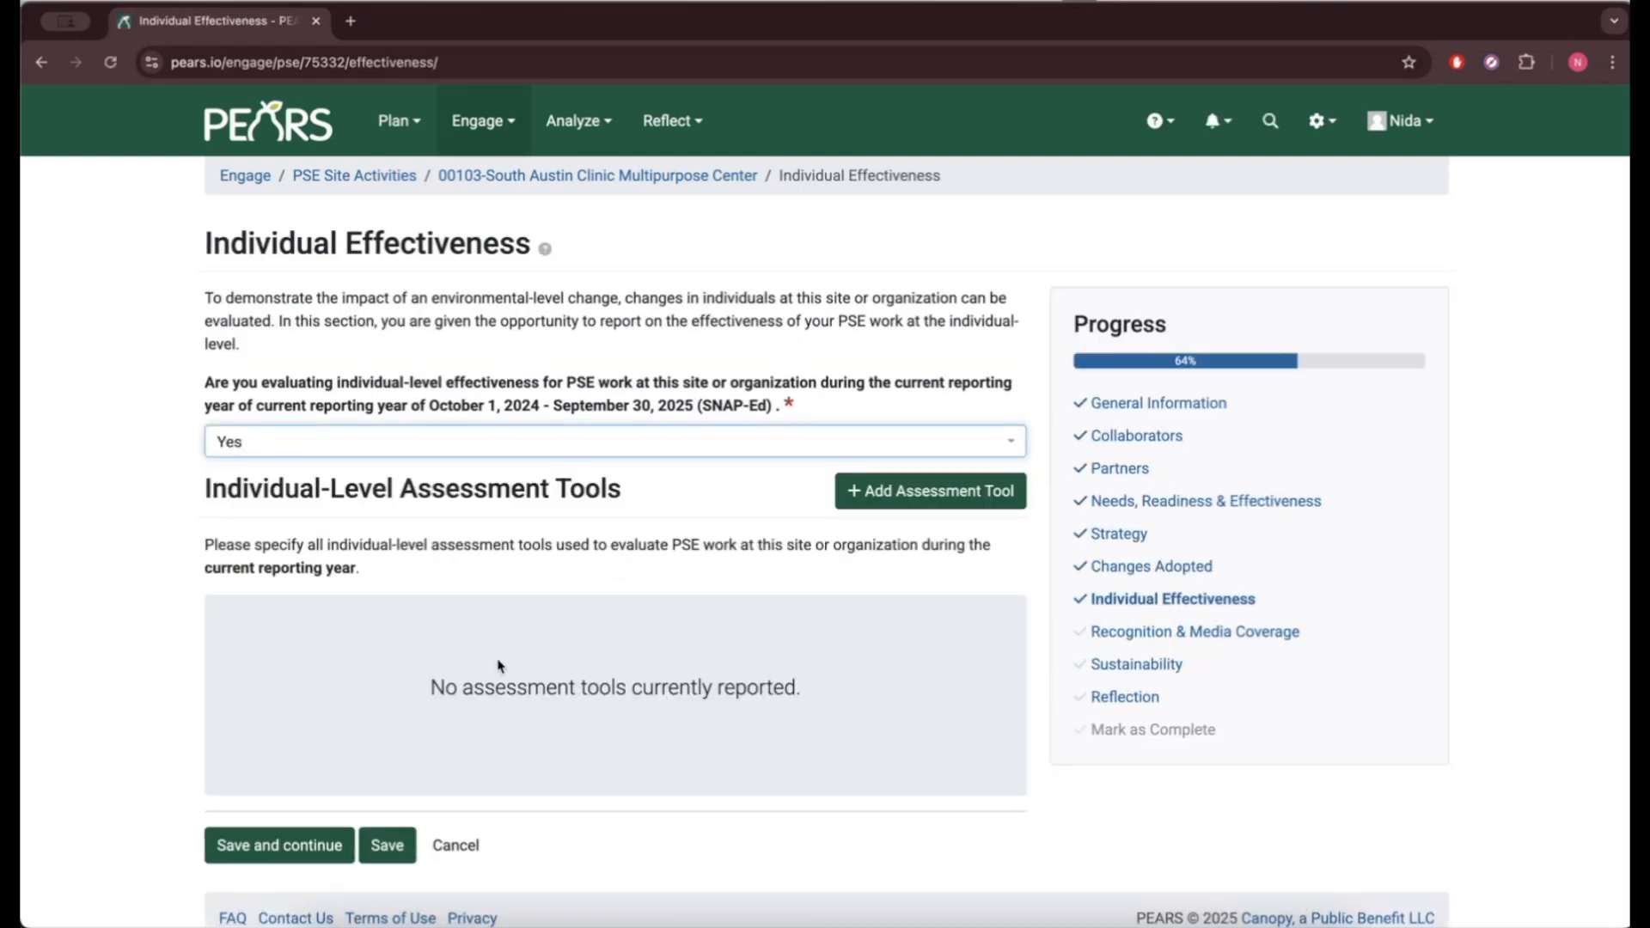
# Start adding an individual-level assessment tool, try Interview as its type, and replace it with Survey.
pyautogui.click(940, 495)
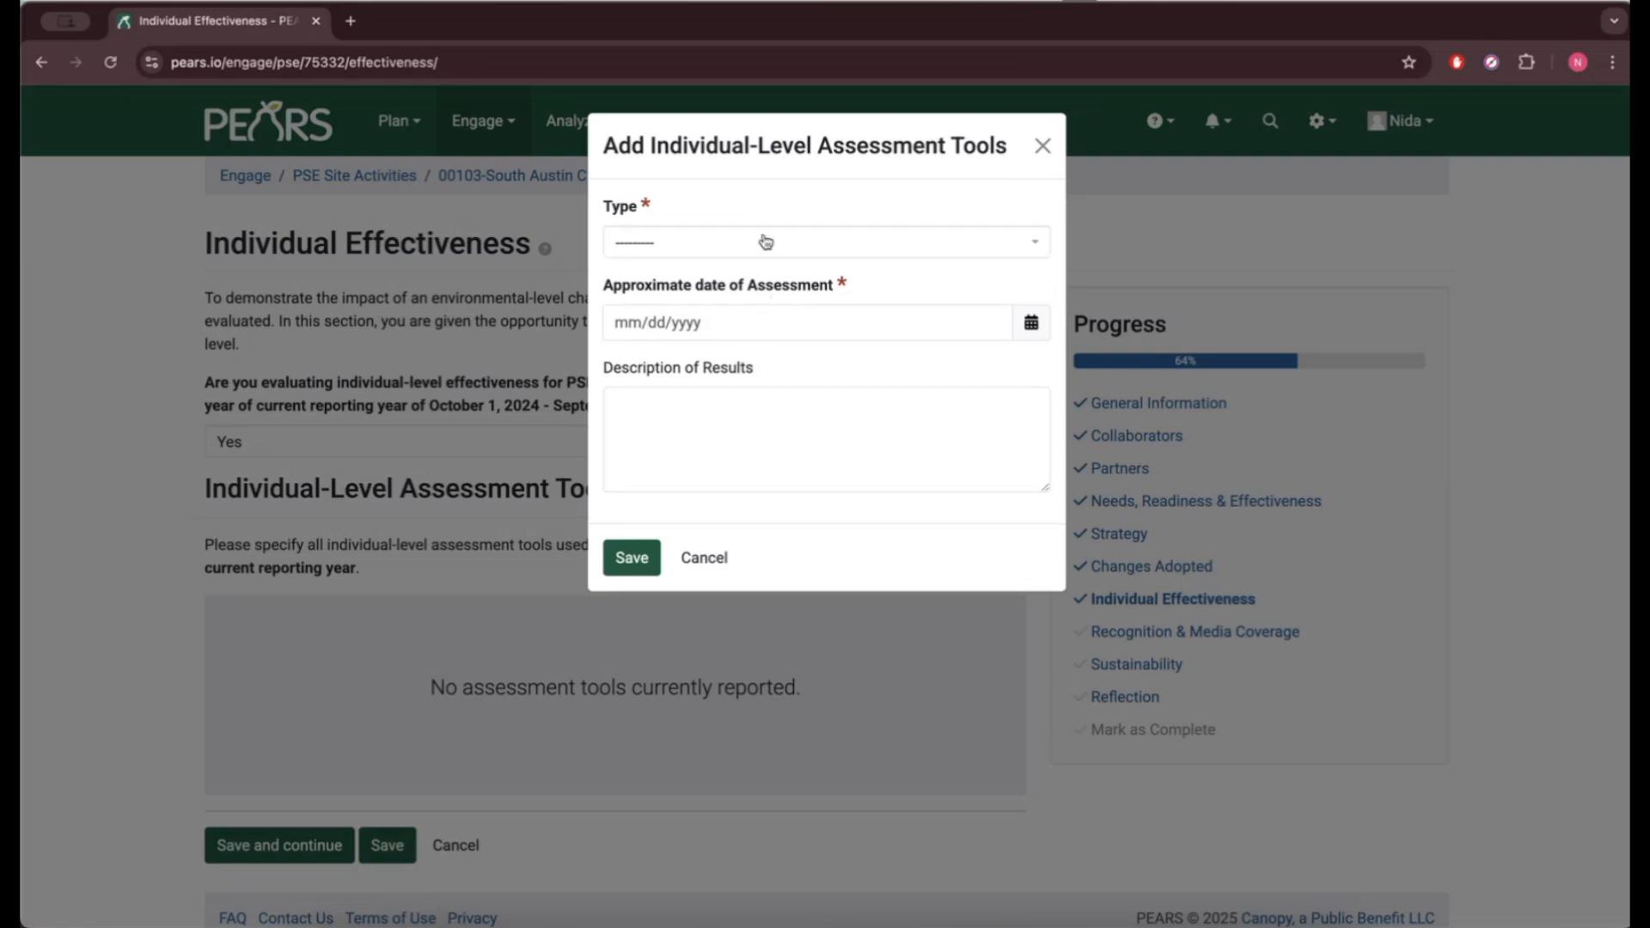
pyautogui.click(766, 242)
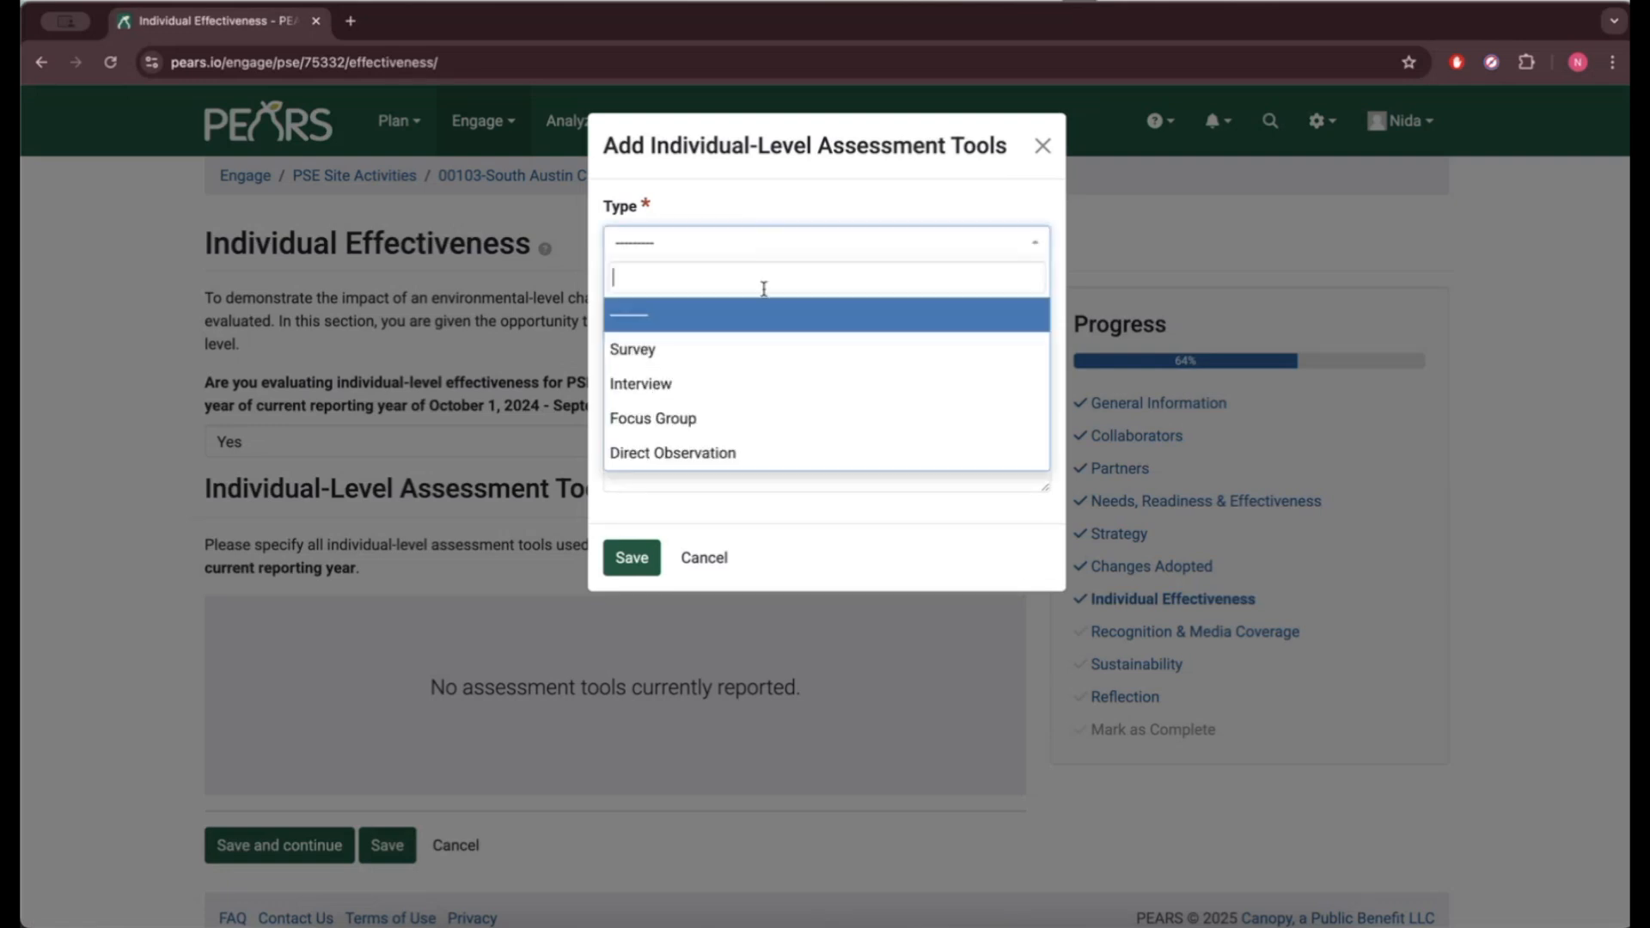
pyautogui.click(738, 383)
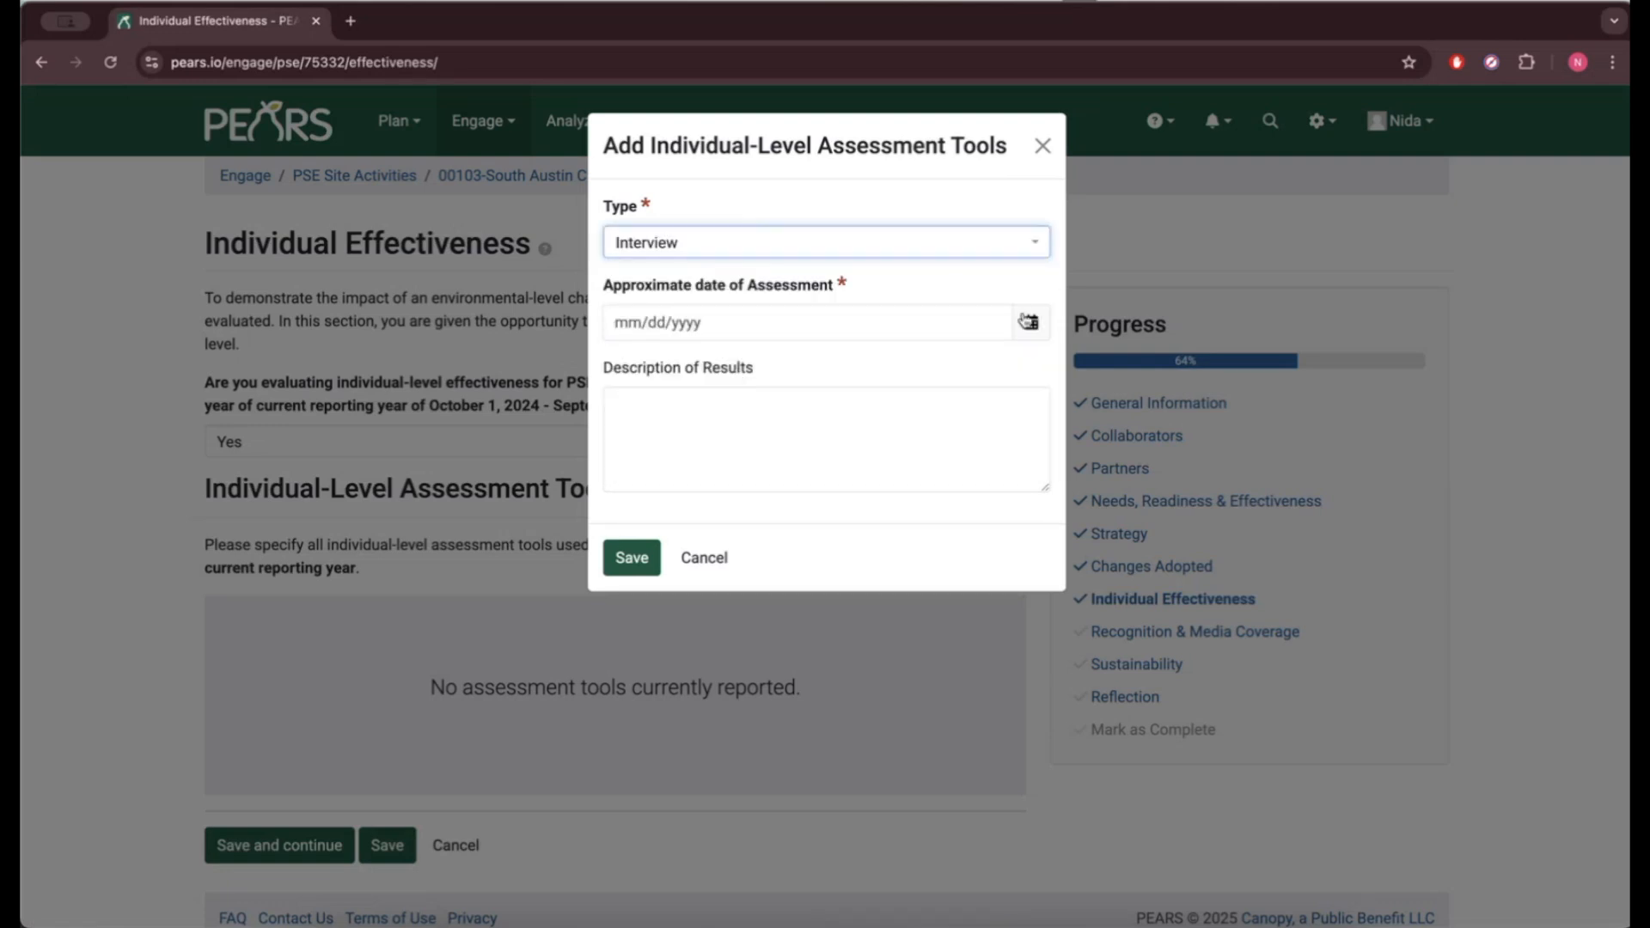
pyautogui.click(1002, 241)
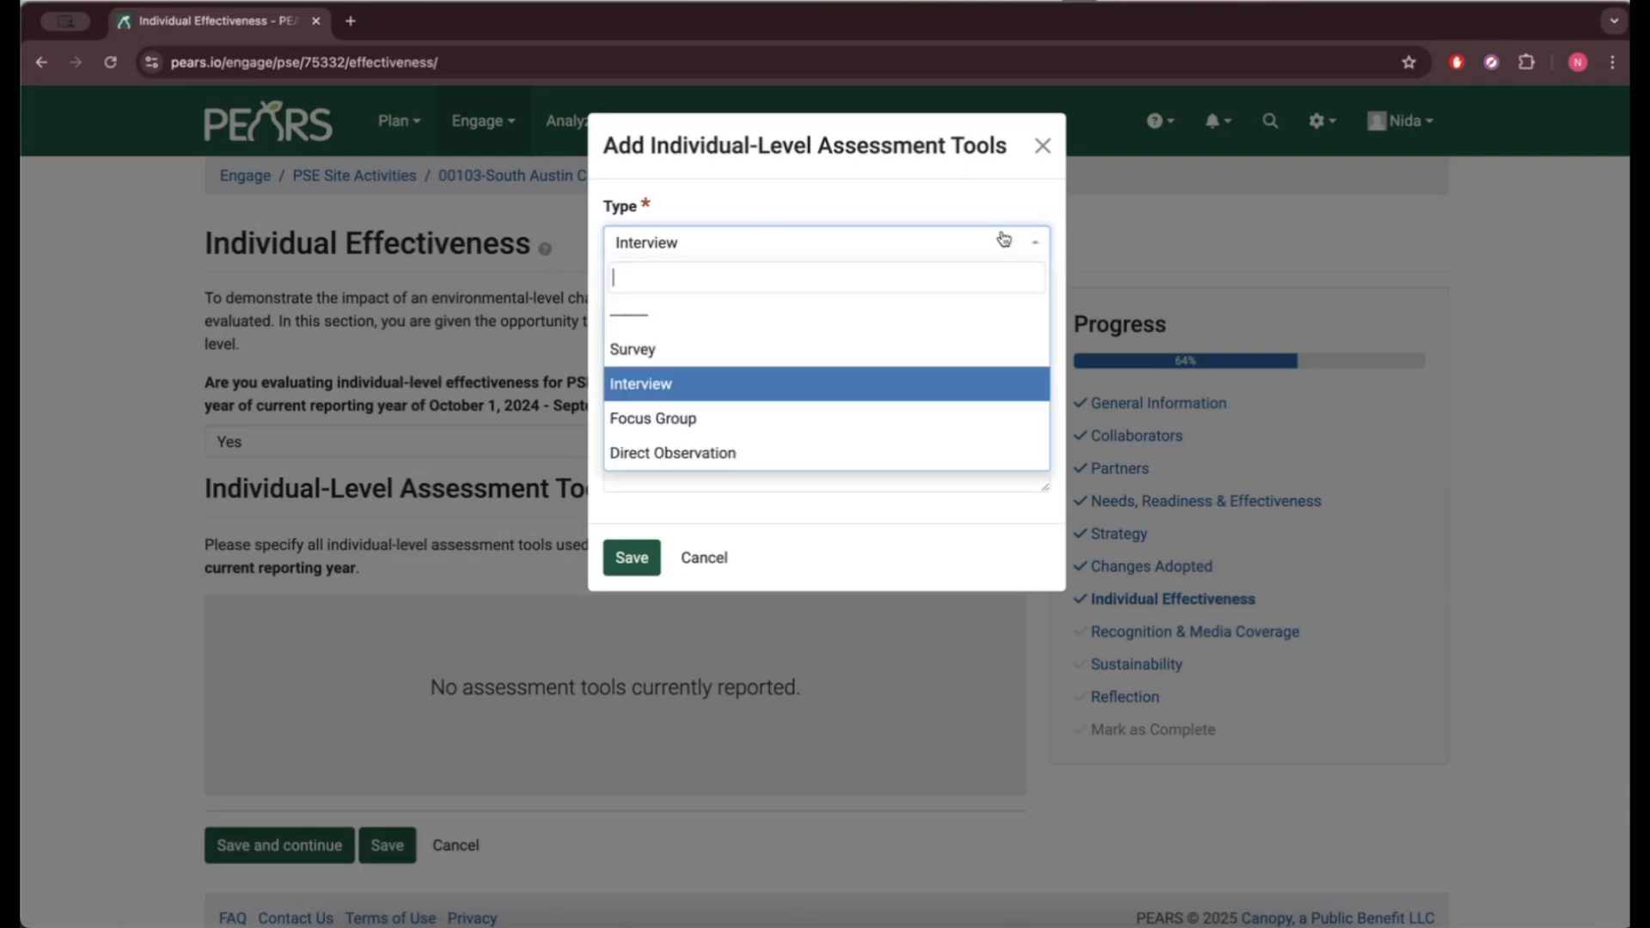
pyautogui.click(977, 346)
# Choose CNP Community PSE Scan as the assessment tool and set the approximate date of assessment to 03/18/2025.
pyautogui.click(872, 335)
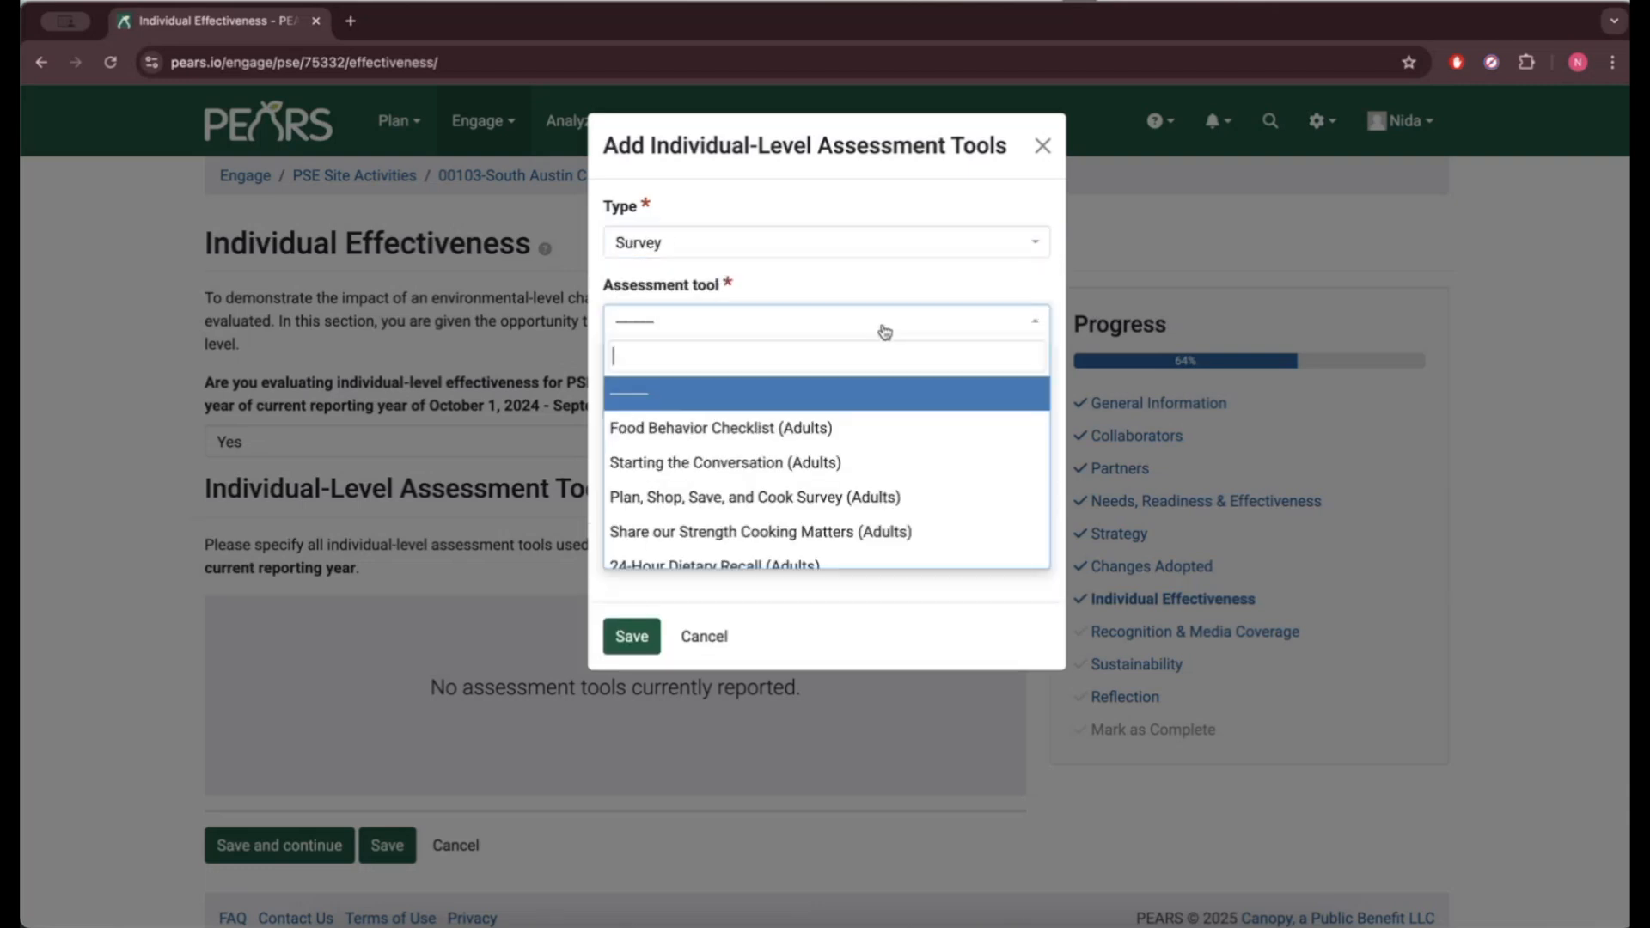
pyautogui.scroll(-10, 859, 518)
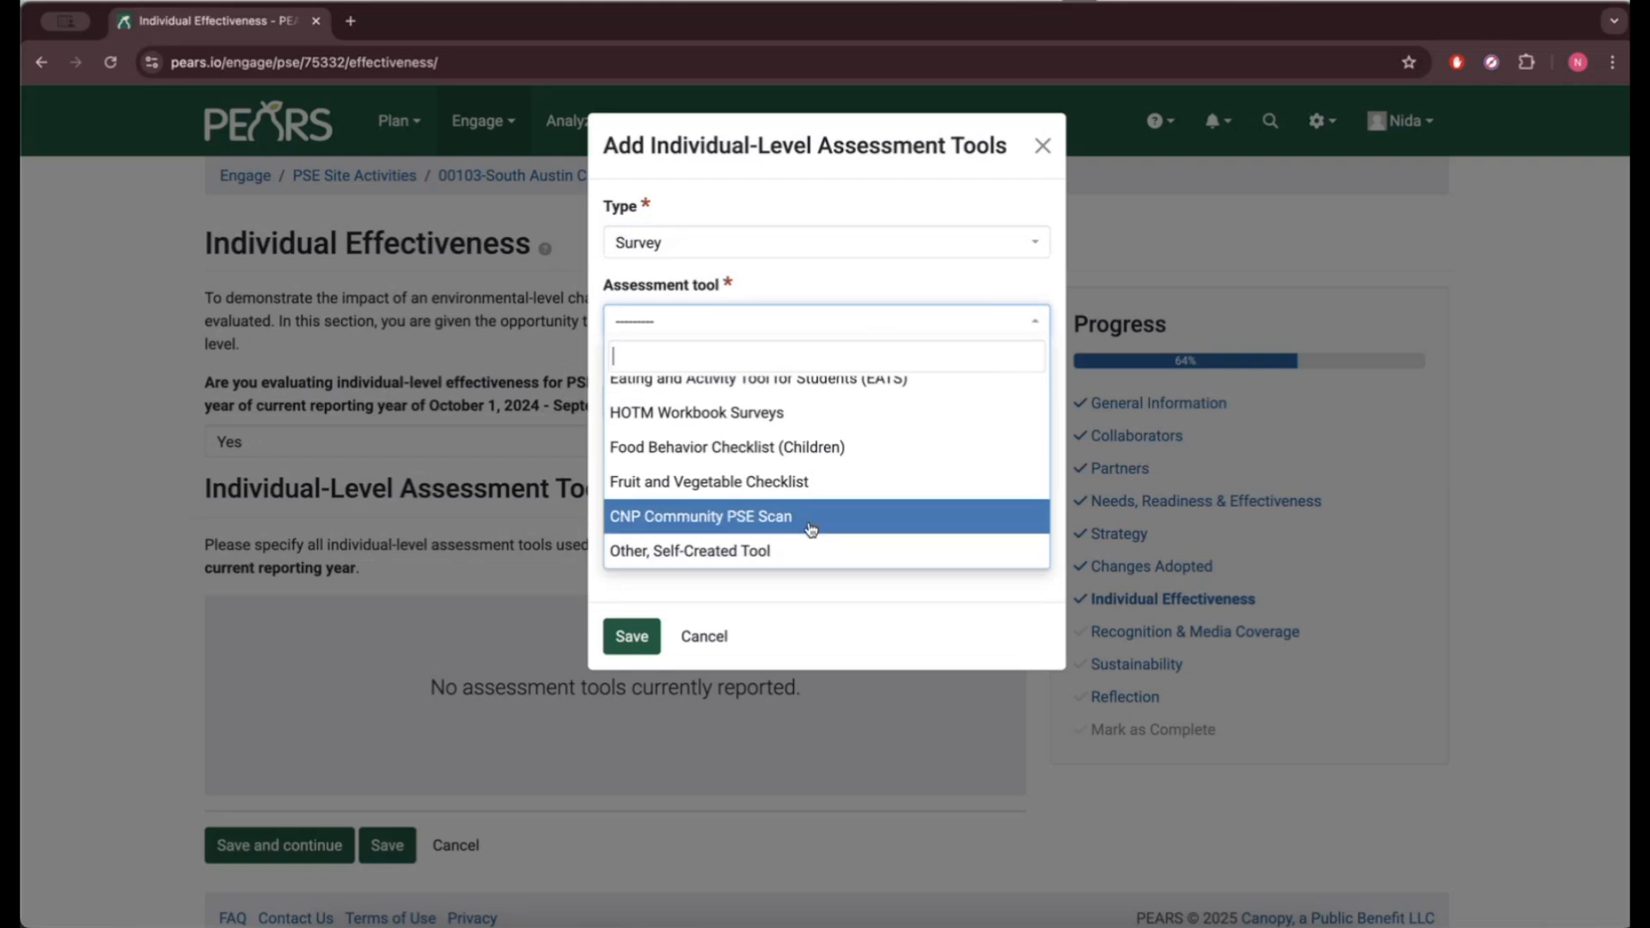
pyautogui.click(803, 518)
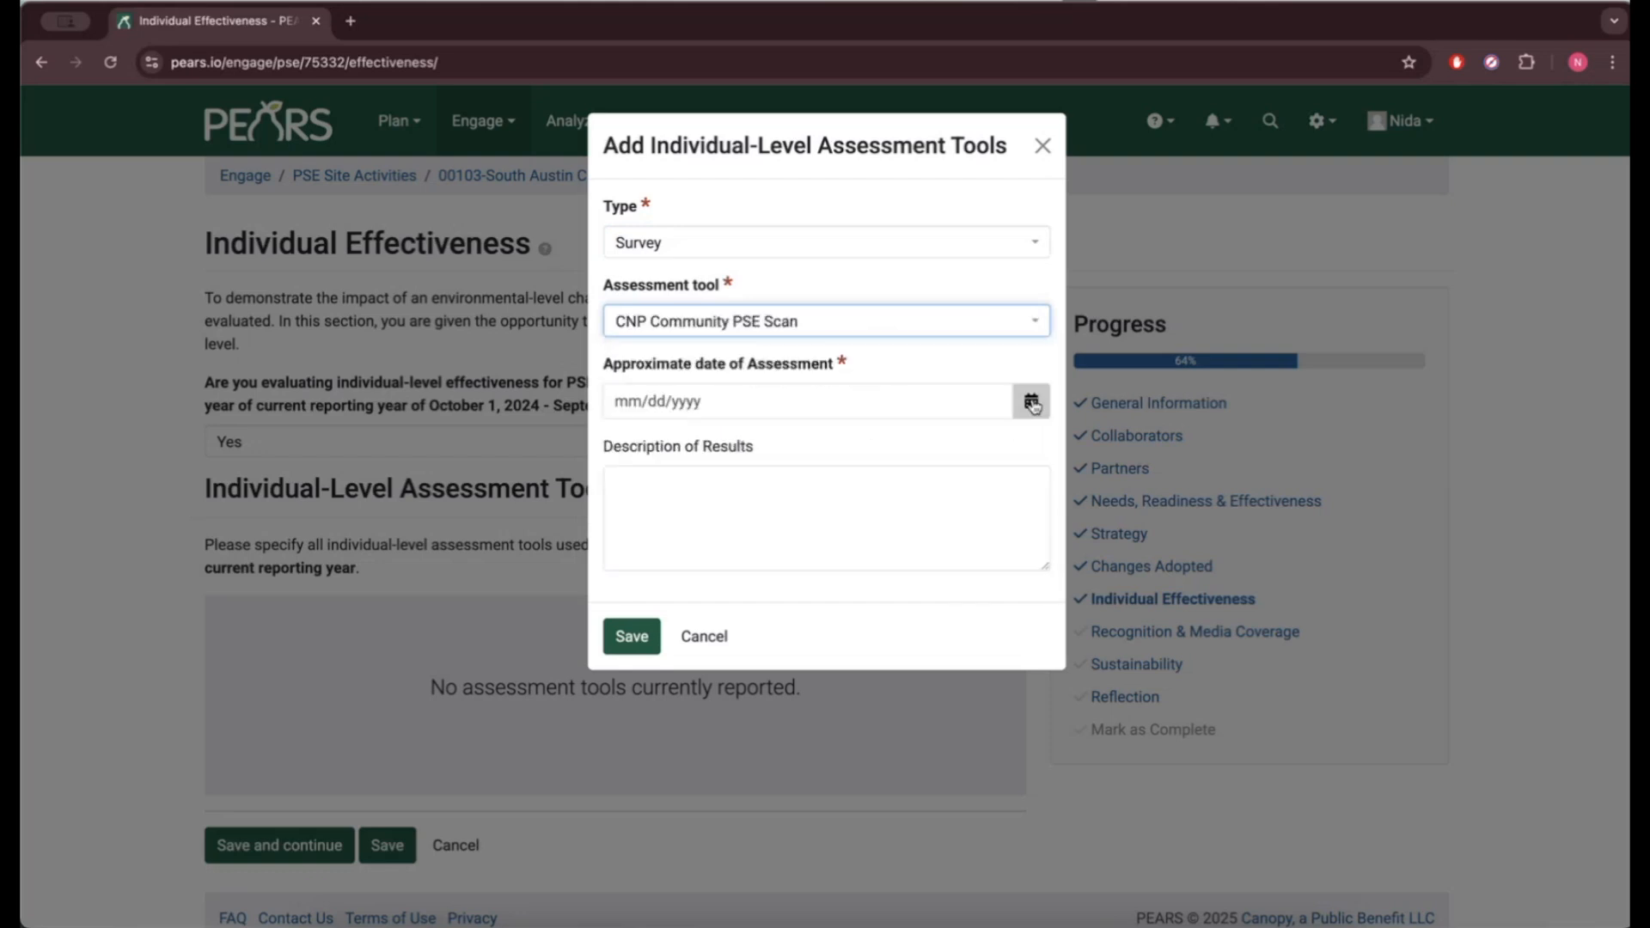
pyautogui.click(1032, 401)
pyautogui.click(675, 589)
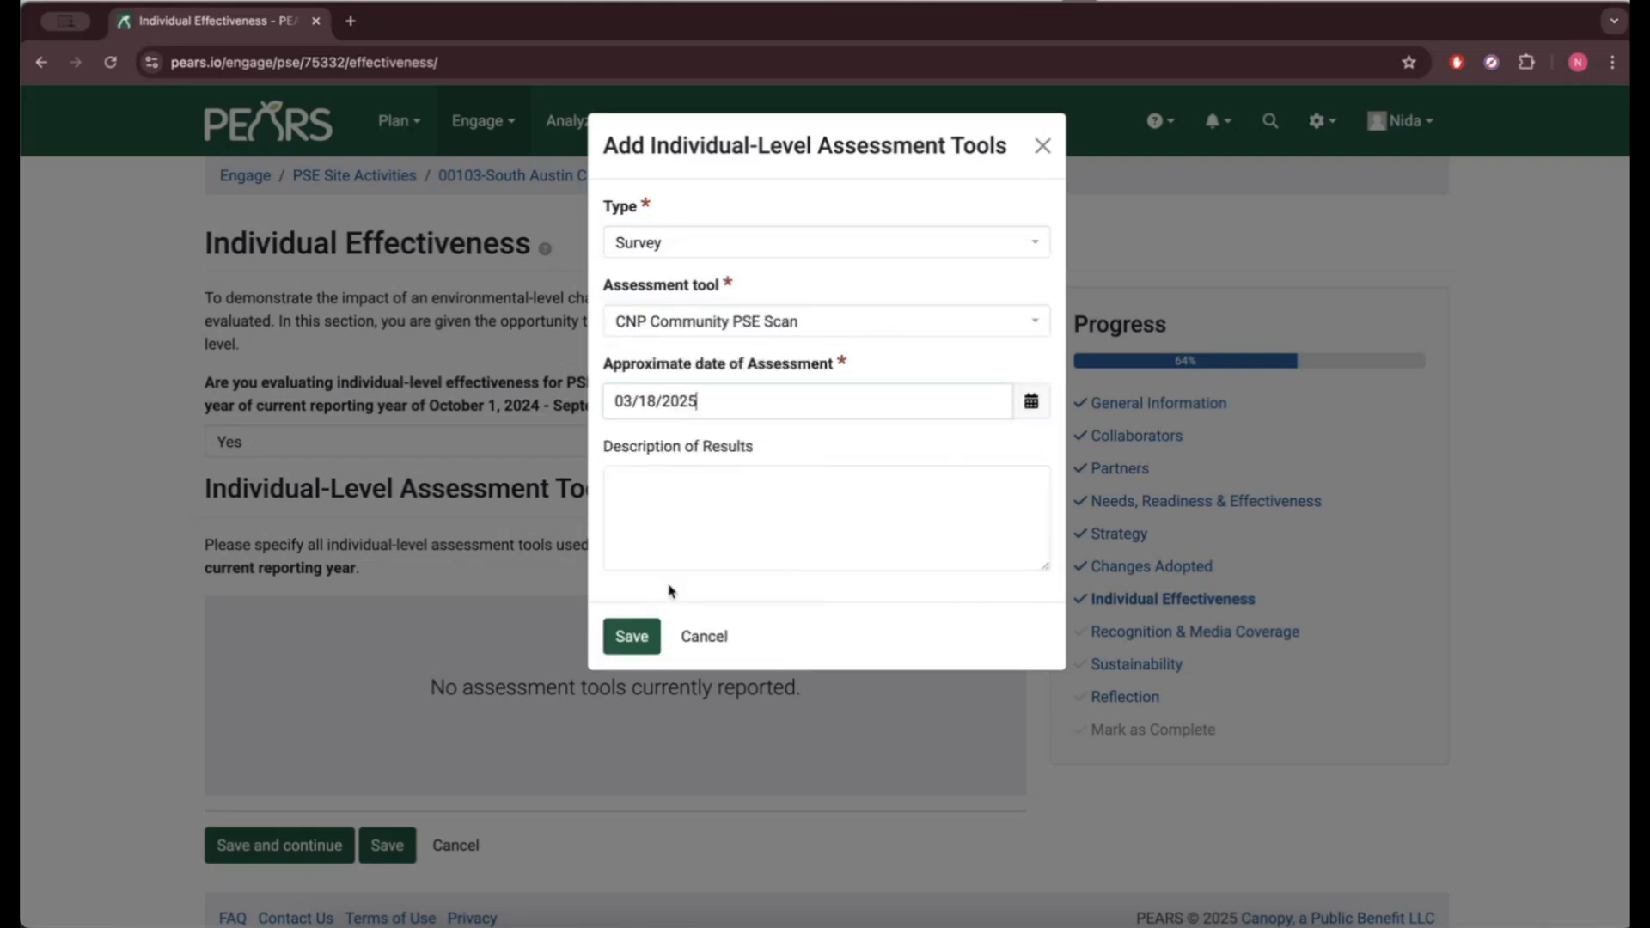
# Save the assessment tool without a description of results, and save the Individual Effectiveness section and continue.
pyautogui.click(708, 509)
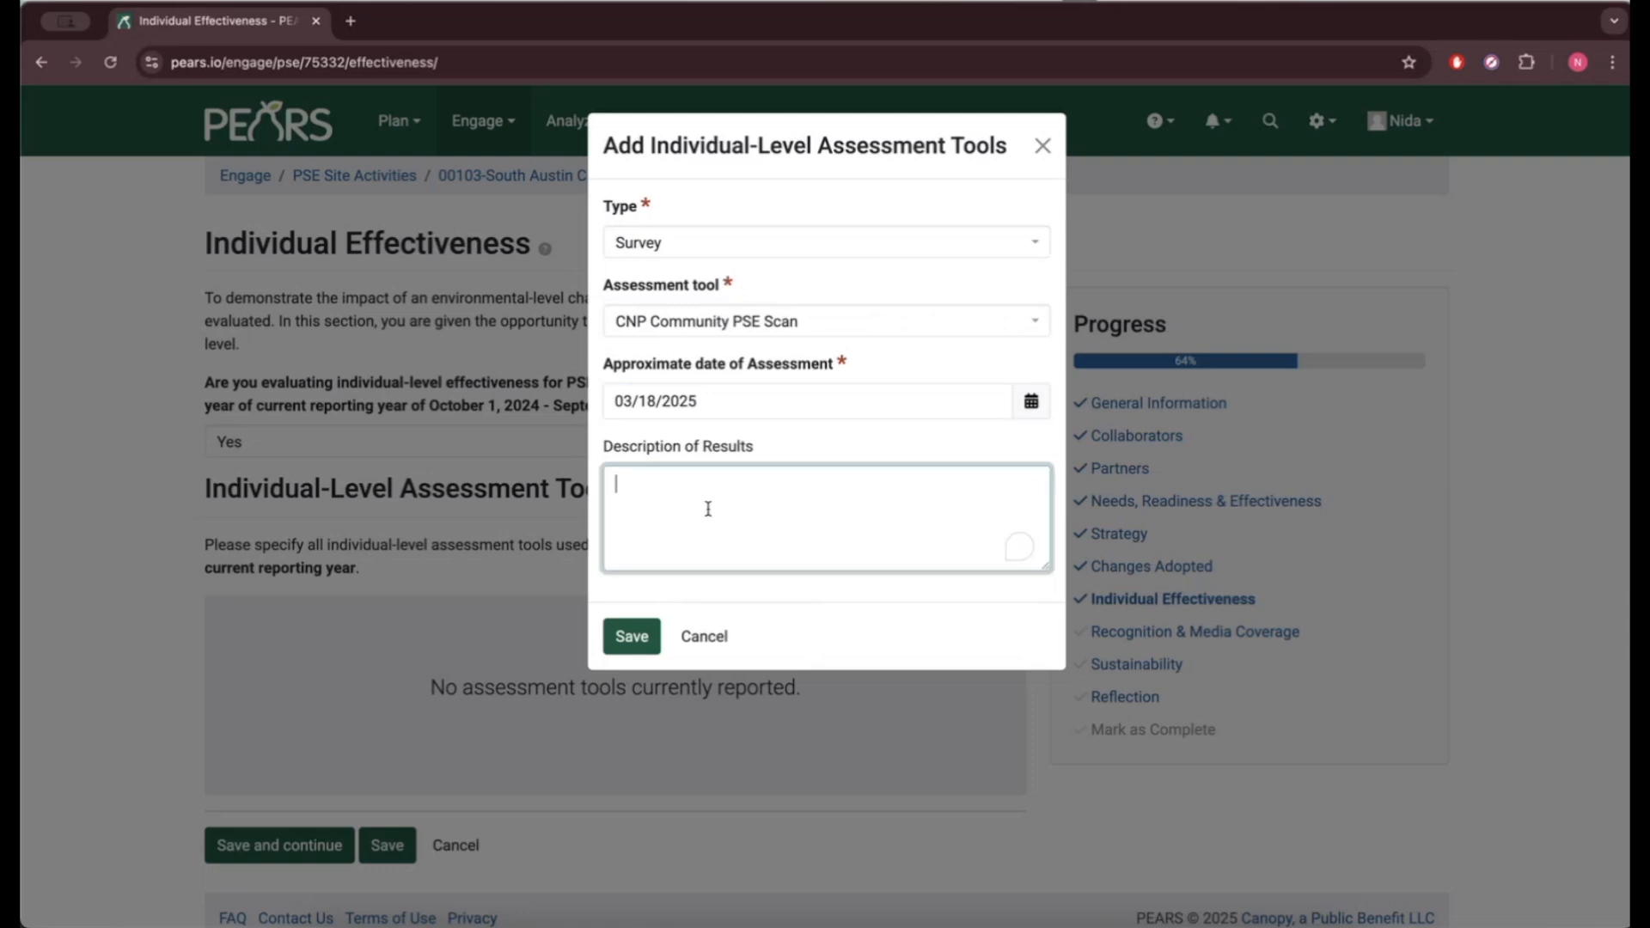
pyautogui.click(648, 636)
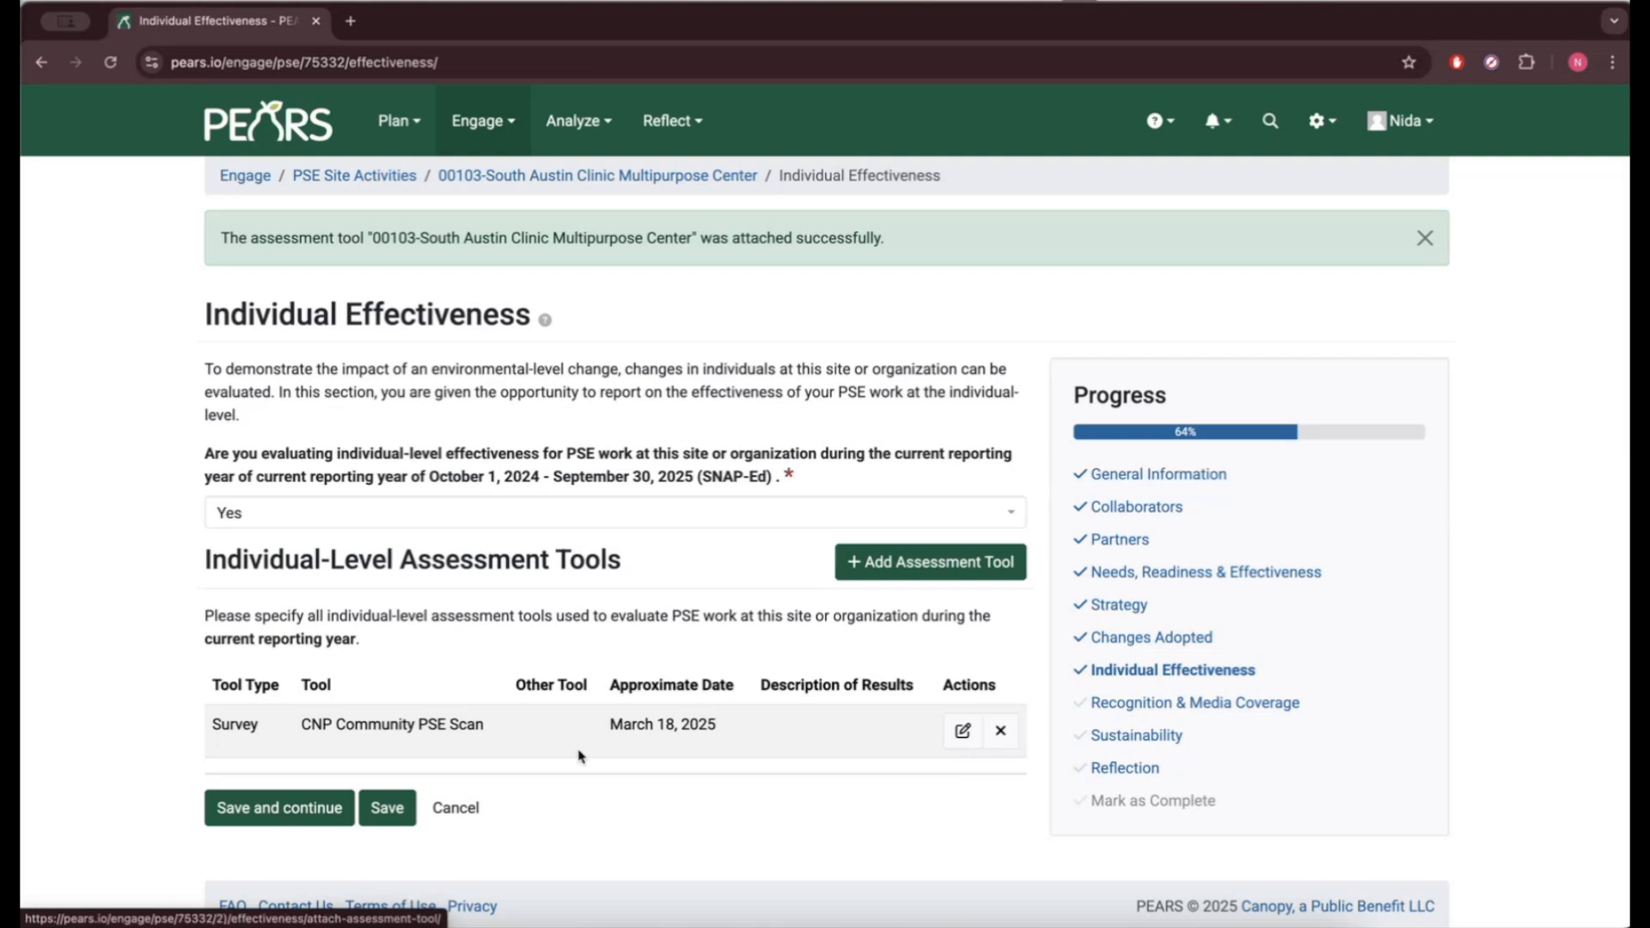
pyautogui.click(320, 809)
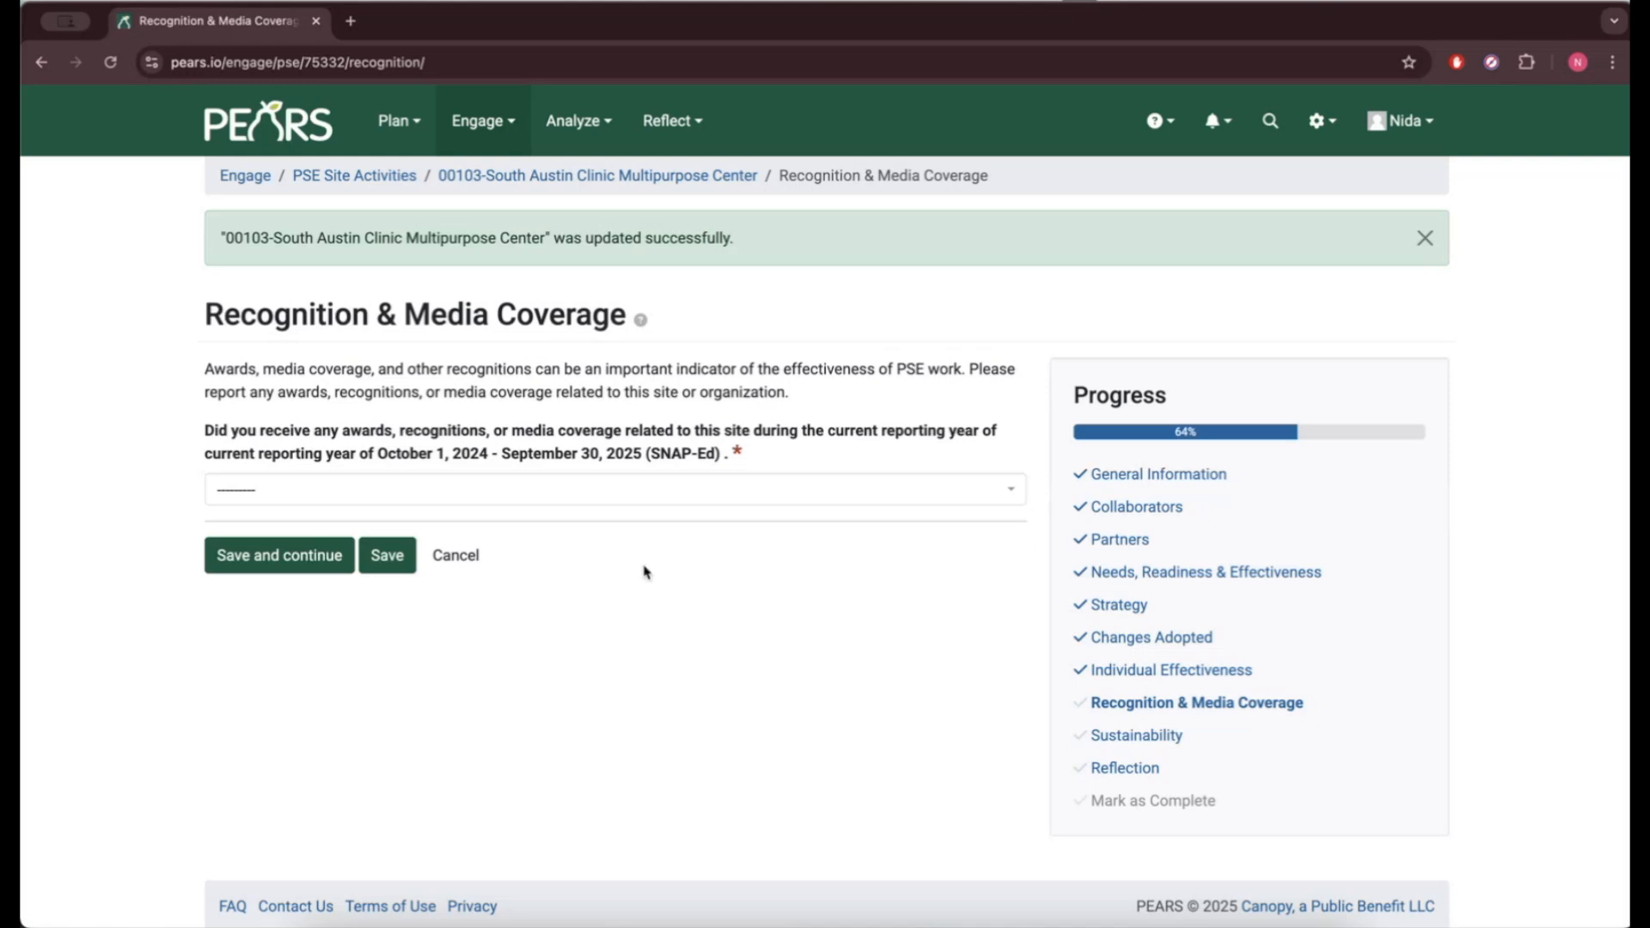
# Try No for having received awards, recognitions or media coverage in the current reporting year, and replace it with Yes.
pyautogui.click(646, 503)
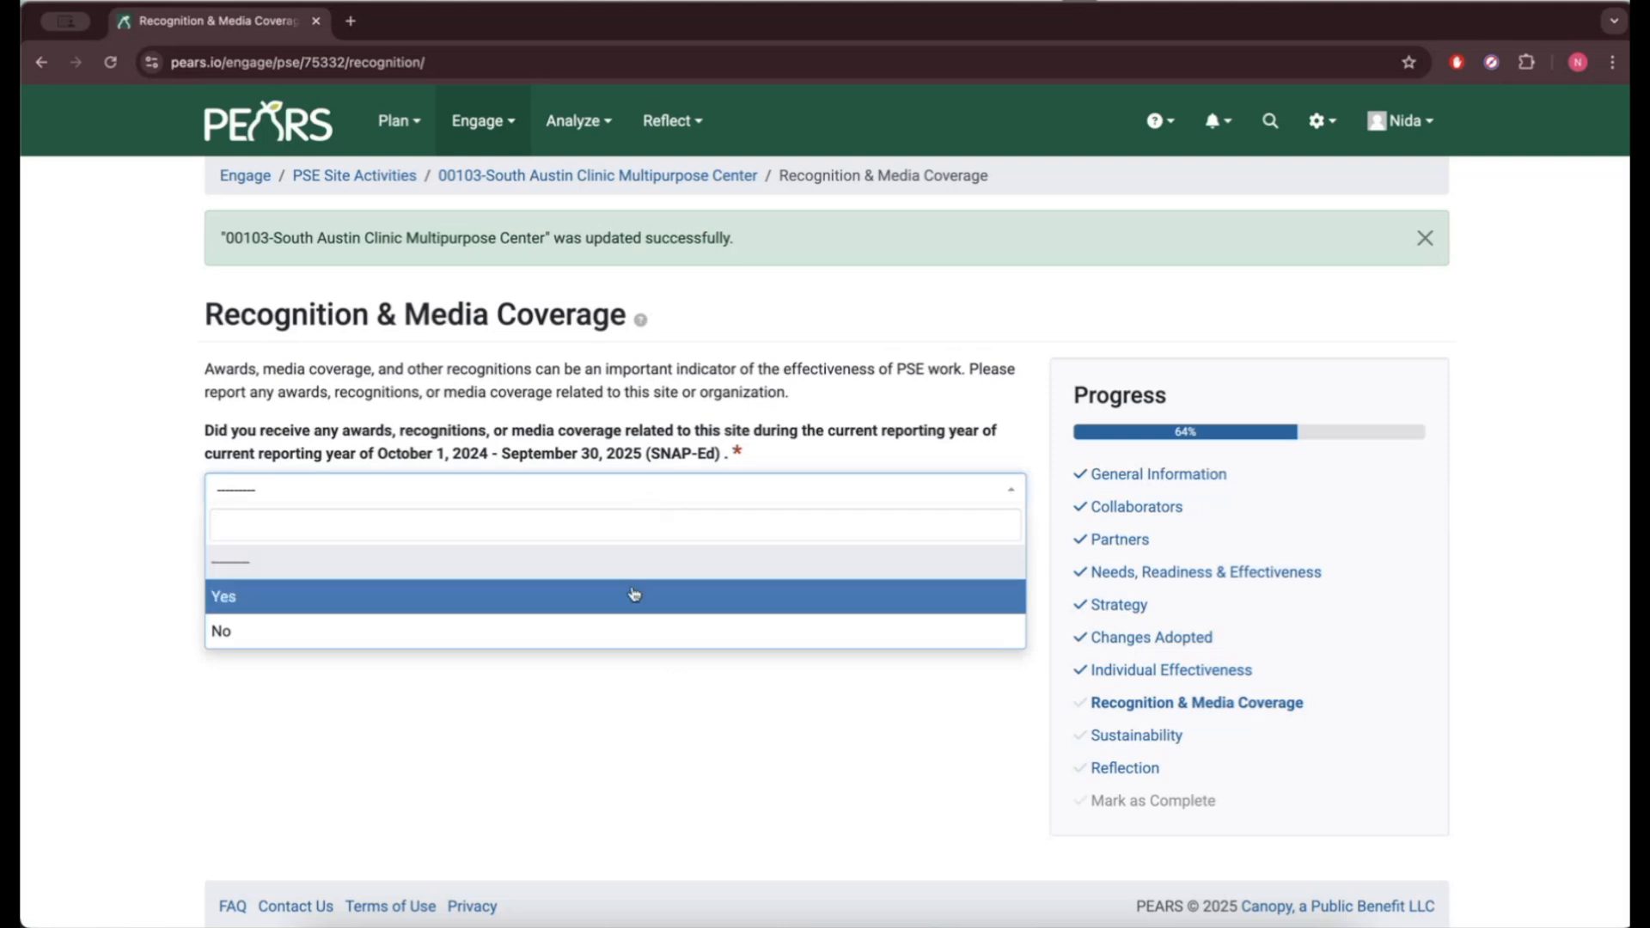
pyautogui.click(612, 640)
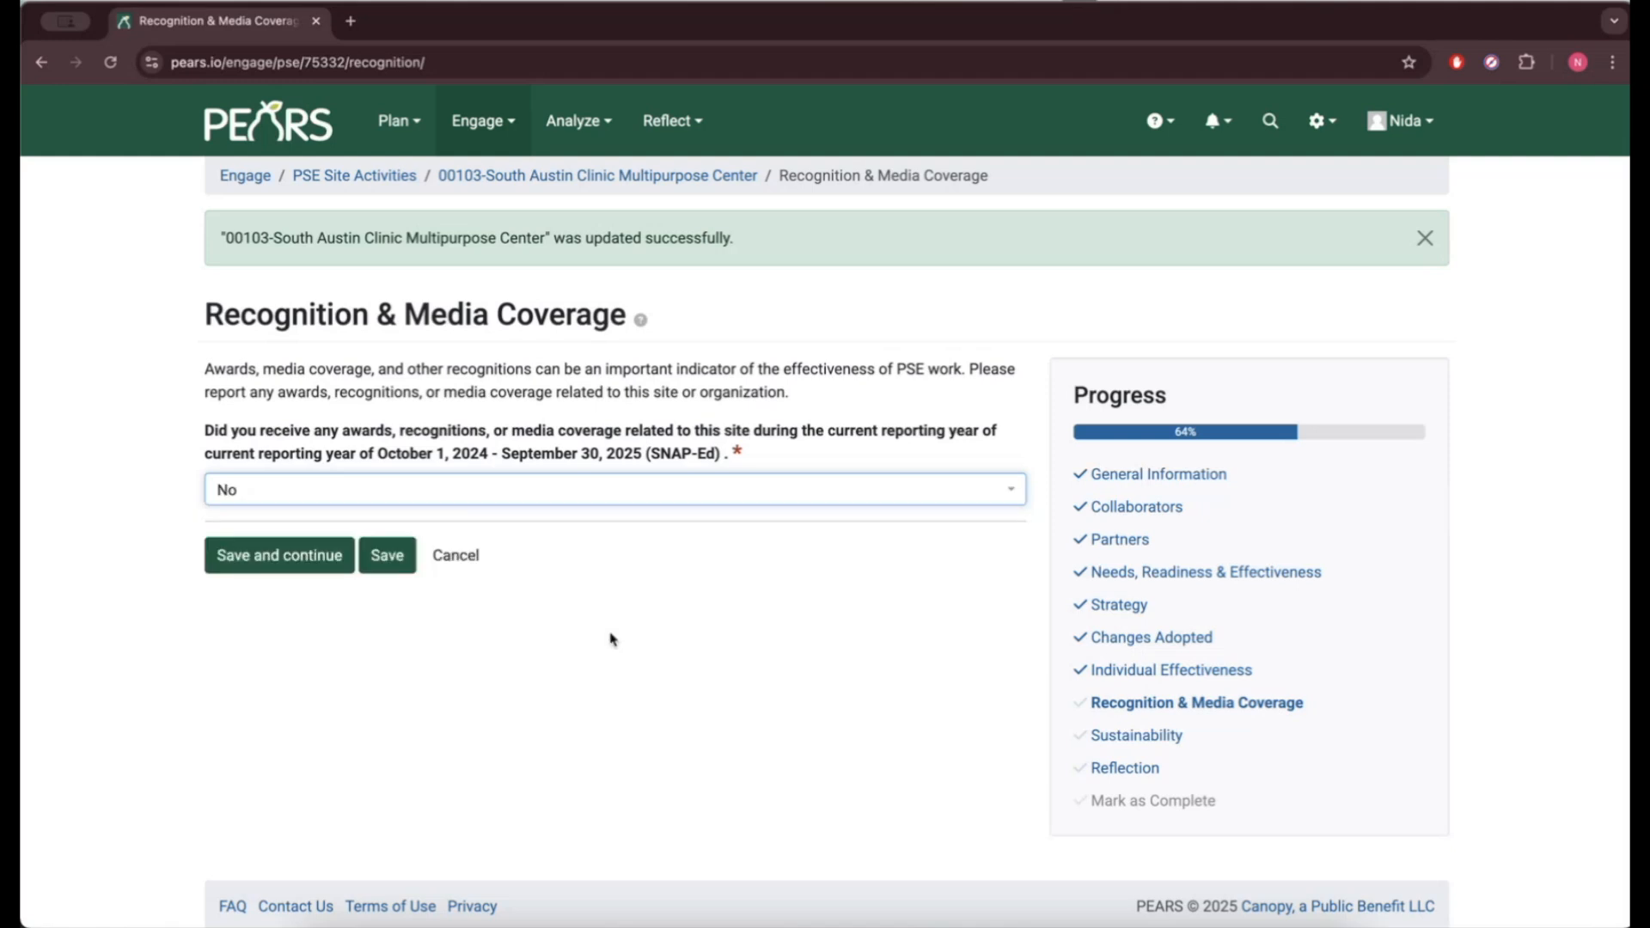
pyautogui.click(656, 500)
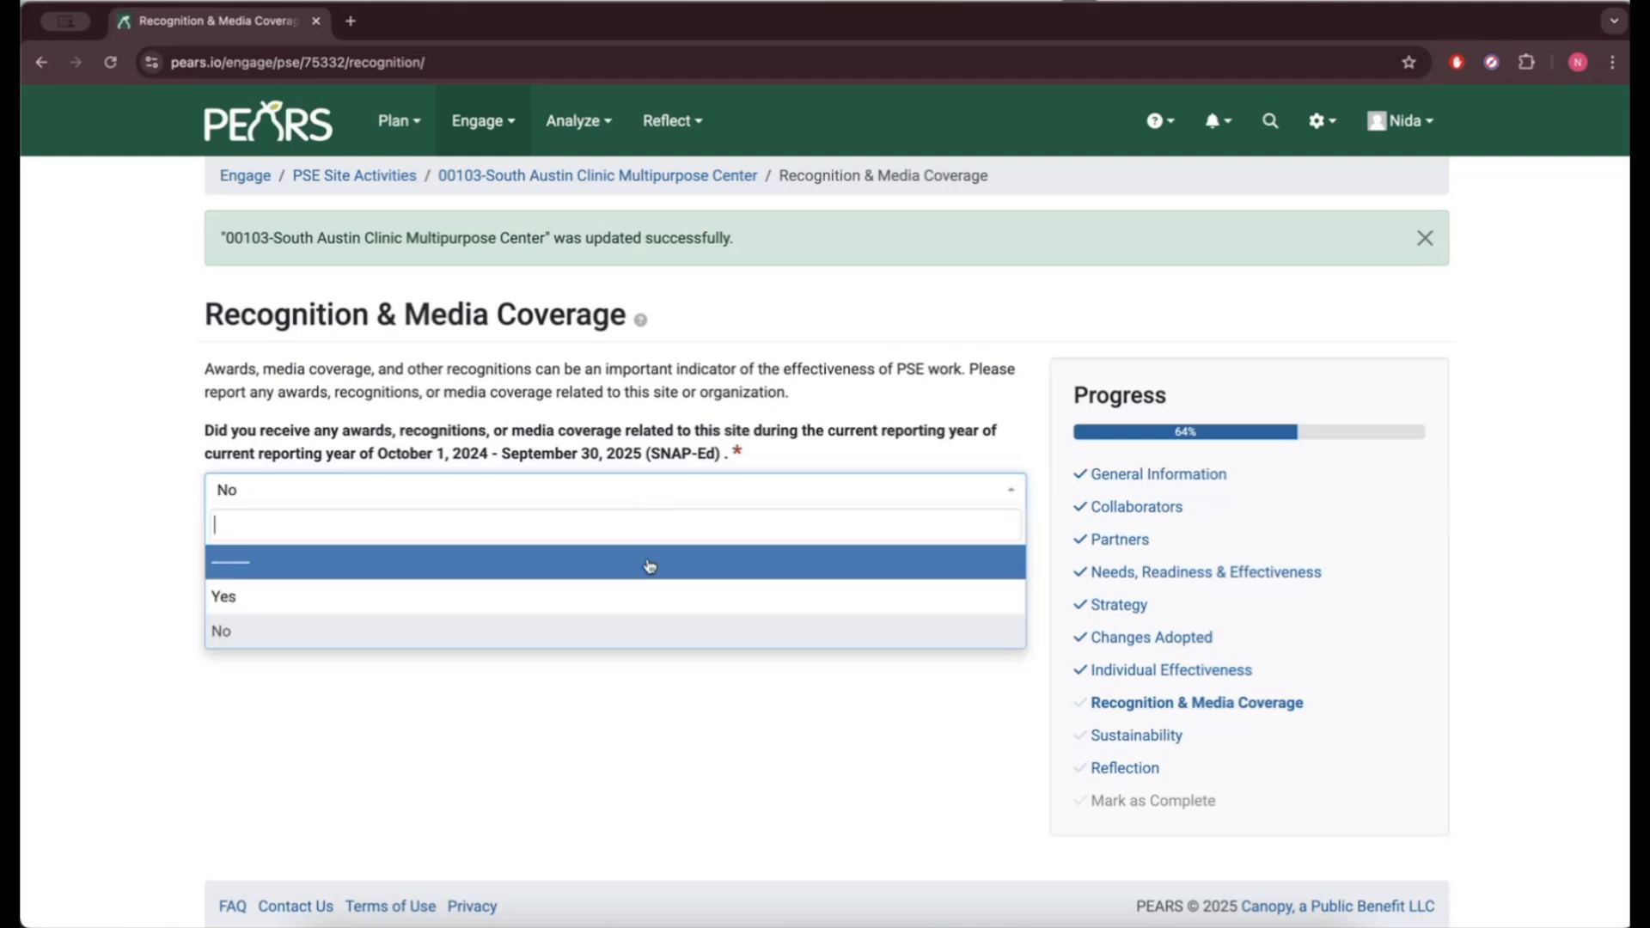
pyautogui.click(646, 594)
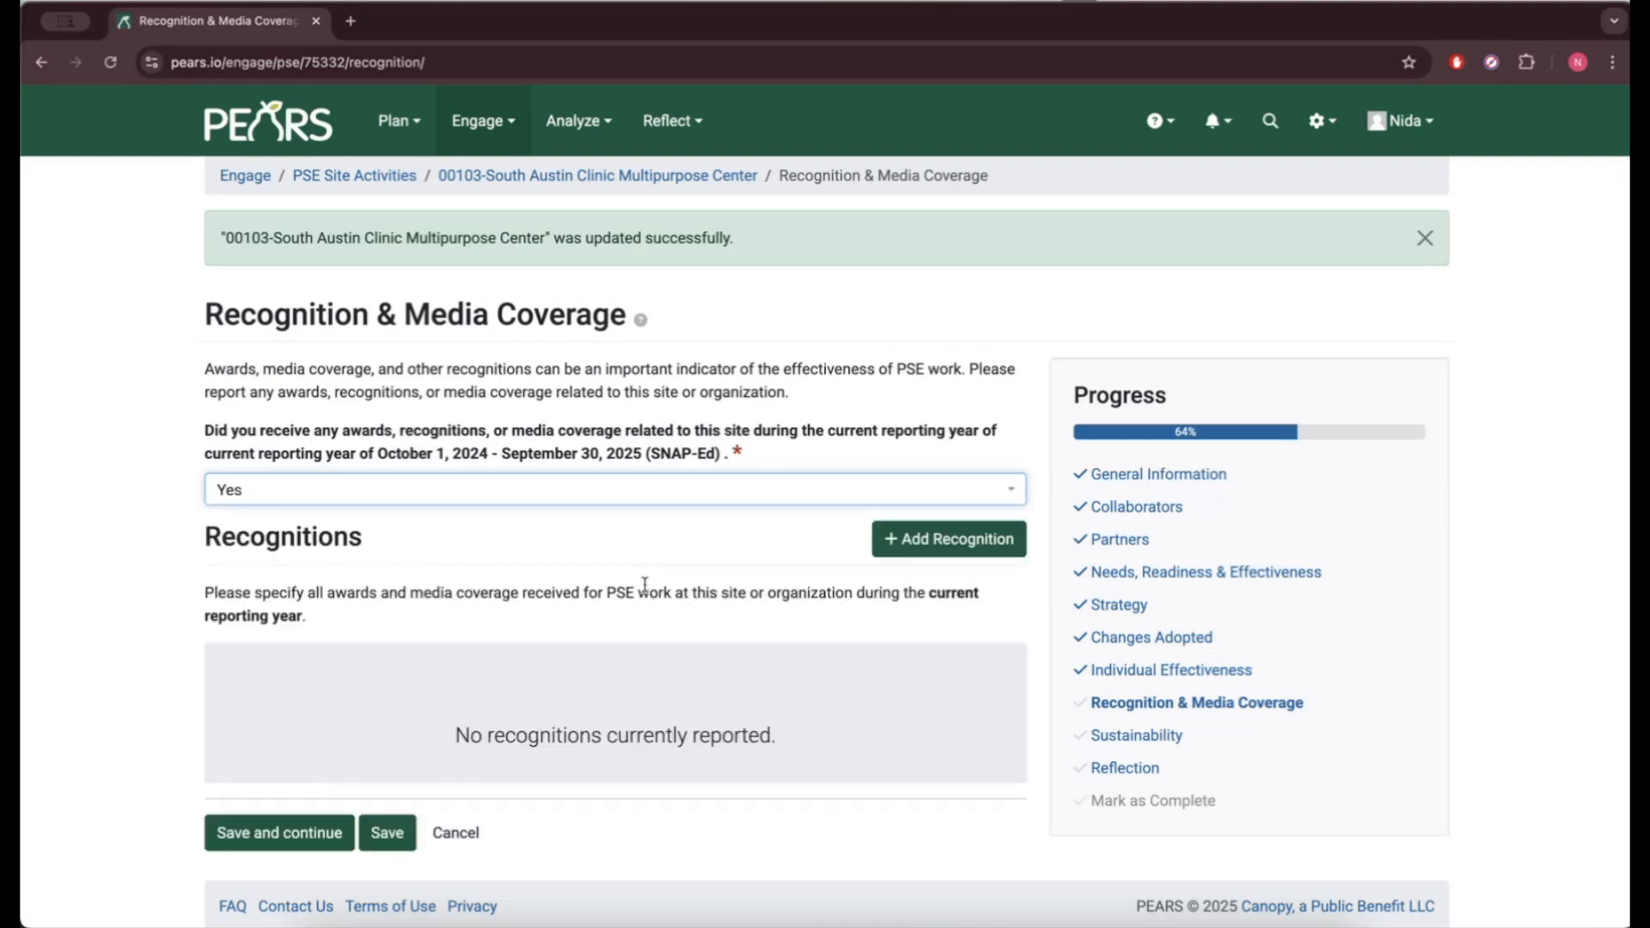
pyautogui.click(913, 551)
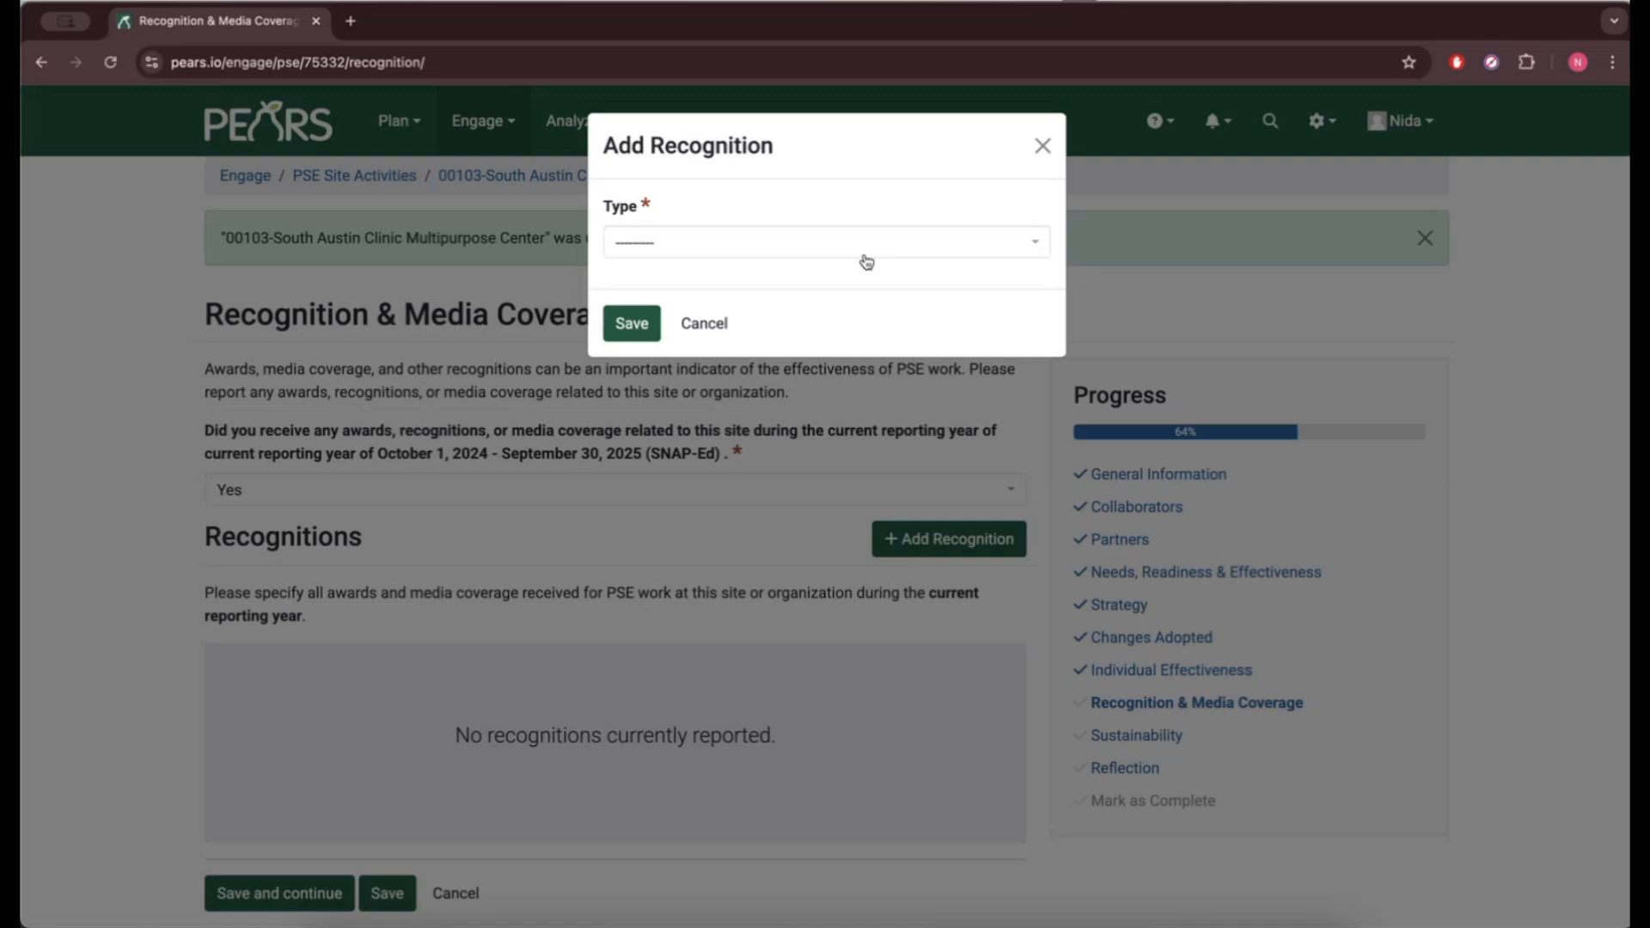
pyautogui.click(866, 261)
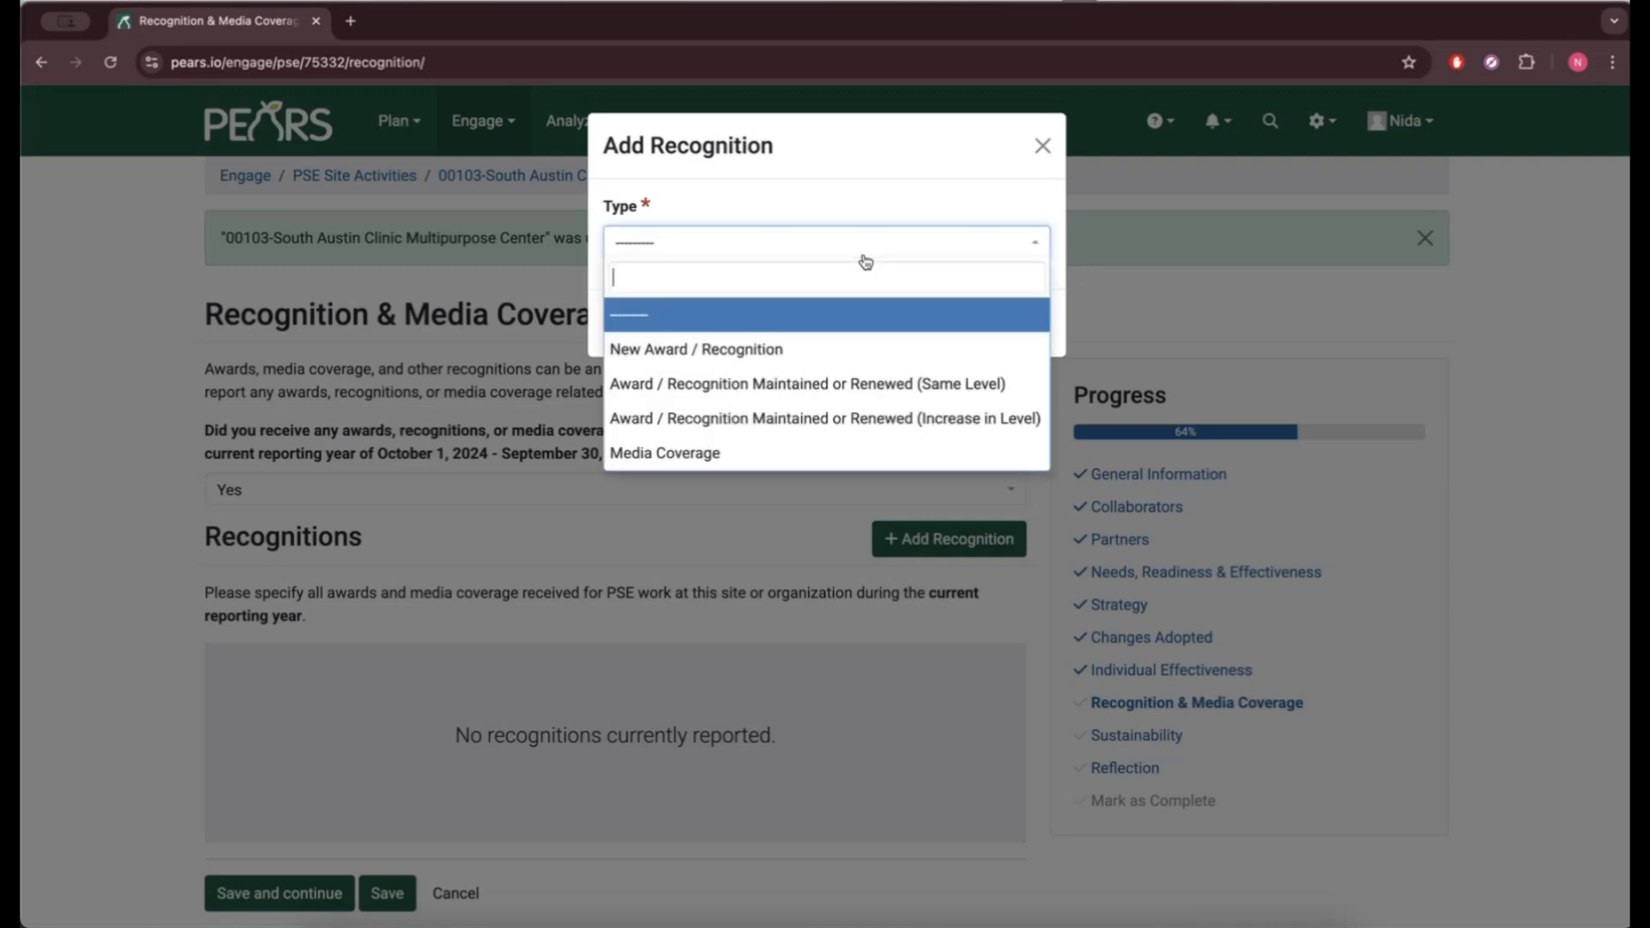
pyautogui.click(854, 359)
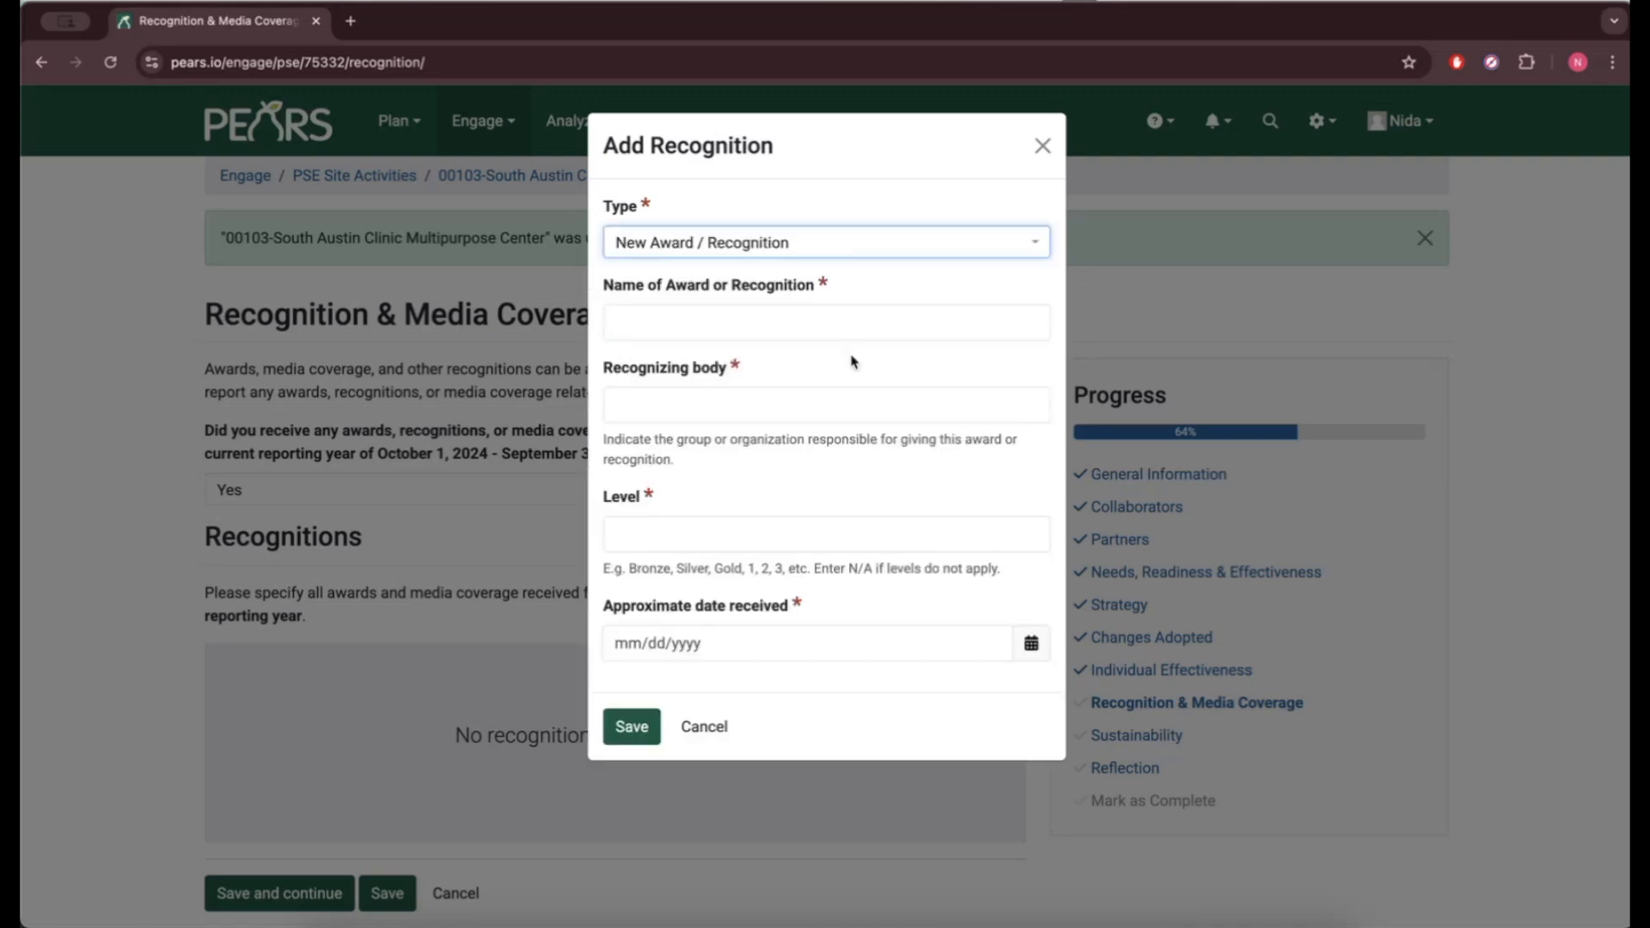
pyautogui.click(866, 257)
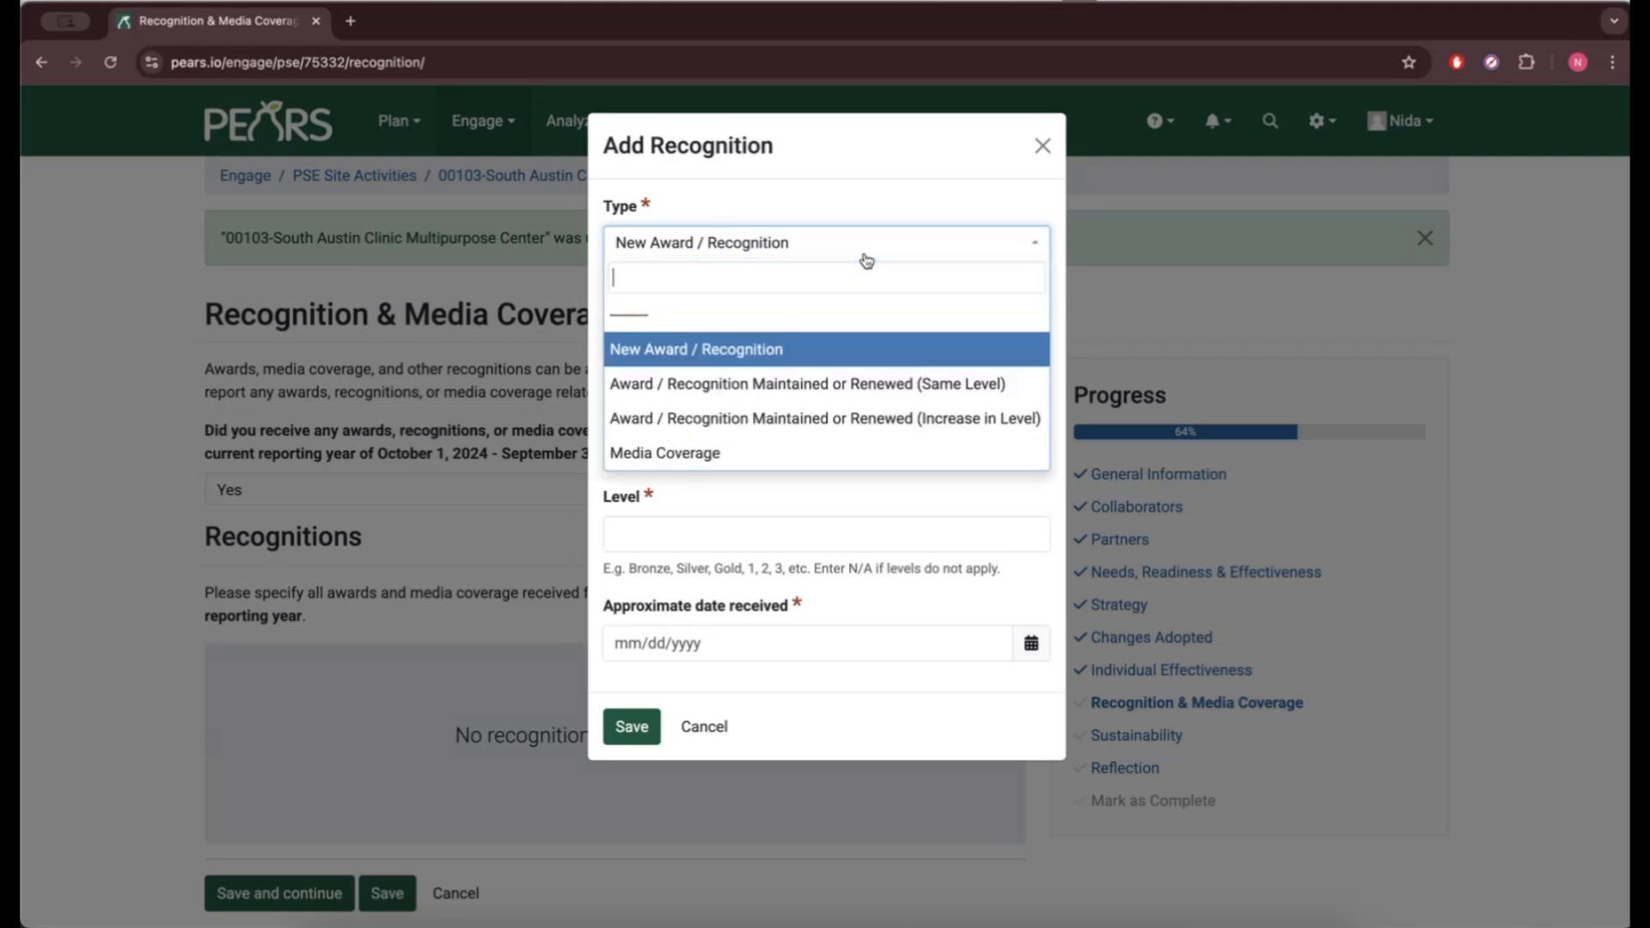
pyautogui.click(812, 389)
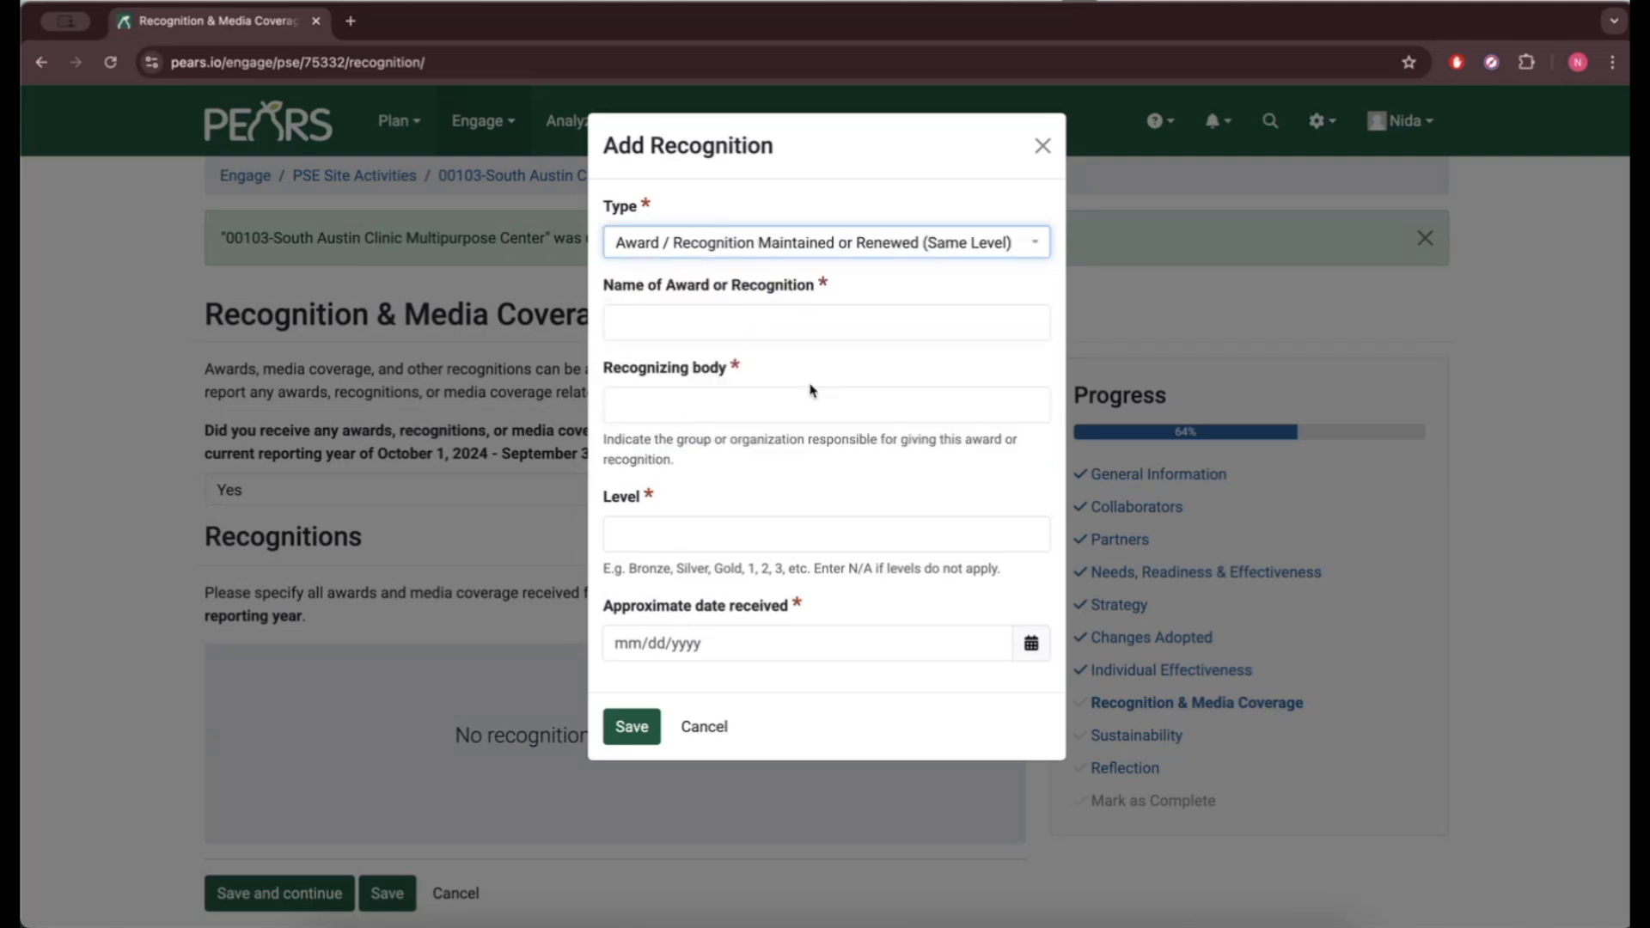
pyautogui.click(789, 331)
pyautogui.write('UT')
pyautogui.click(785, 404)
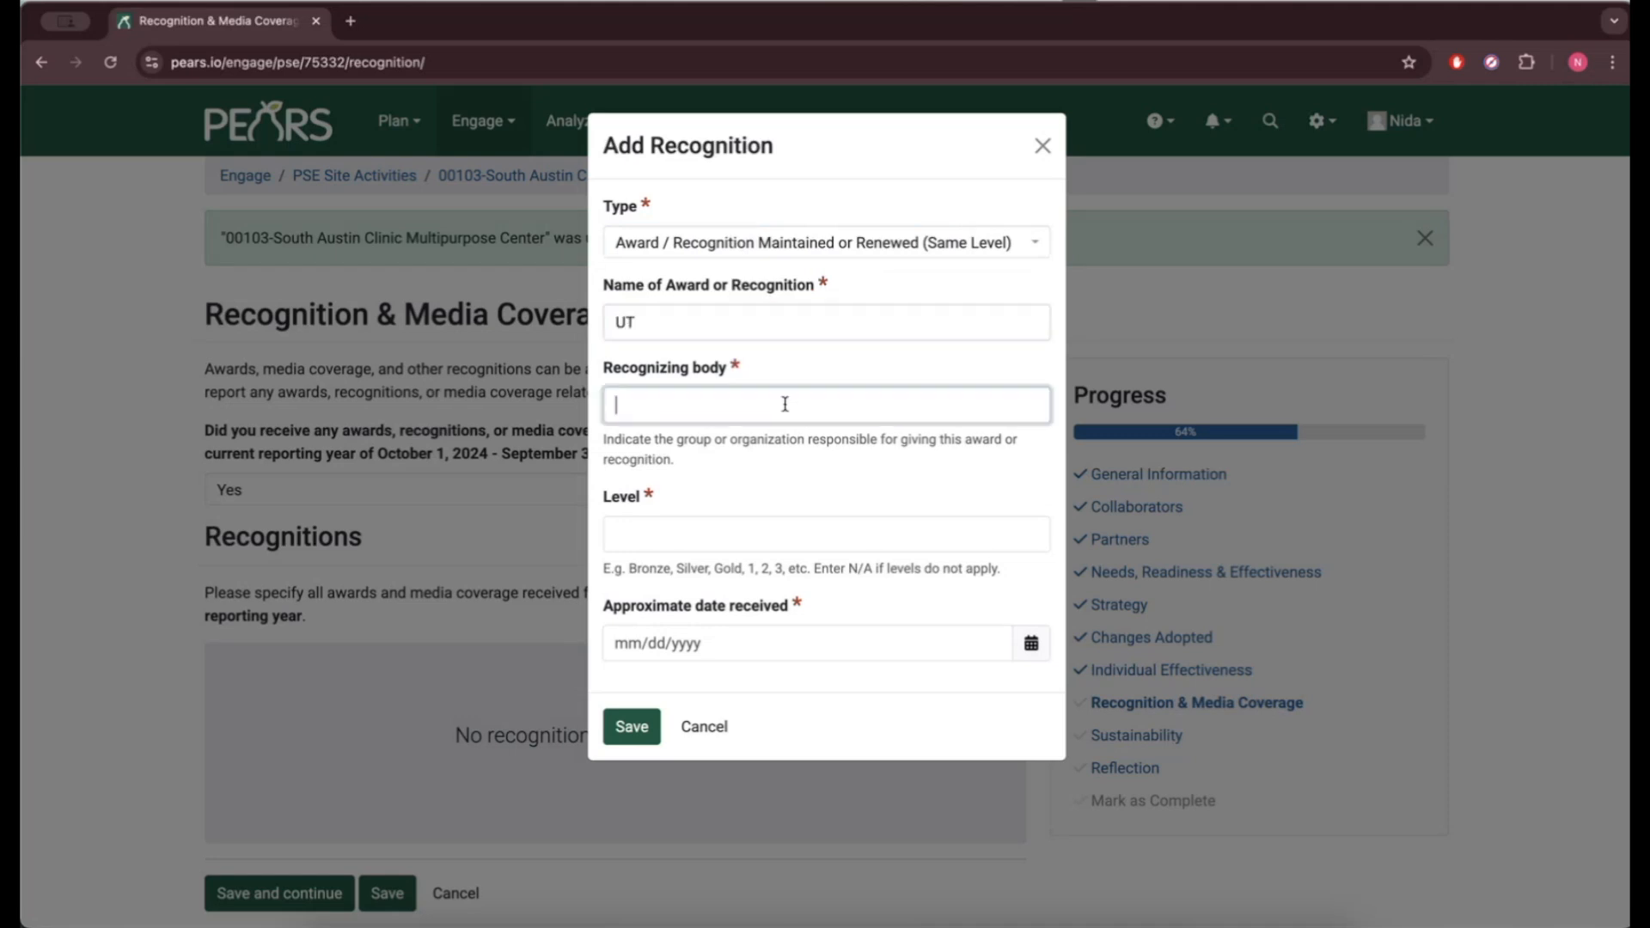
pyautogui.write('UT')
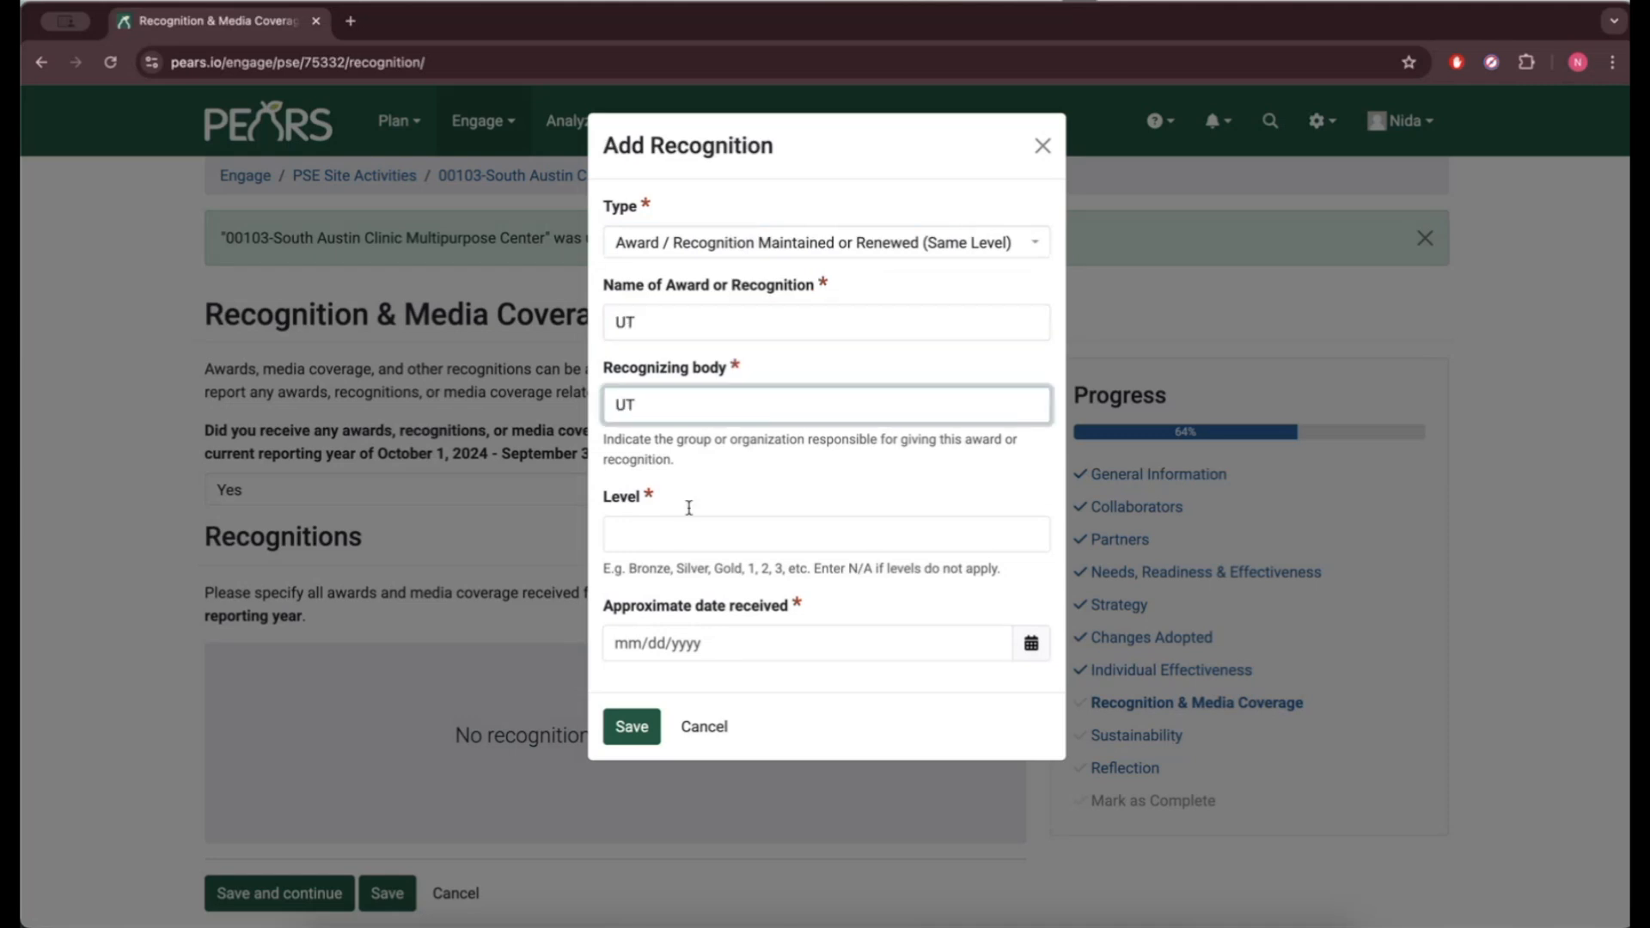
pyautogui.click(684, 533)
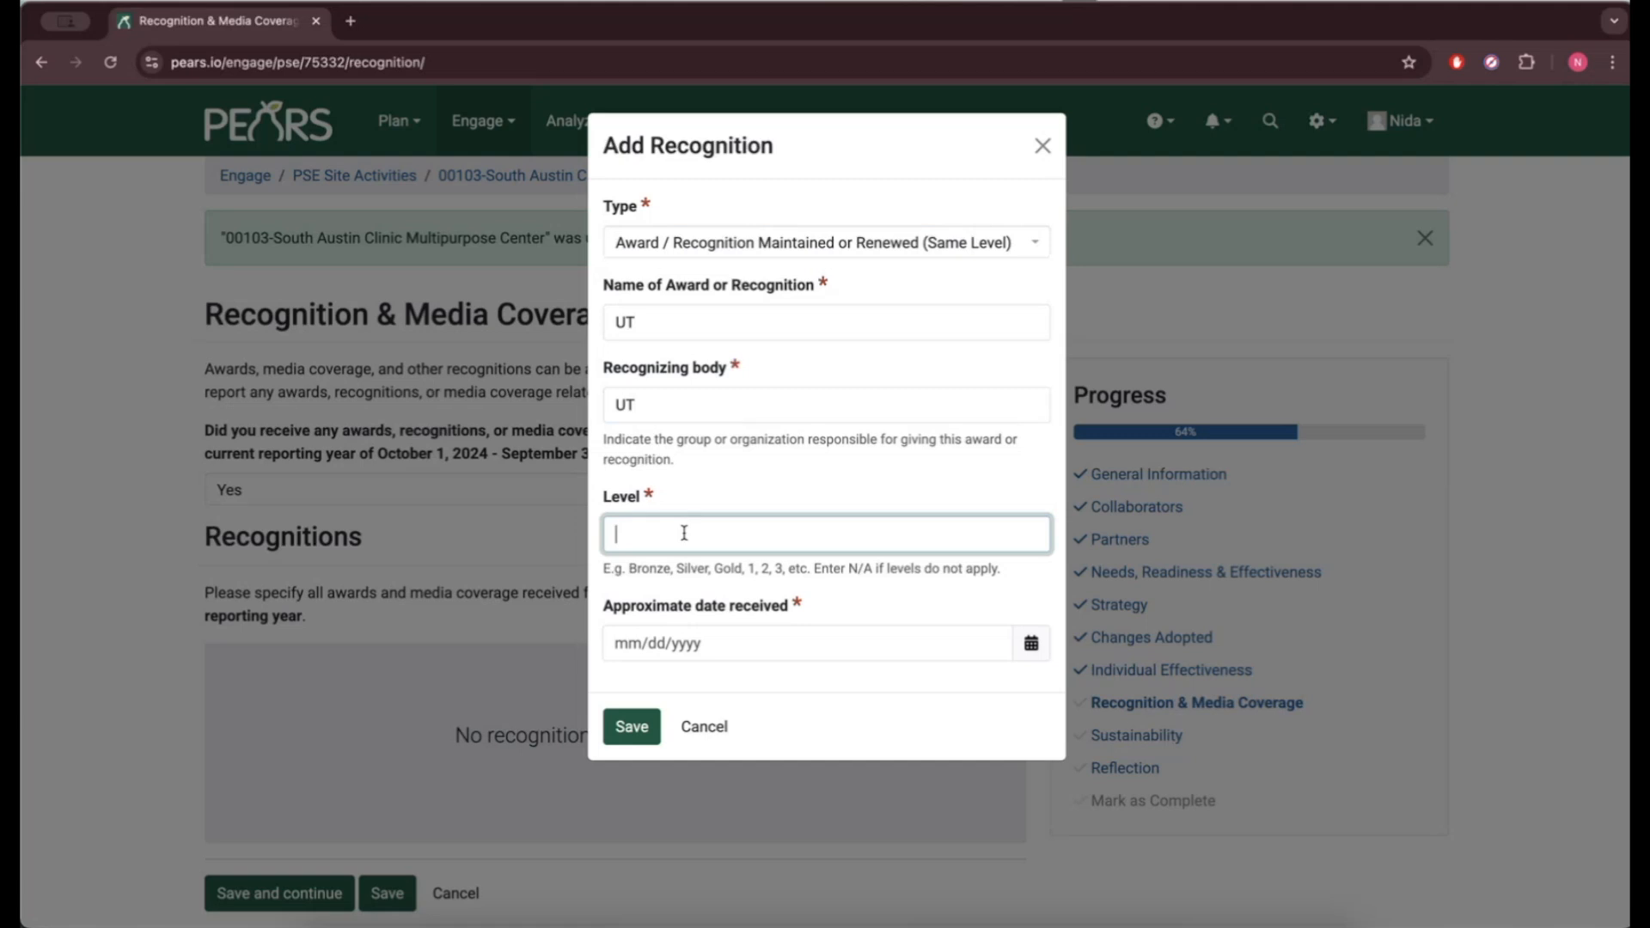
pyautogui.write('N/A')
pyautogui.click(708, 731)
# Save the Recognition & Media Coverage section, and answer Yes to efforts being taken to support sustainability of the PSE changes over time.
pyautogui.scroll(-2, 604, 763)
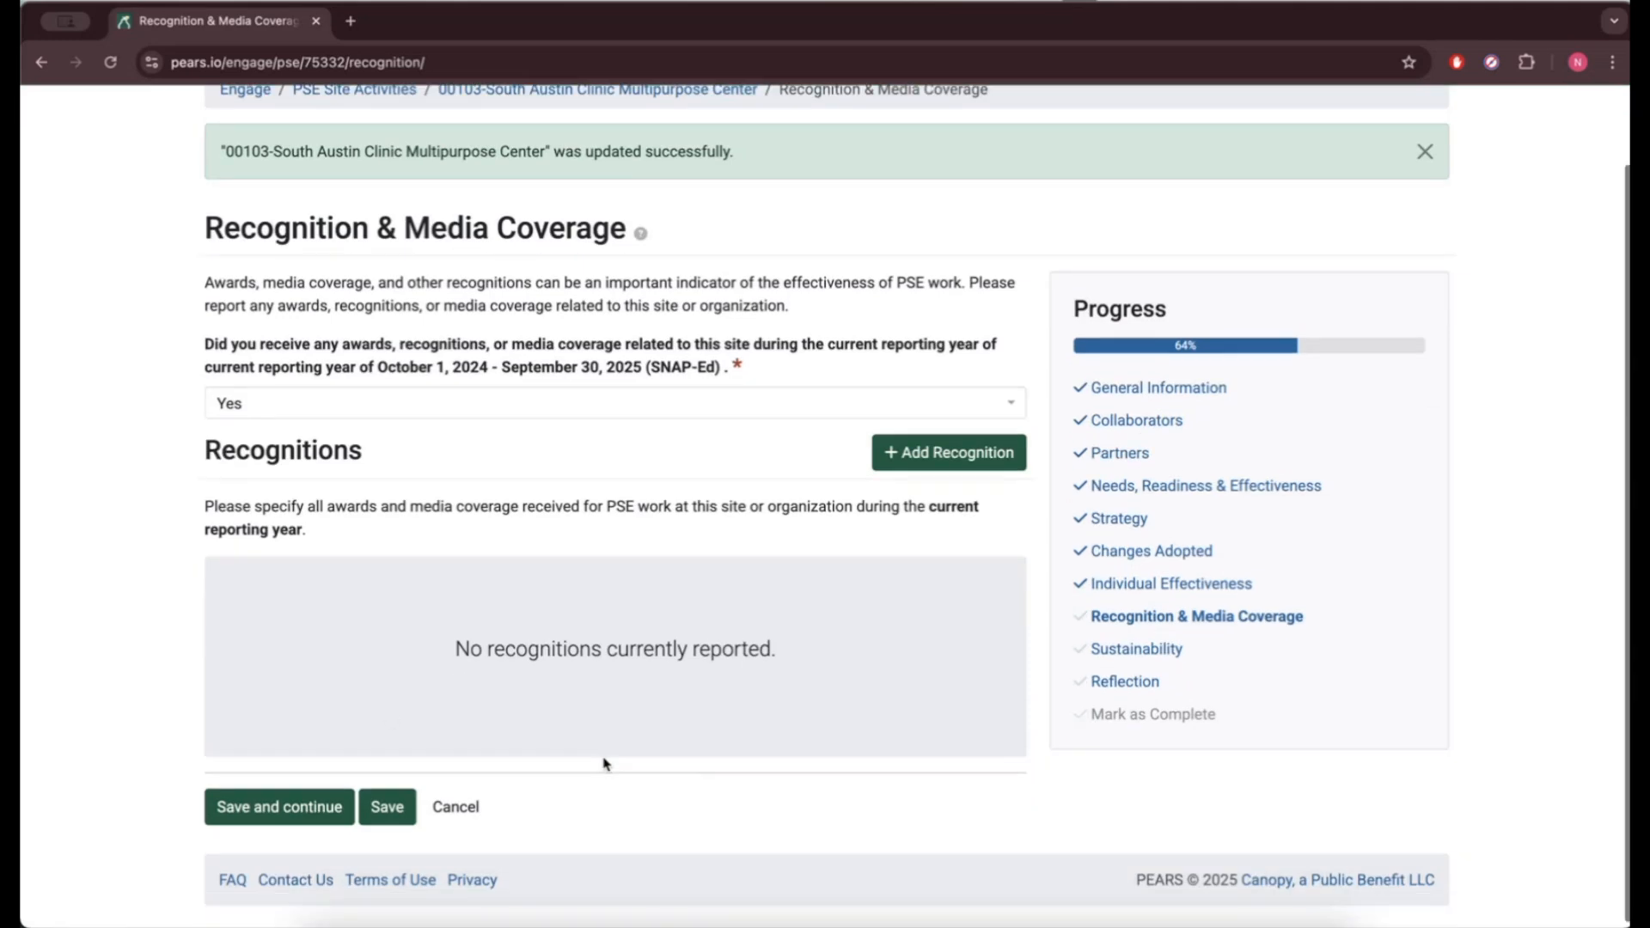
pyautogui.click(314, 806)
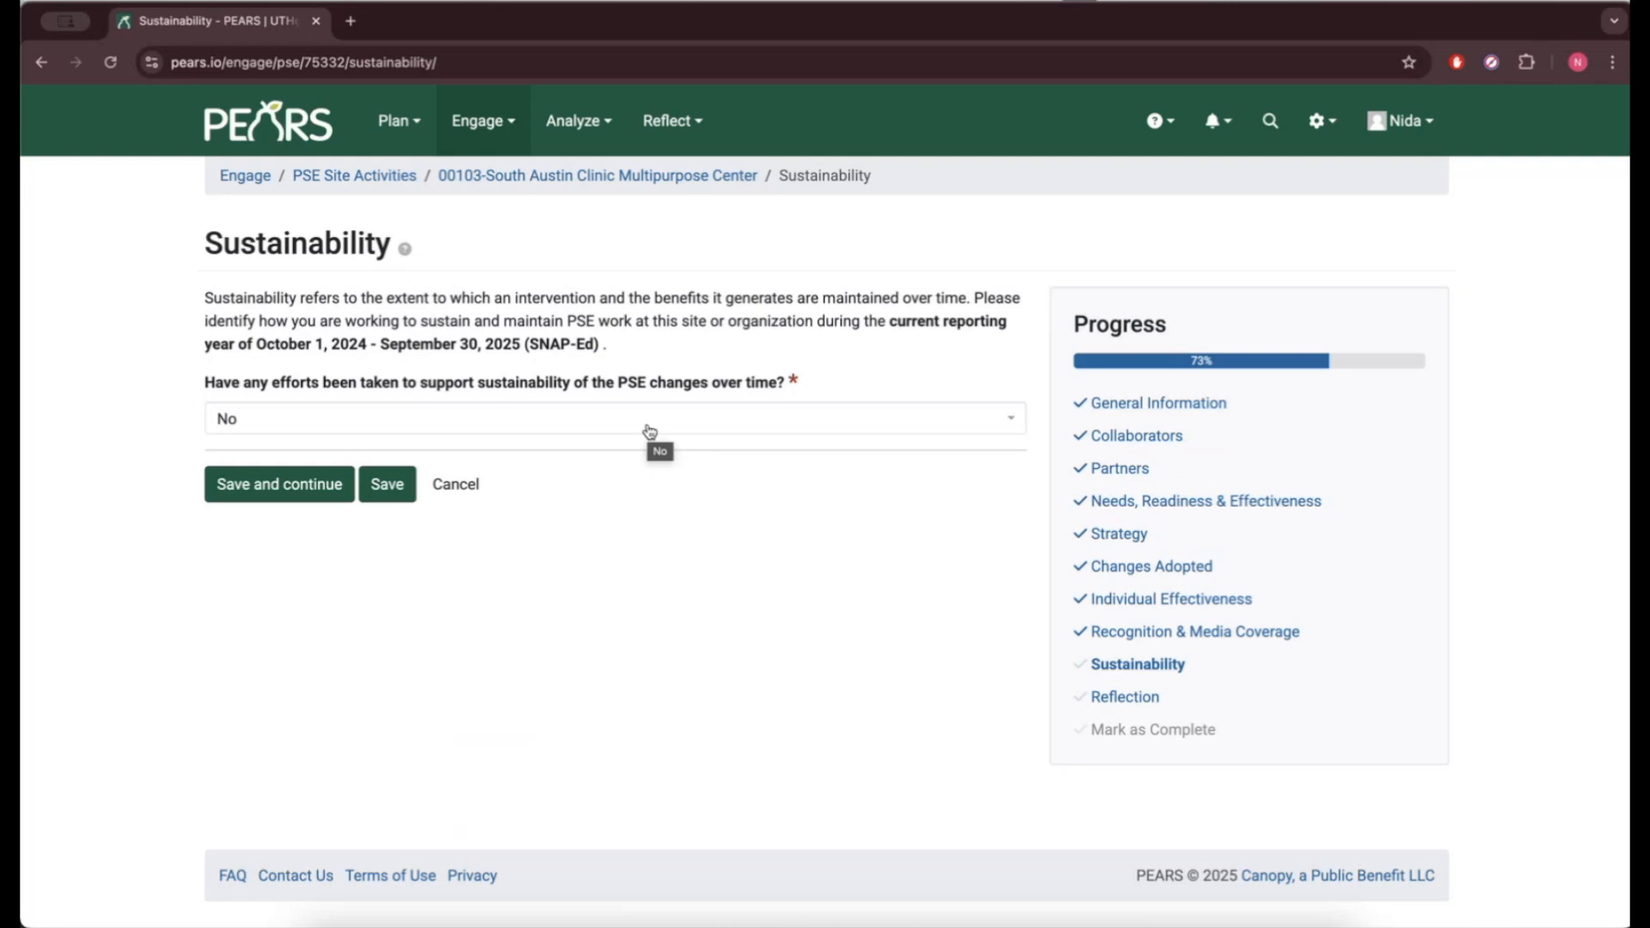
pyautogui.click(649, 430)
pyautogui.click(633, 495)
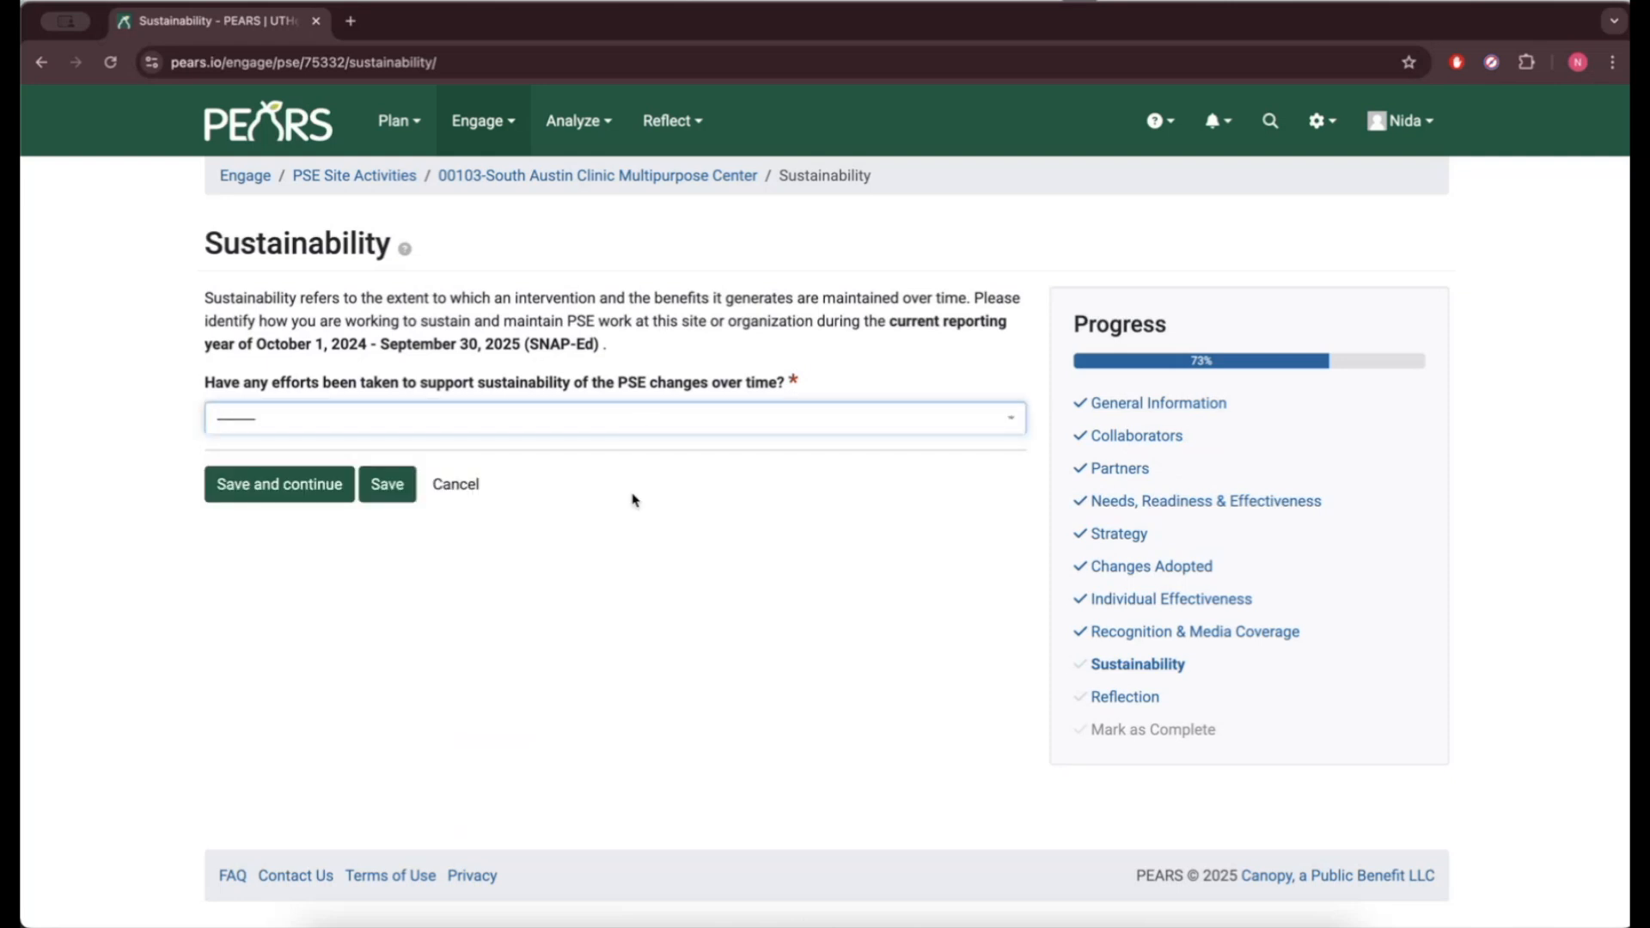
pyautogui.click(653, 429)
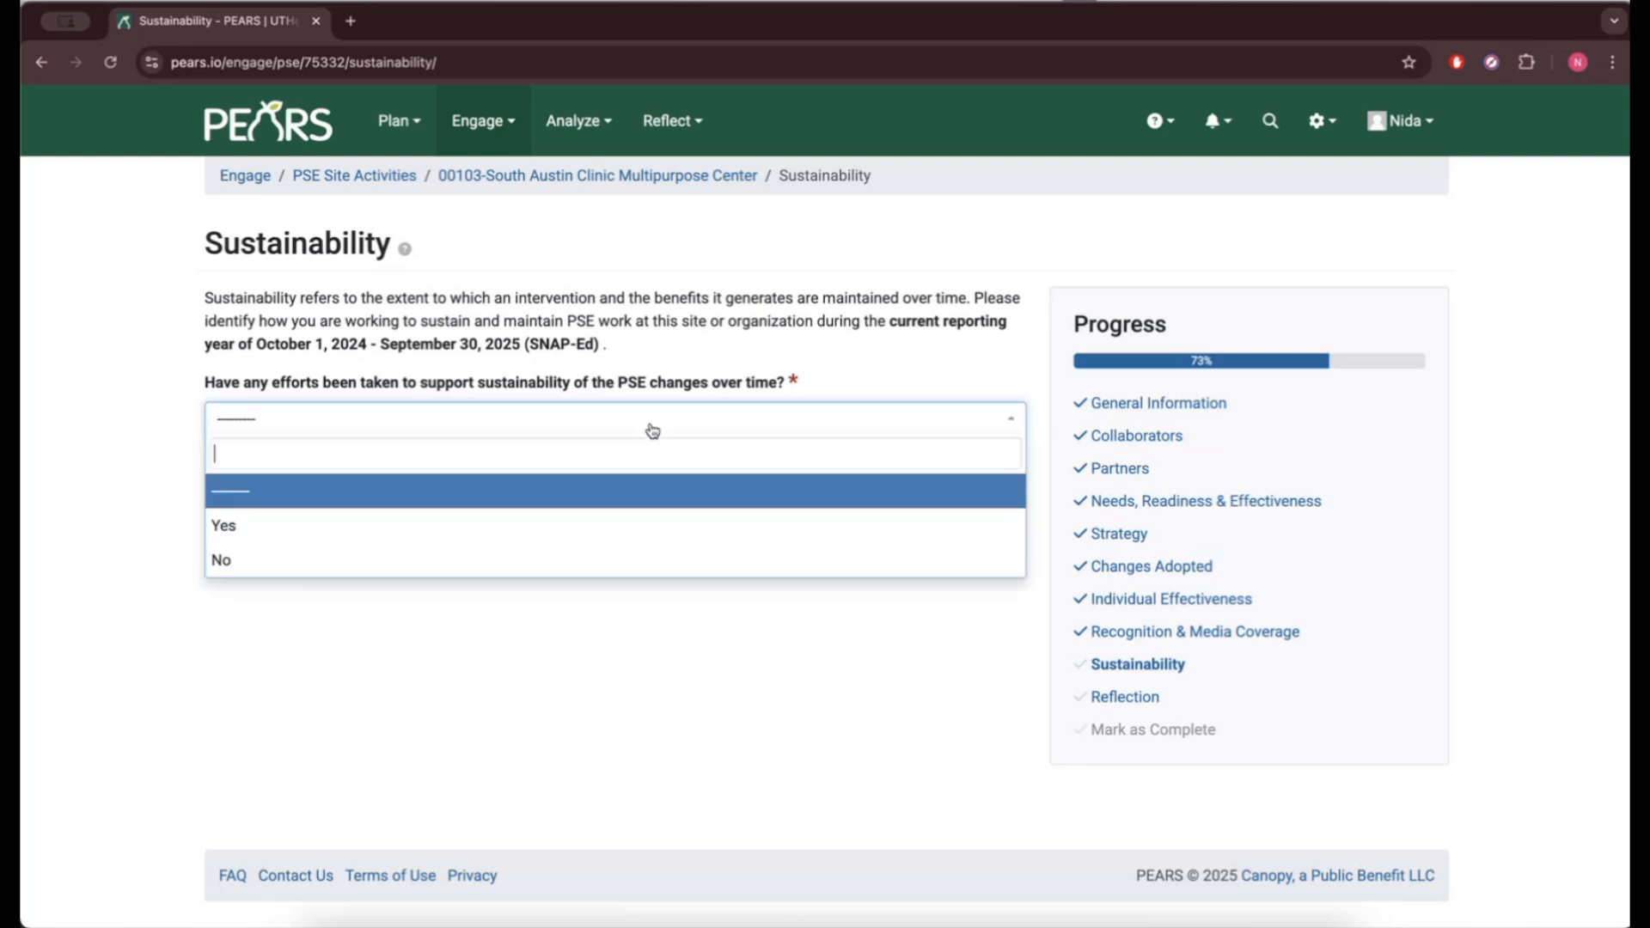
pyautogui.click(608, 561)
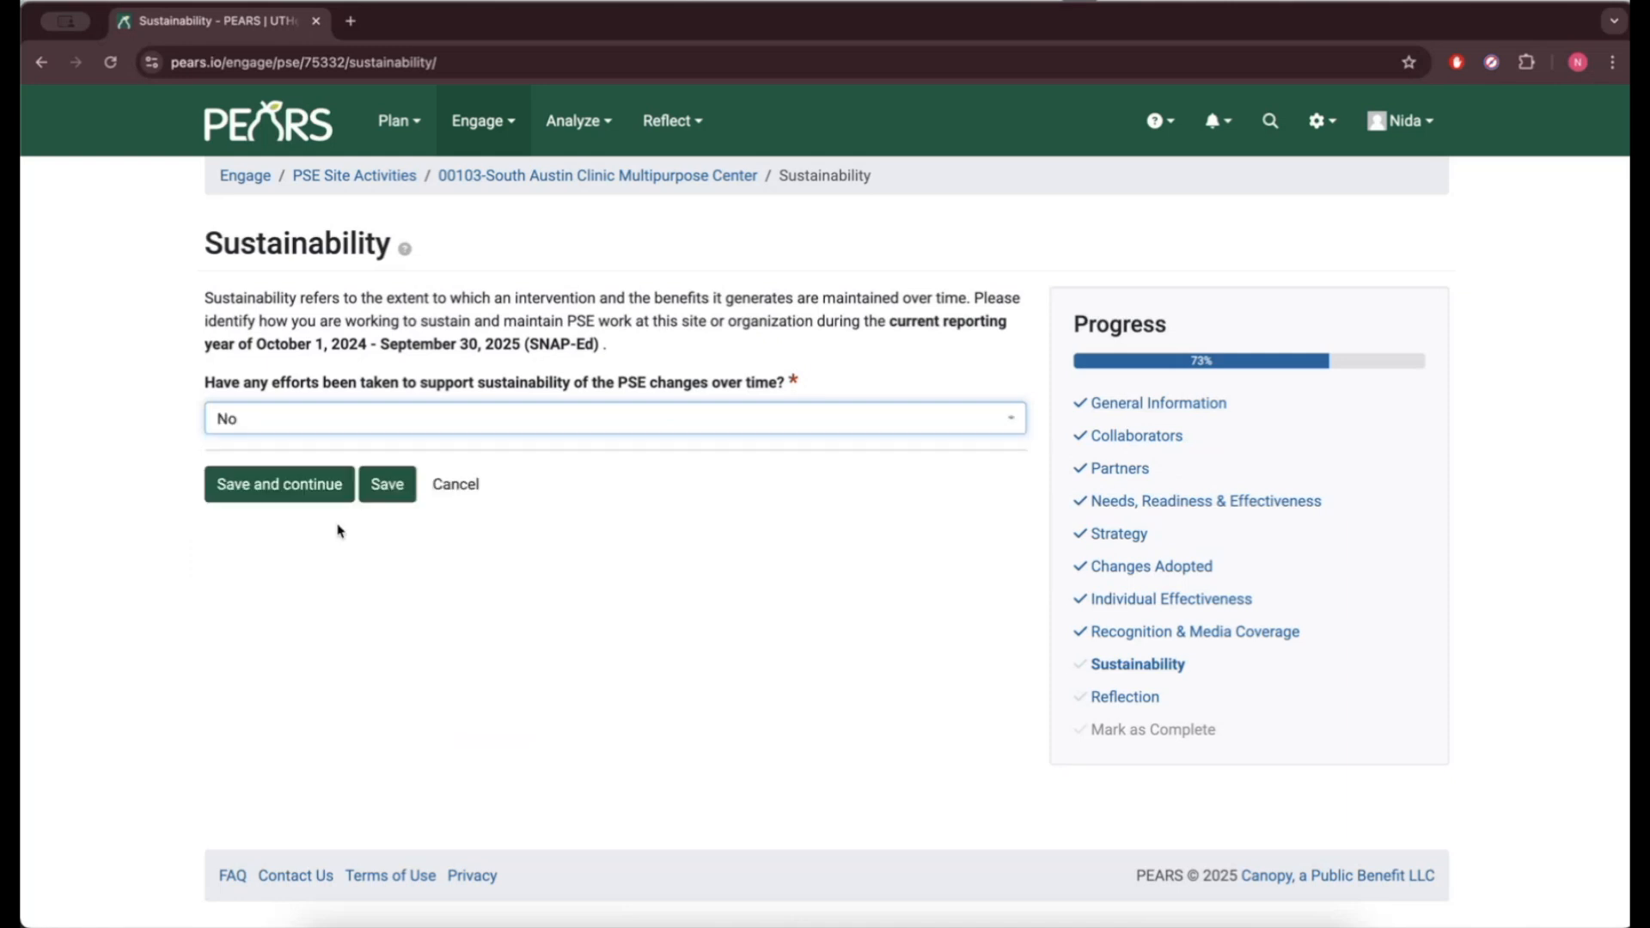
pyautogui.click(612, 421)
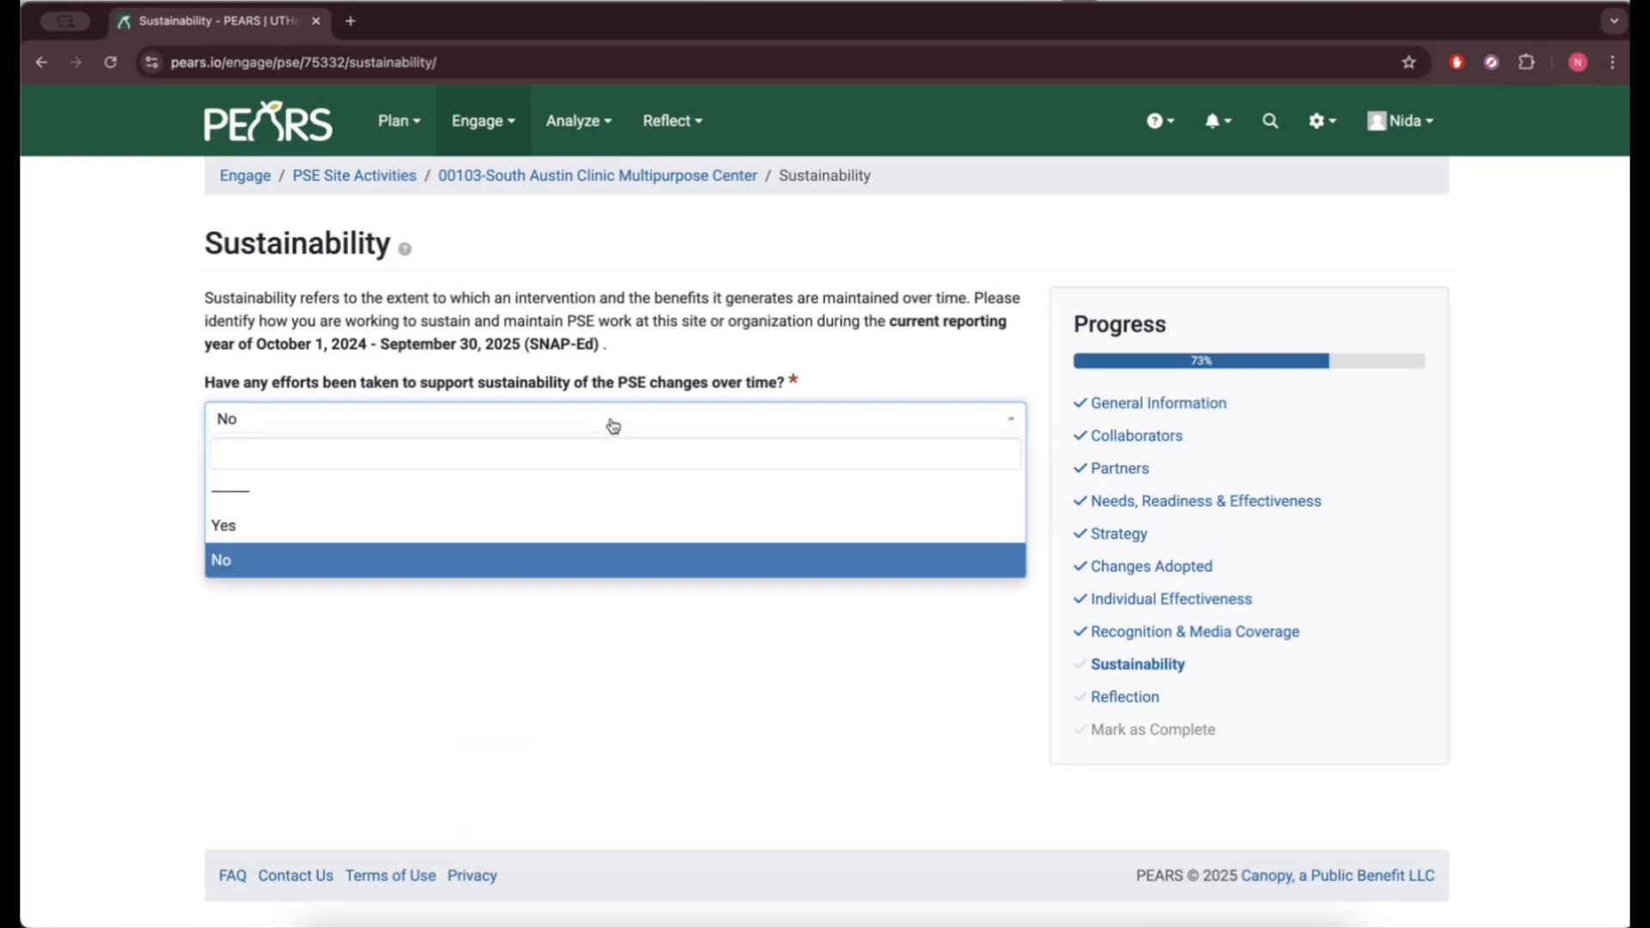
pyautogui.click(606, 541)
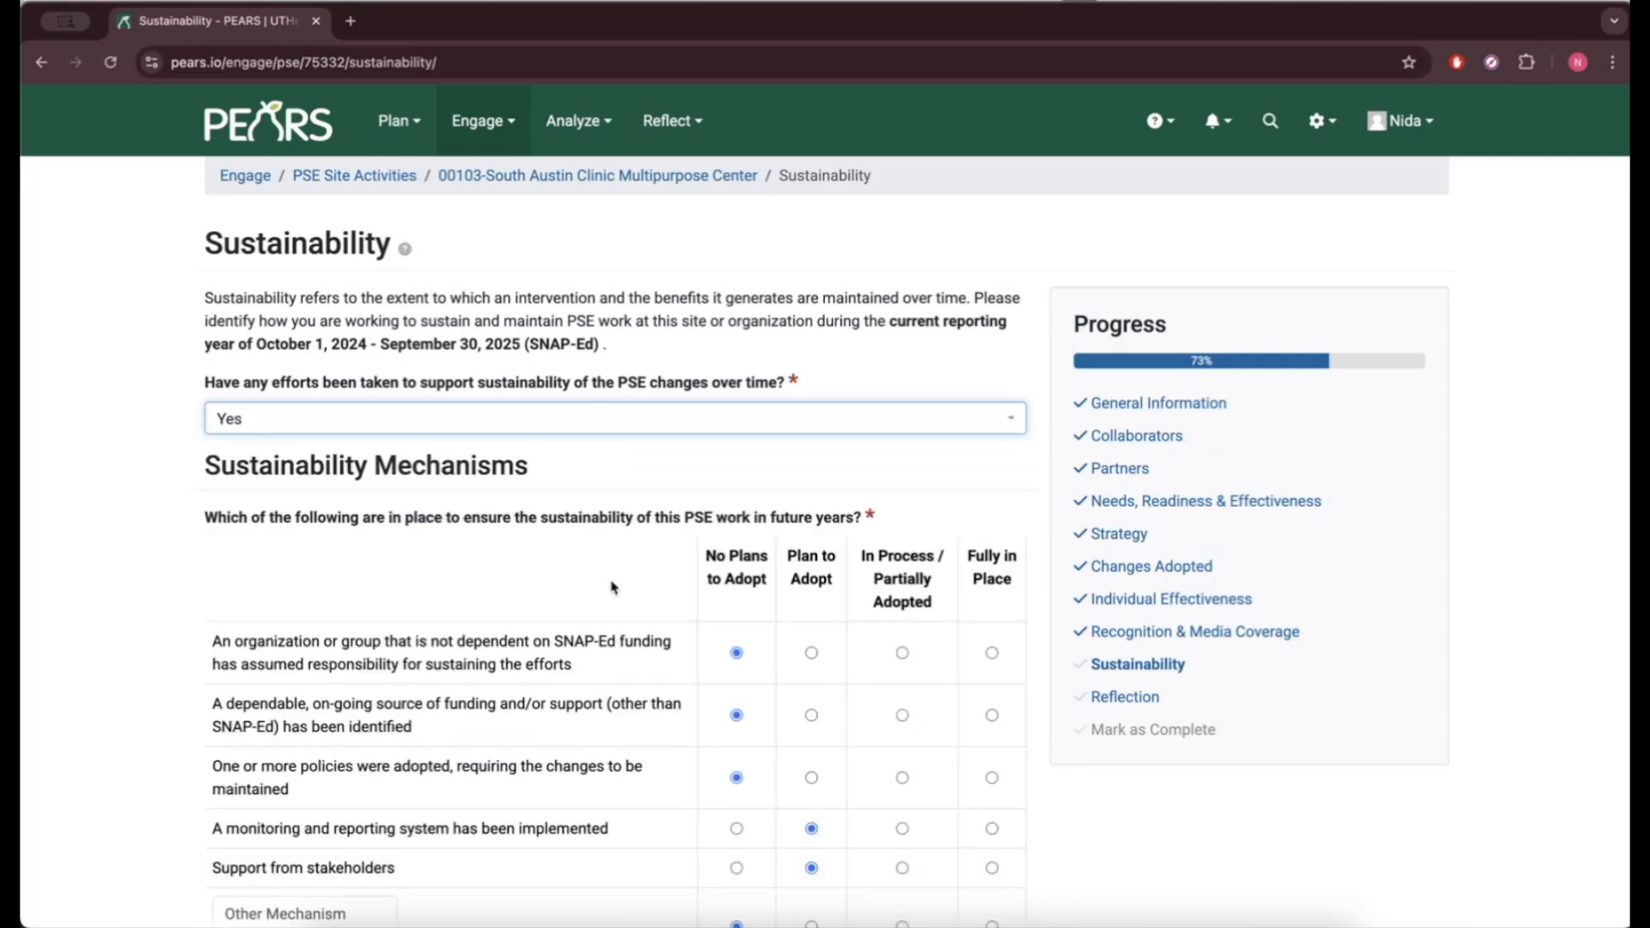
# Try No Plans to Adopt for the monitoring system and stakeholder support mechanisms, and return both to Plan to Adopt.
pyautogui.scroll(-3, 612, 586)
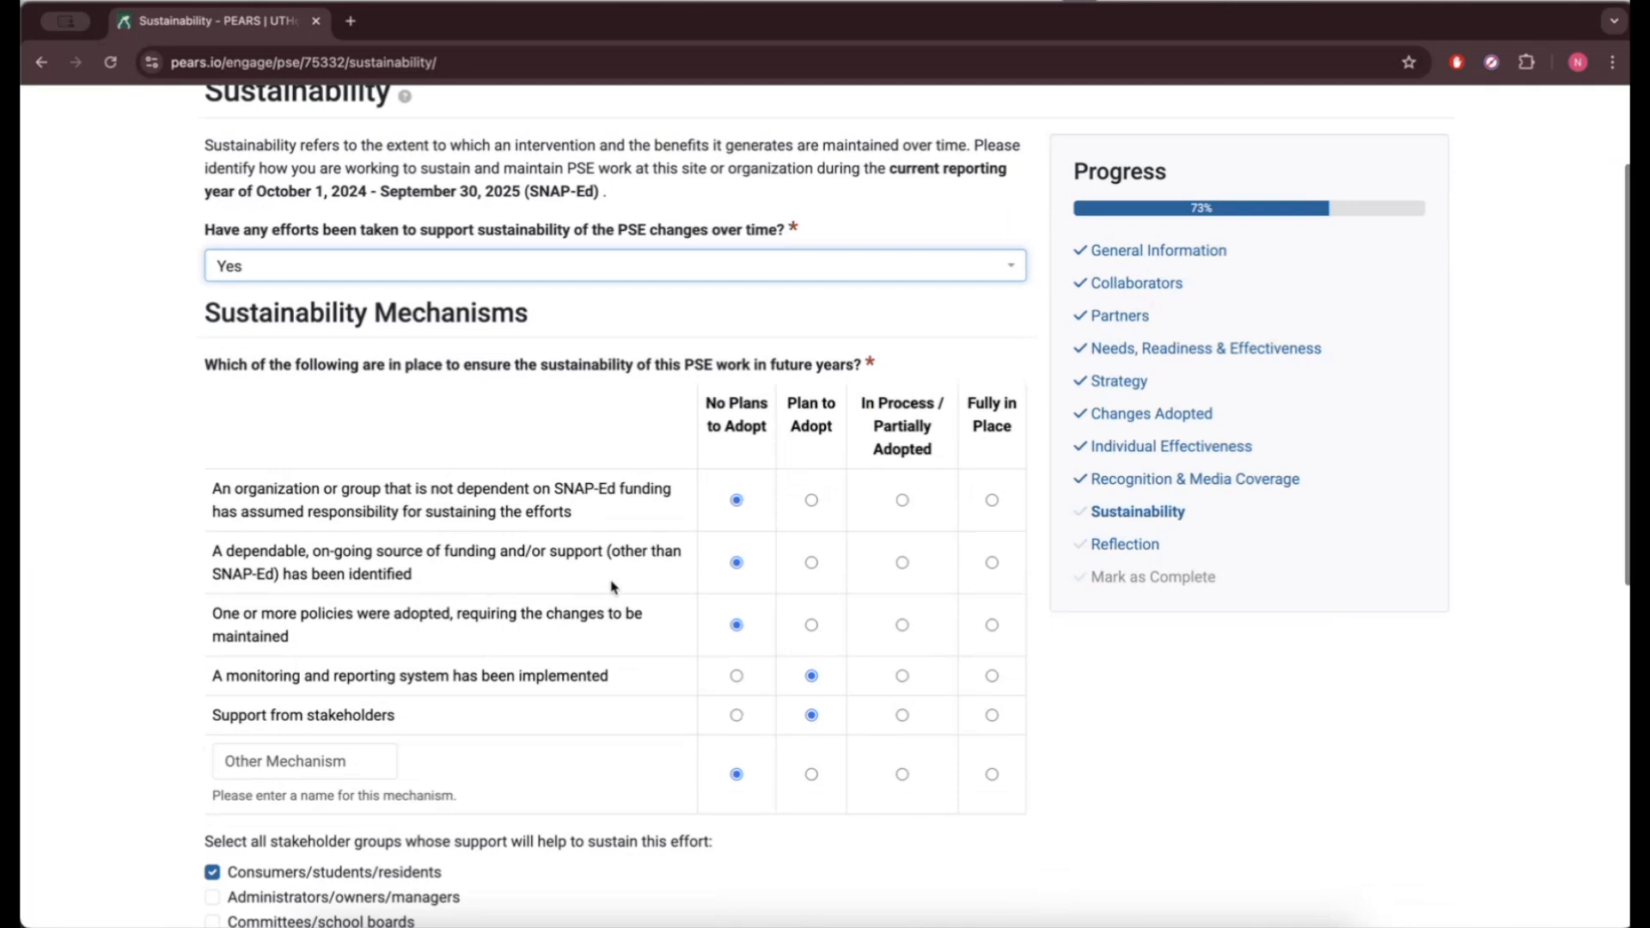
pyautogui.scroll(-1, 611, 587)
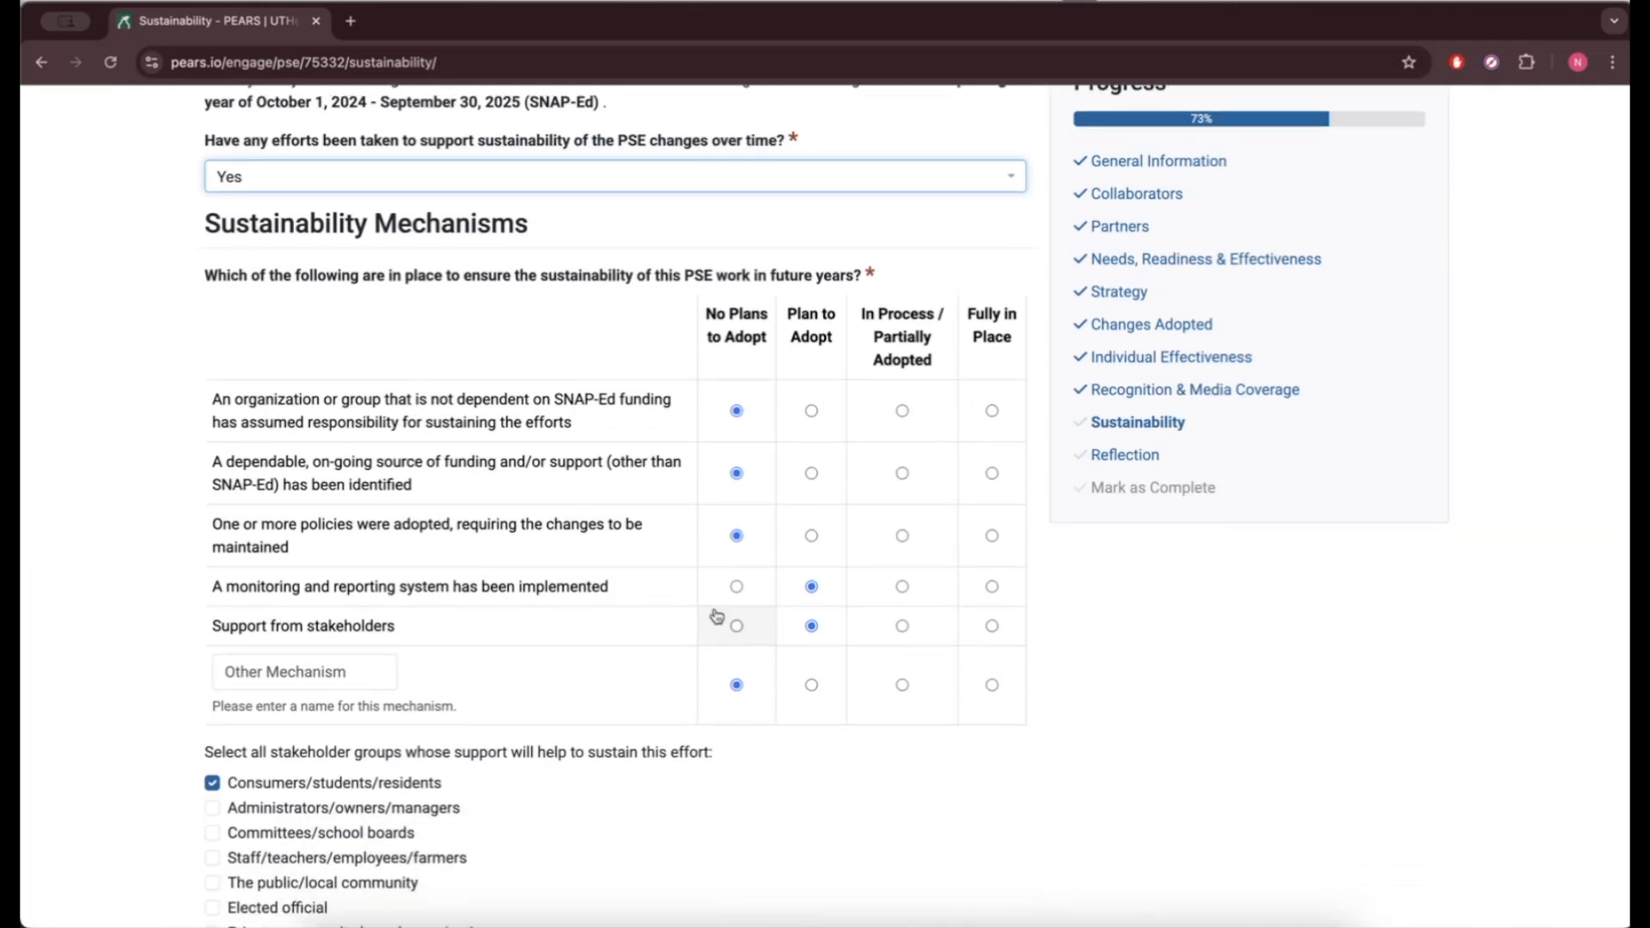
pyautogui.scroll(-3, 739, 591)
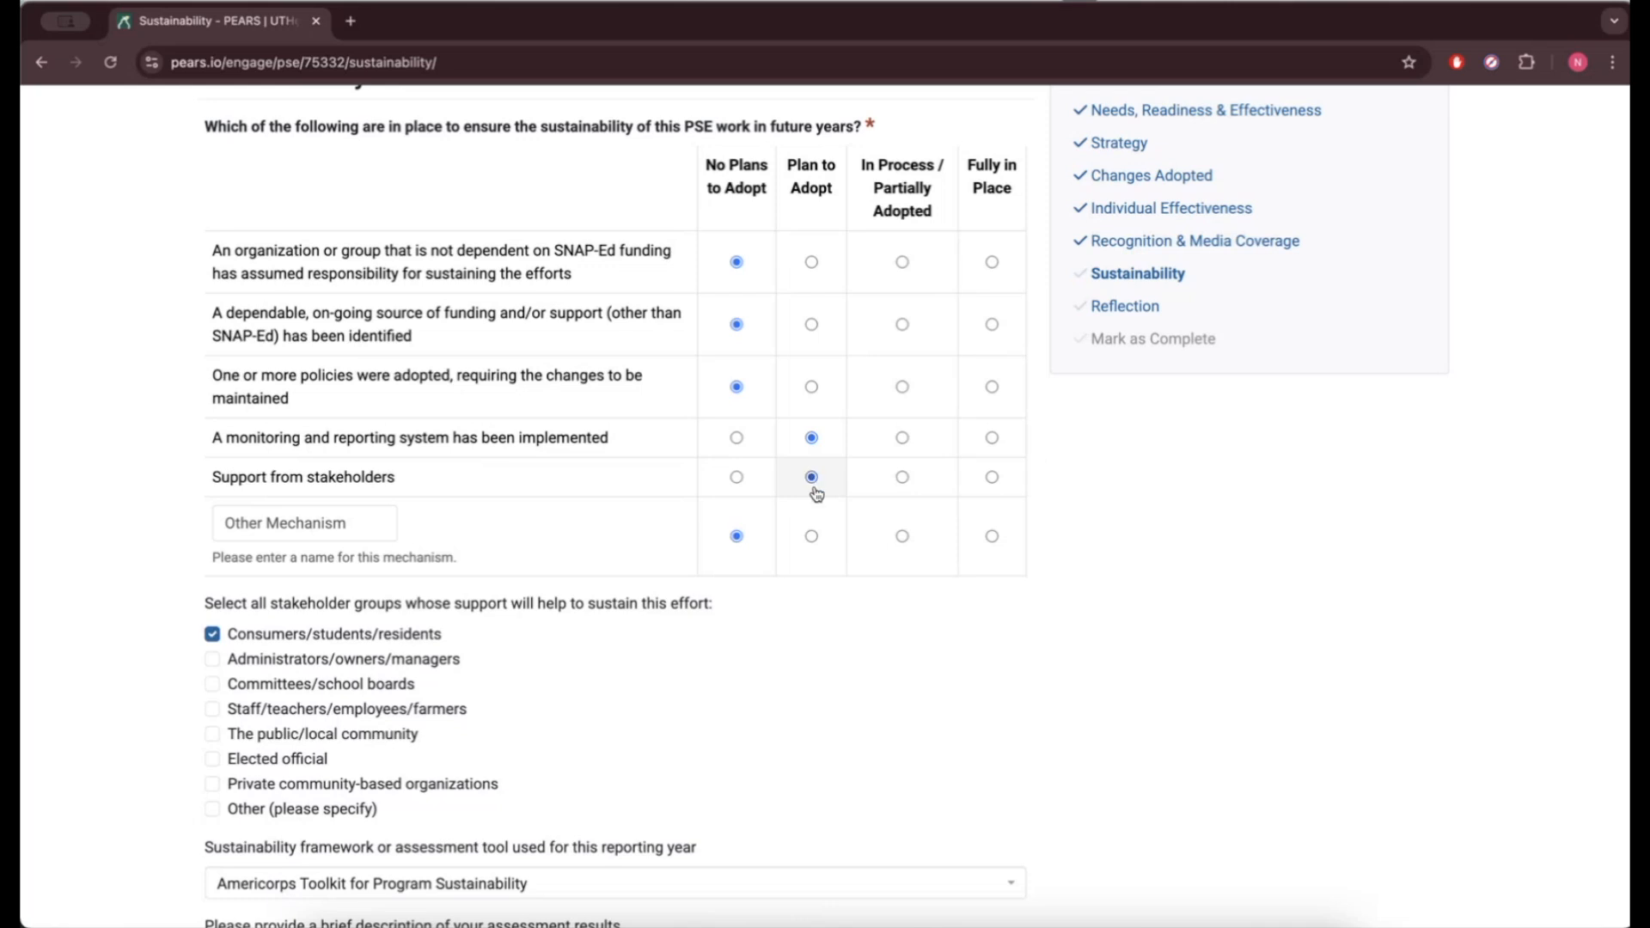
pyautogui.scroll(-2, 812, 477)
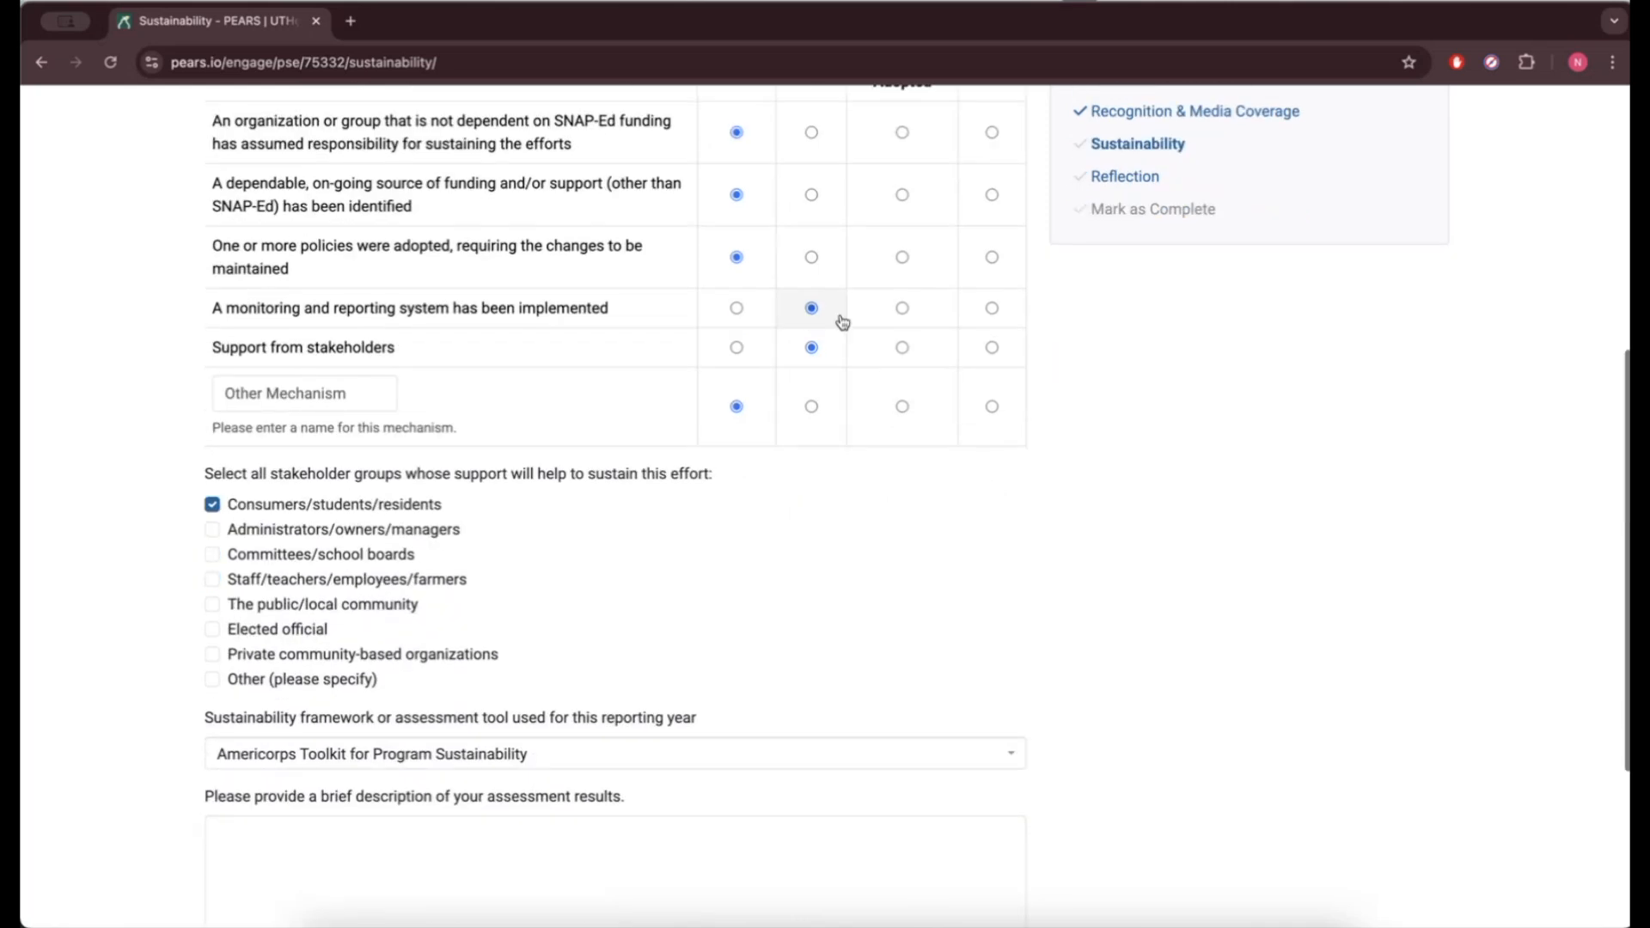
pyautogui.click(738, 309)
pyautogui.click(739, 347)
pyautogui.click(809, 311)
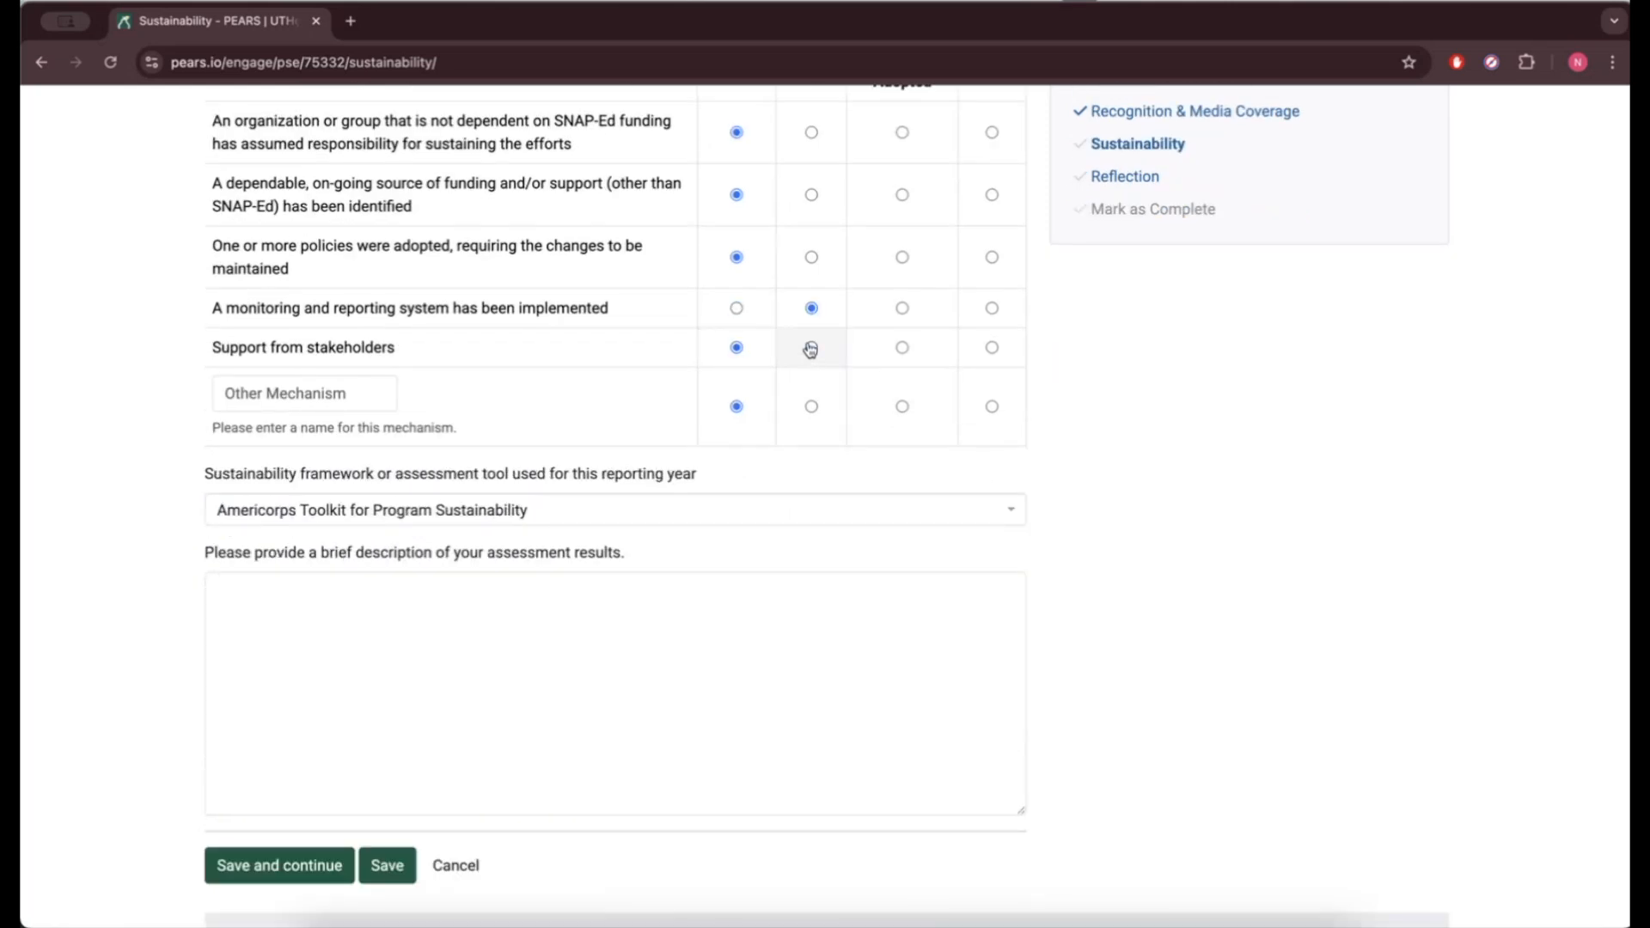
pyautogui.click(811, 348)
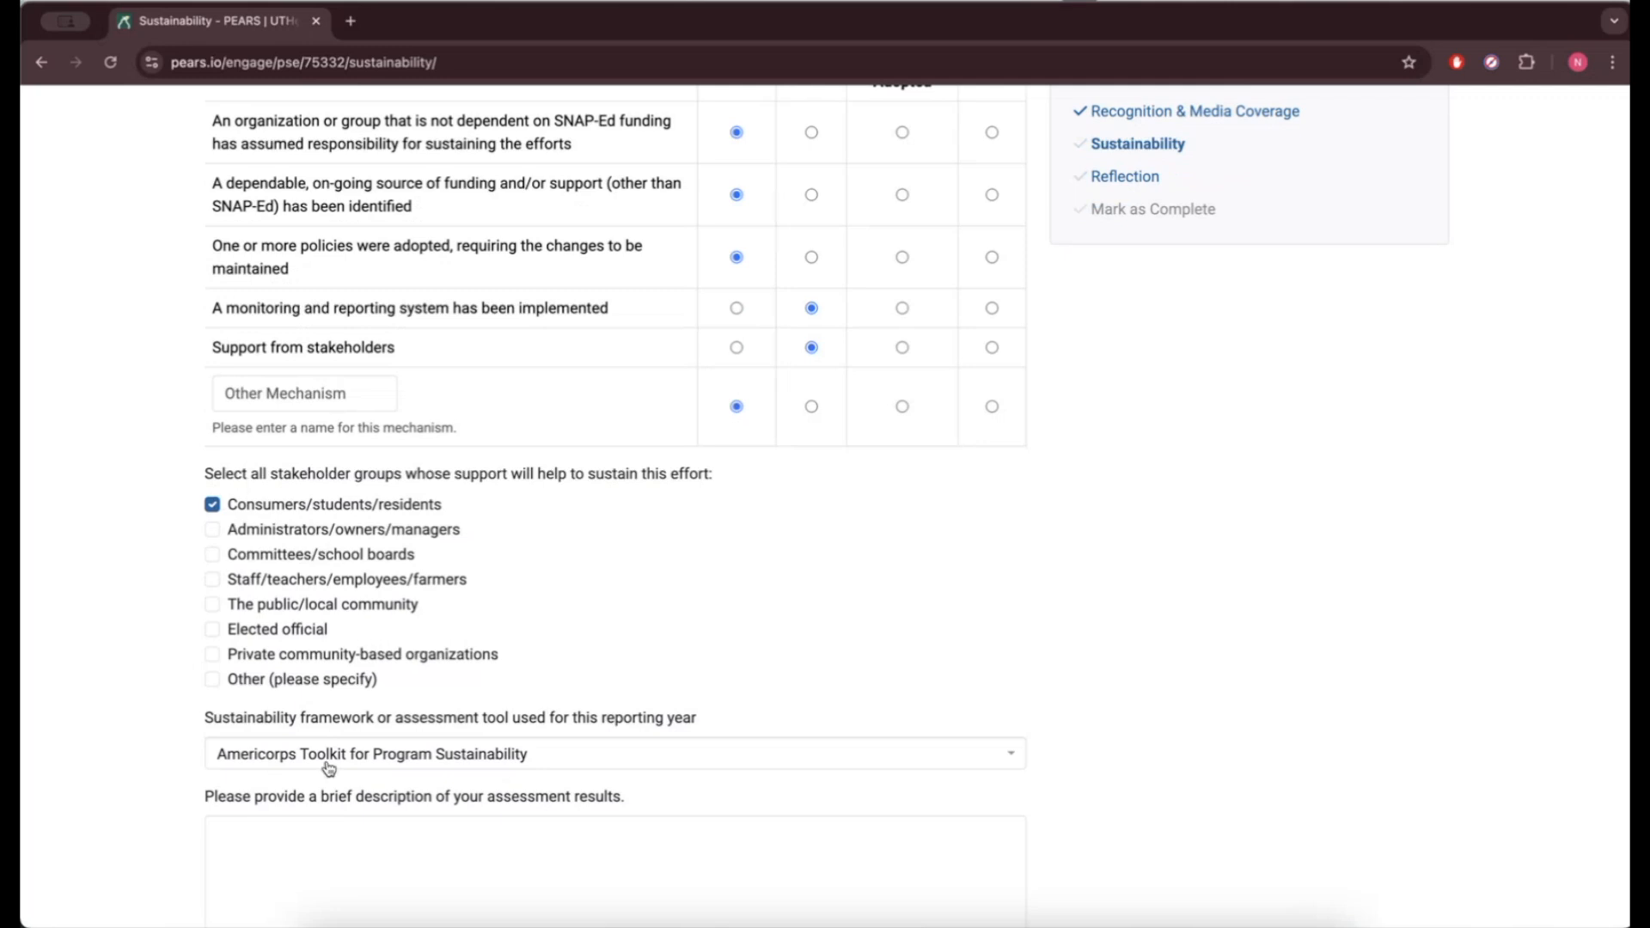
# Set the sustainability mechanism about adopted policies requiring the changes to be maintained to Plan to Adopt.
pyautogui.scroll(-3, 338, 796)
pyautogui.scroll(8, 338, 796)
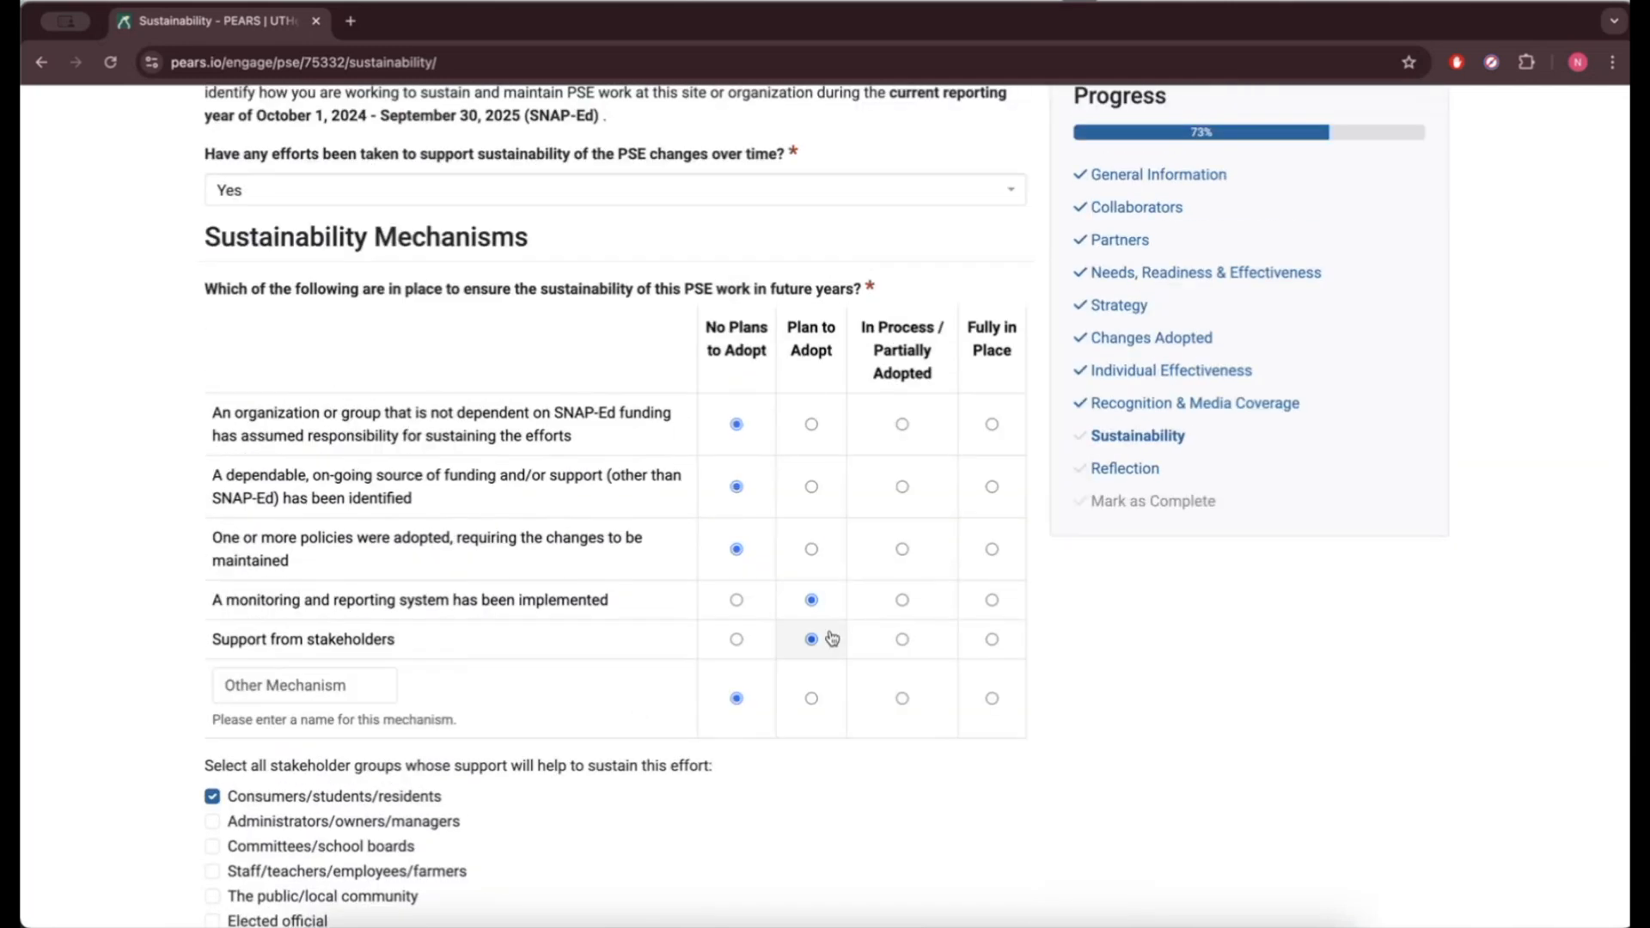
pyautogui.click(825, 560)
pyautogui.scroll(-3, 619, 792)
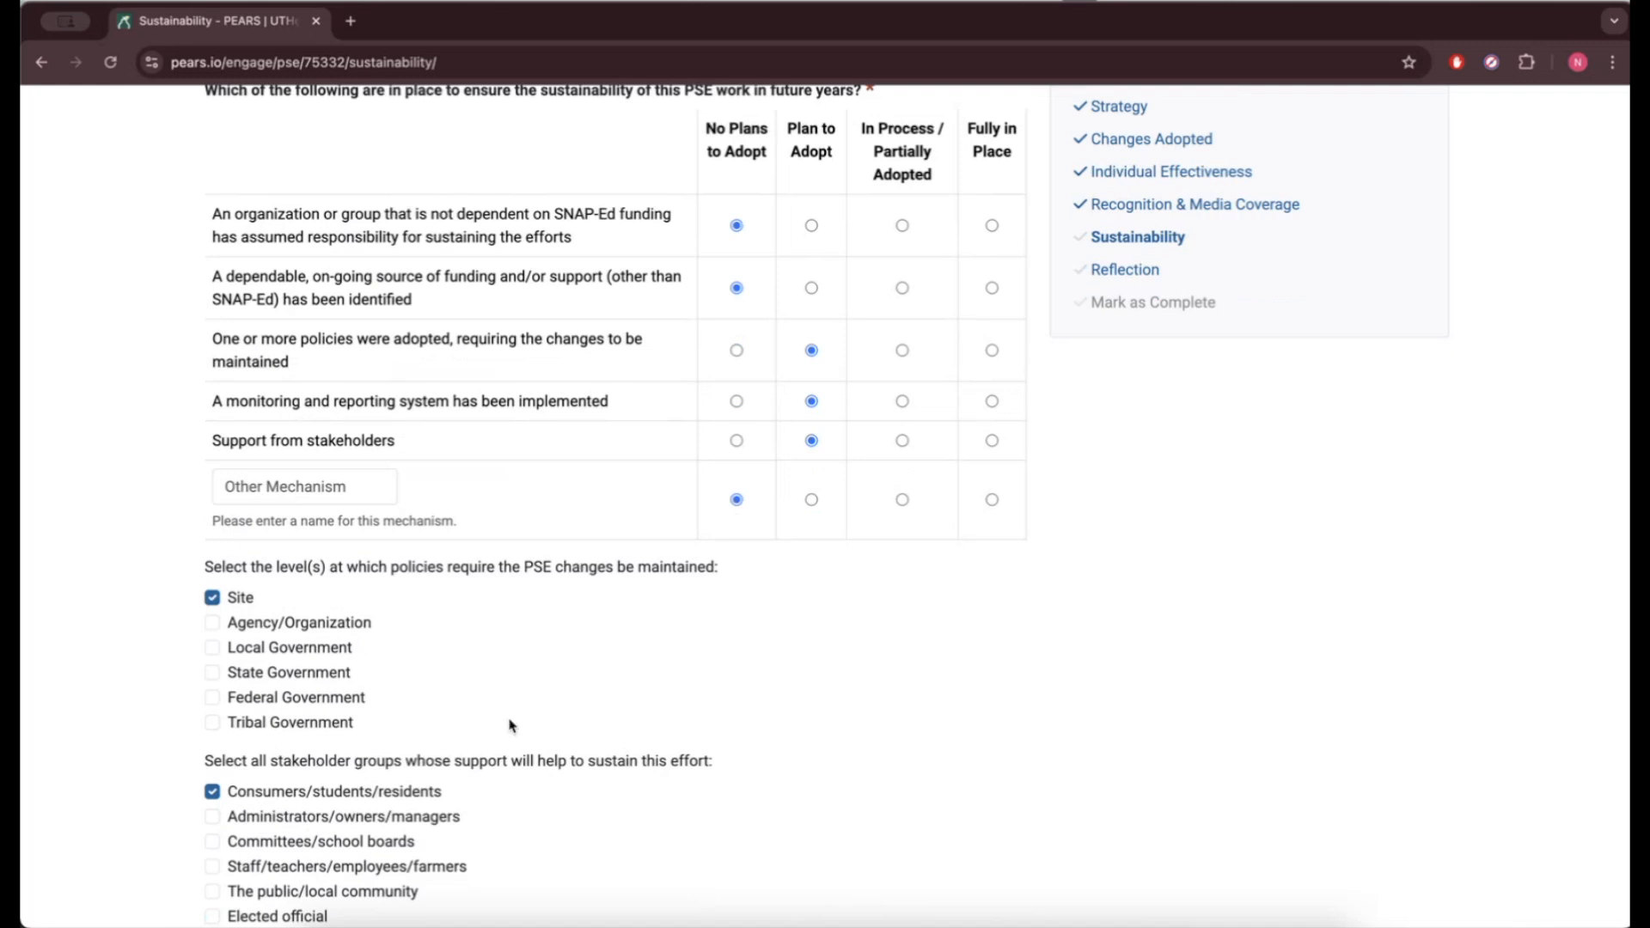
# Try No Plans to Adopt for the stakeholder support and adopted policies mechanisms, and return both to Plan to Adopt.
pyautogui.click(736, 440)
pyautogui.click(811, 440)
pyautogui.click(734, 352)
pyautogui.click(811, 351)
# Save the Sustainability section without a description of assessment results and continue to Reflection.
pyautogui.scroll(-3, 579, 624)
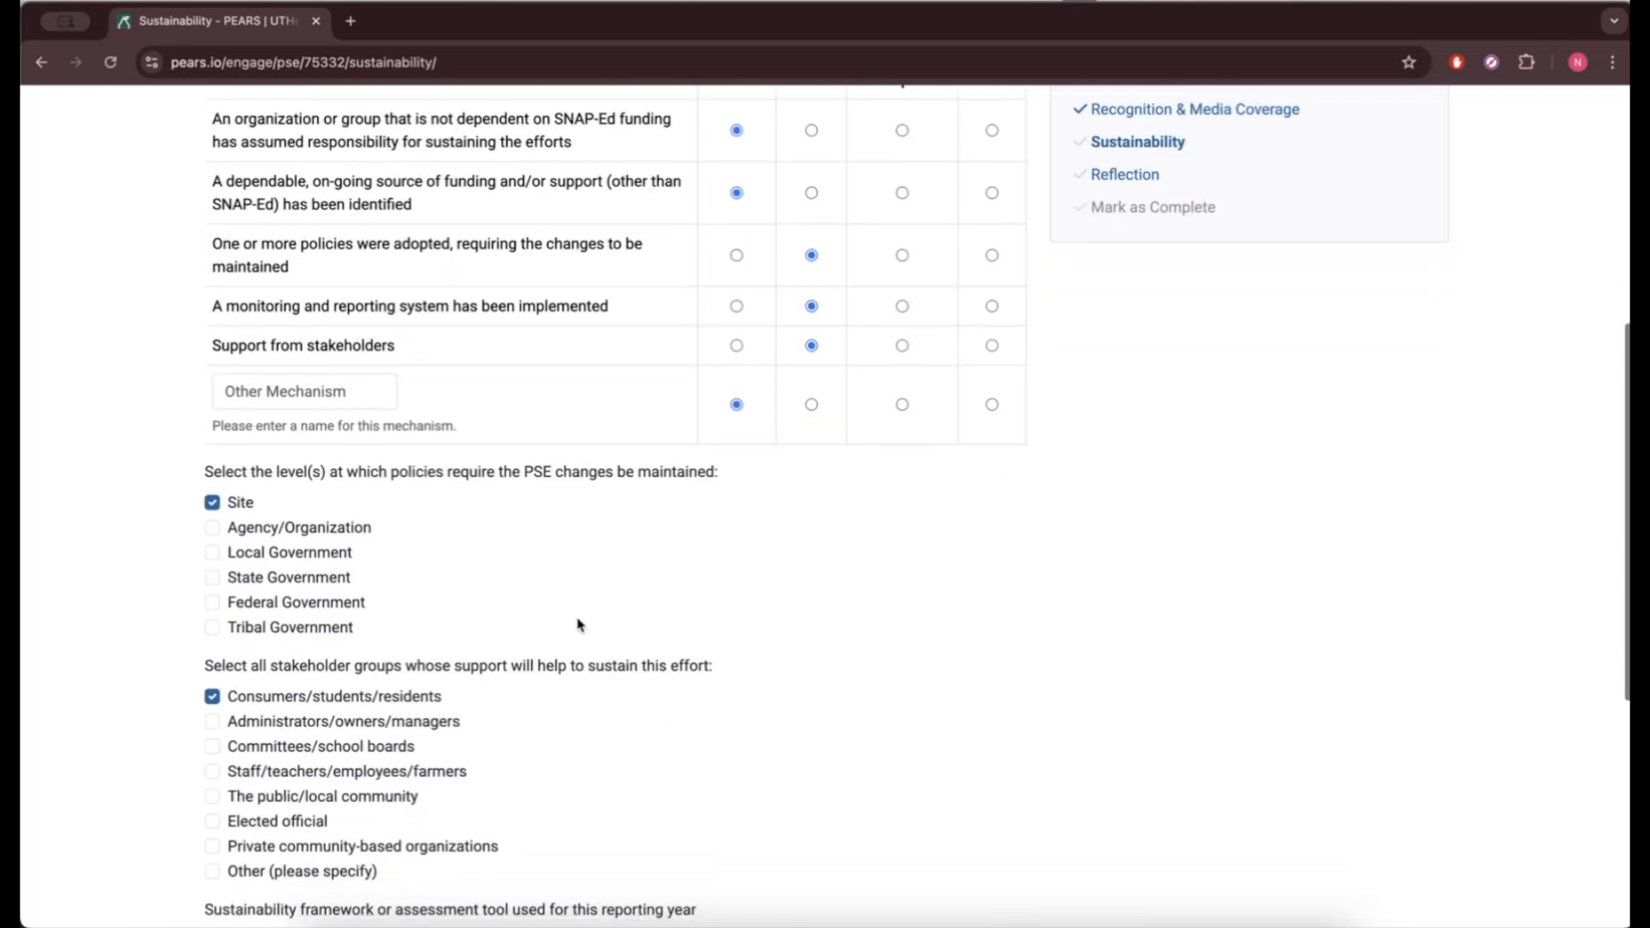
pyautogui.scroll(-5, 579, 625)
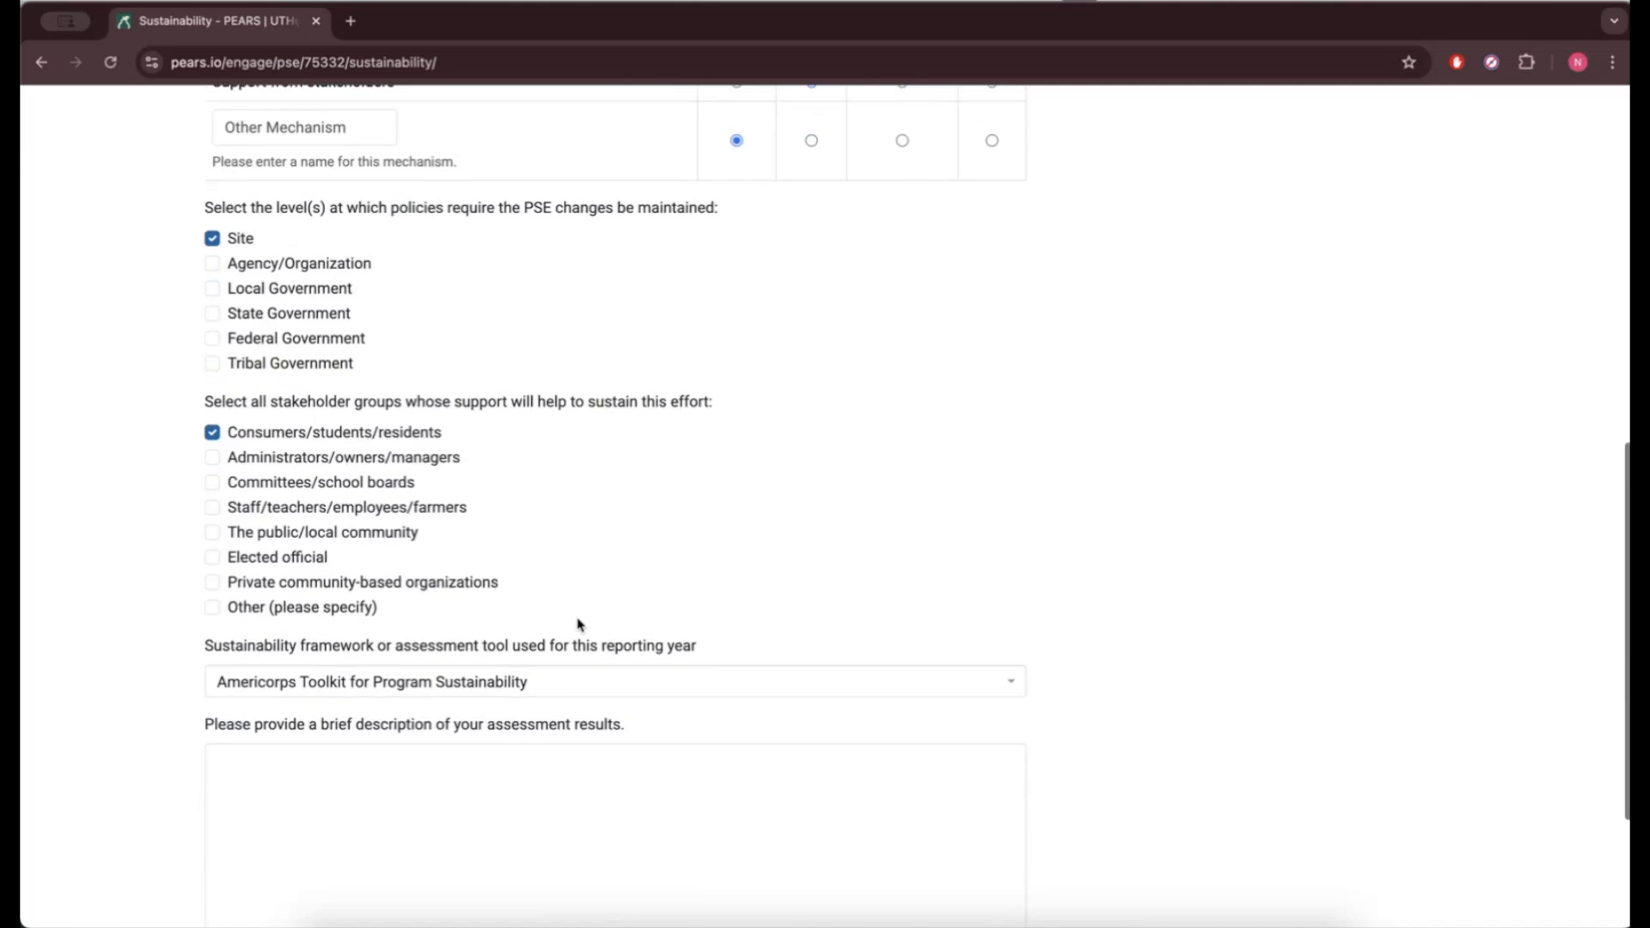
pyautogui.scroll(-5, 579, 625)
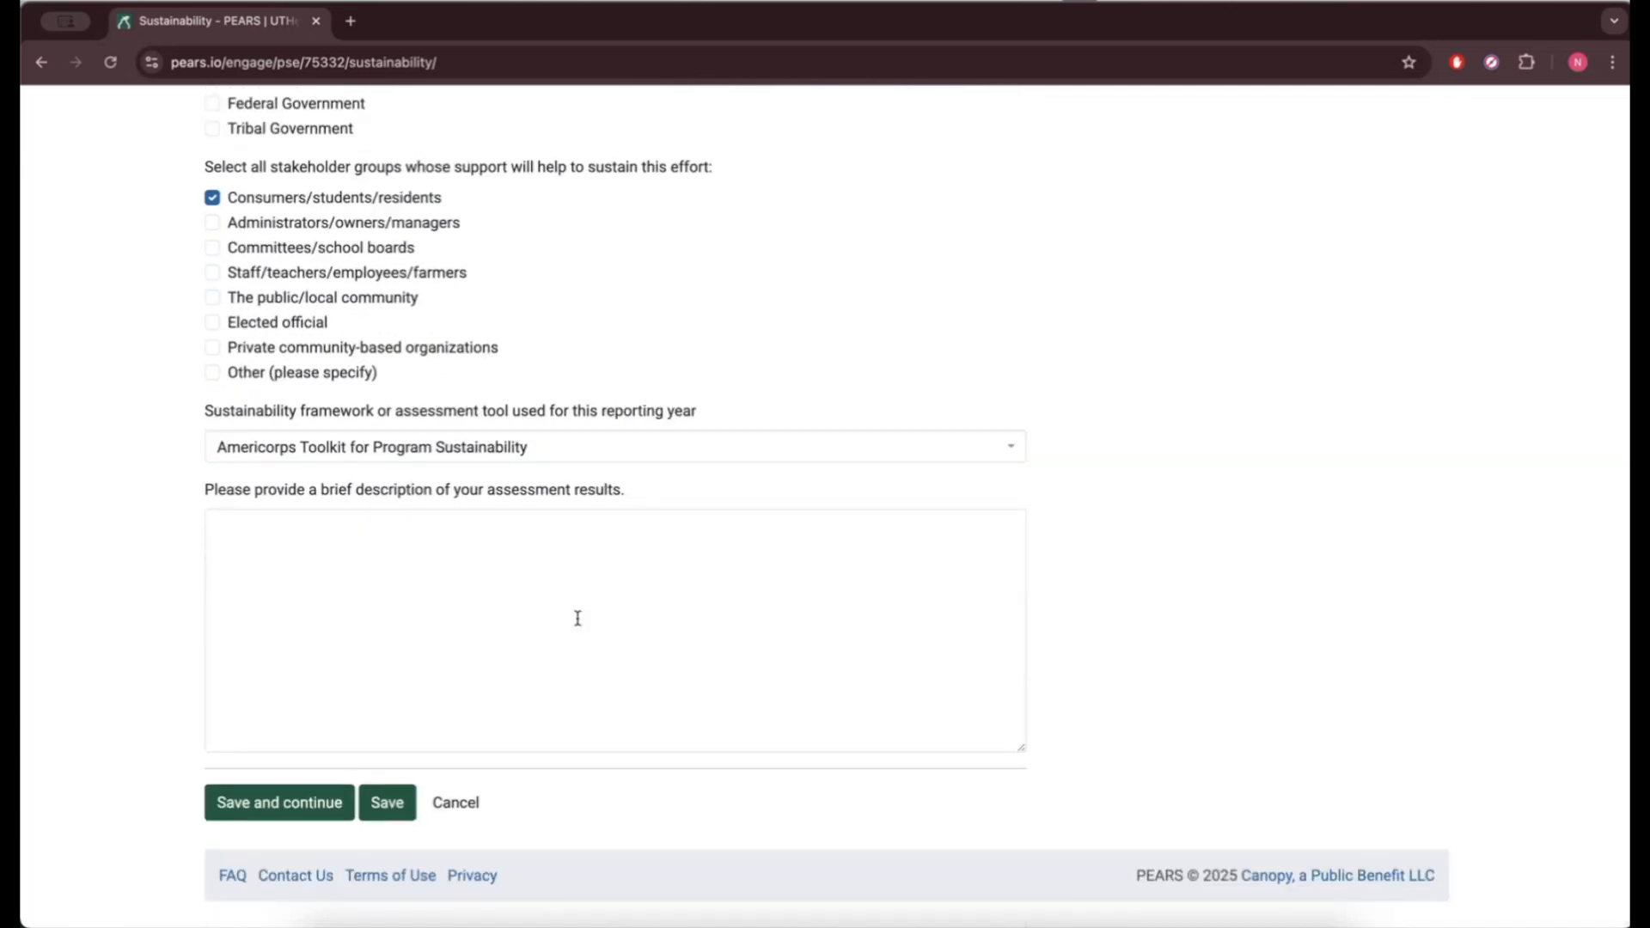
pyautogui.click(292, 815)
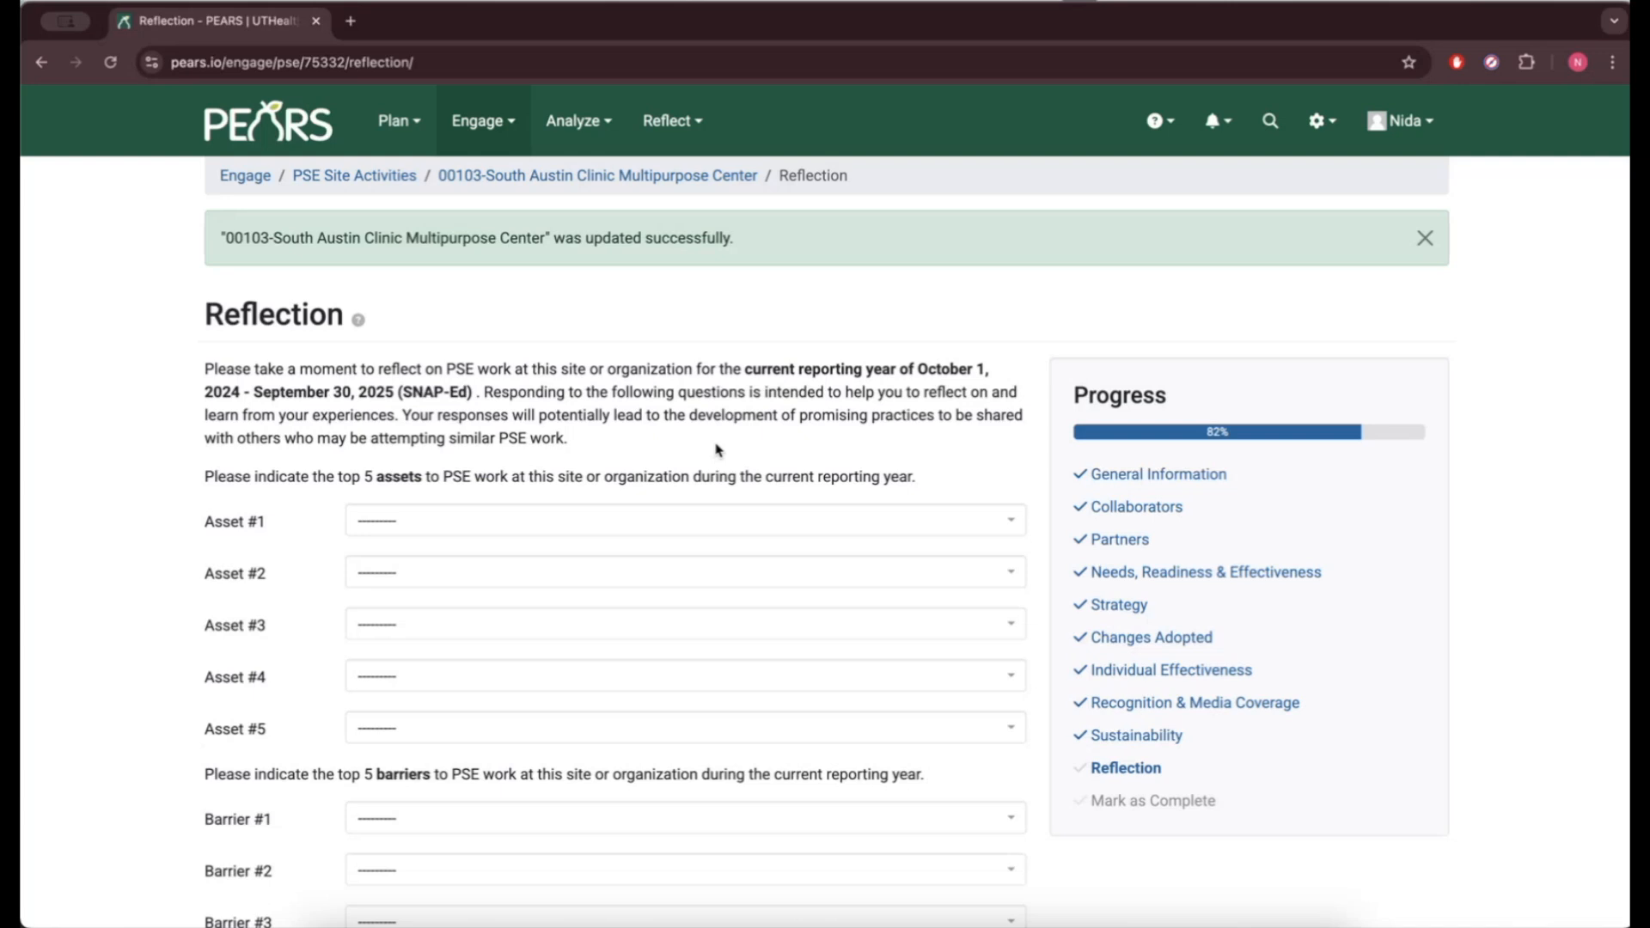
# Review the Reflection questions, leave the assets, barriers and comment fields blank, and save the section to continue to Mark as Complete.
pyautogui.scroll(-3, 718, 449)
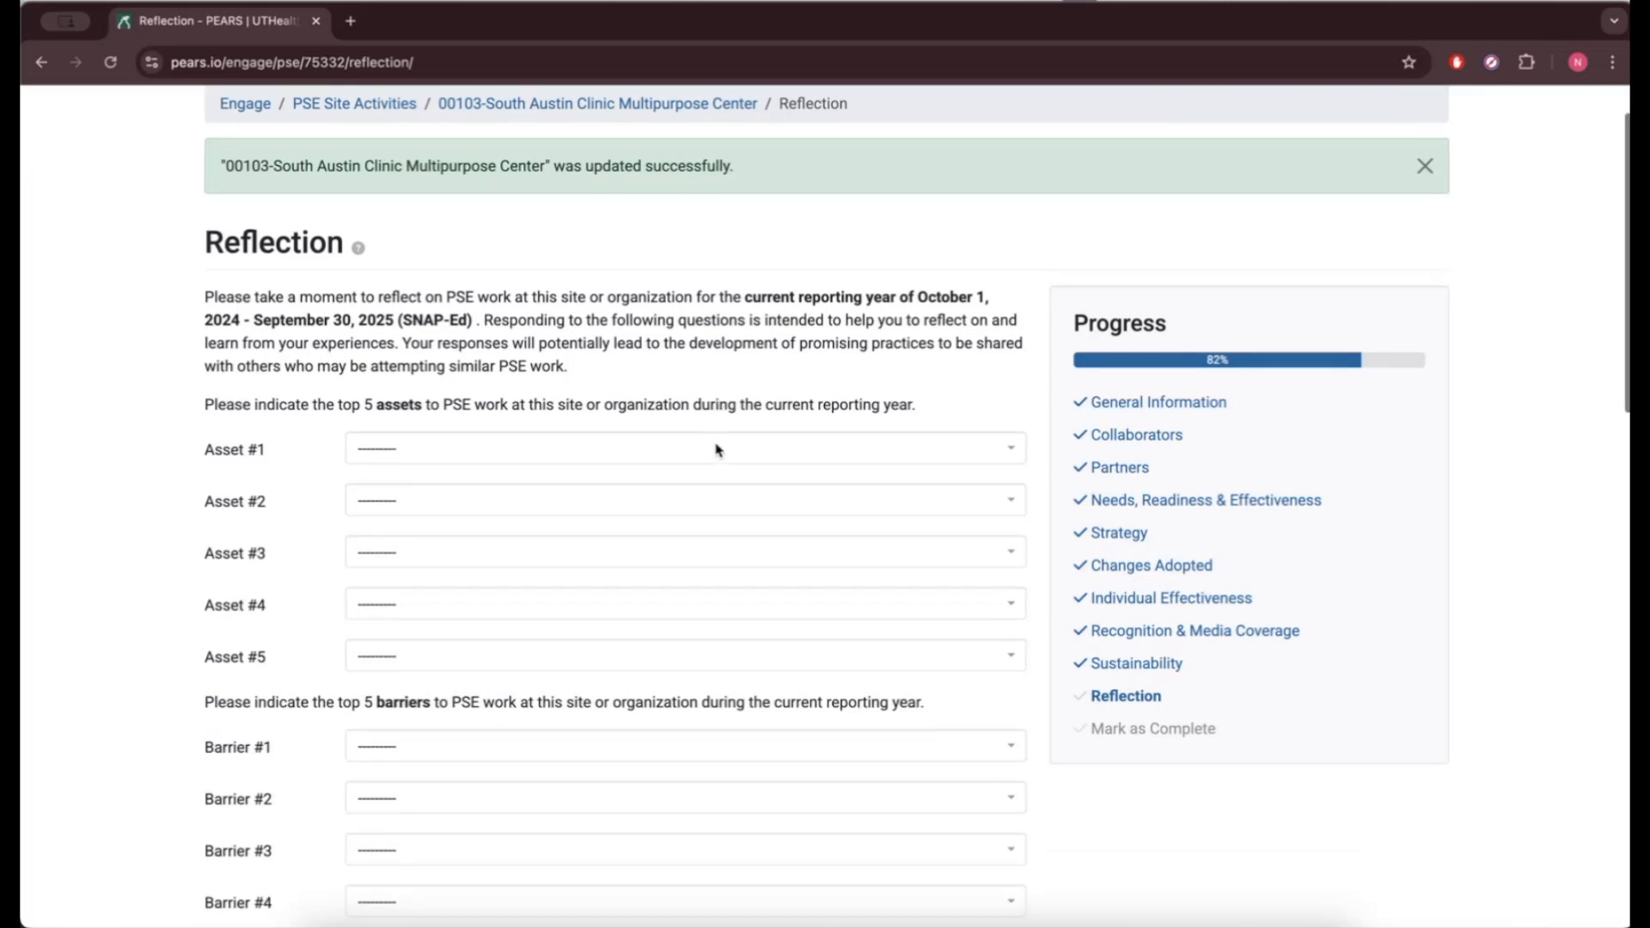
pyautogui.scroll(-4, 717, 450)
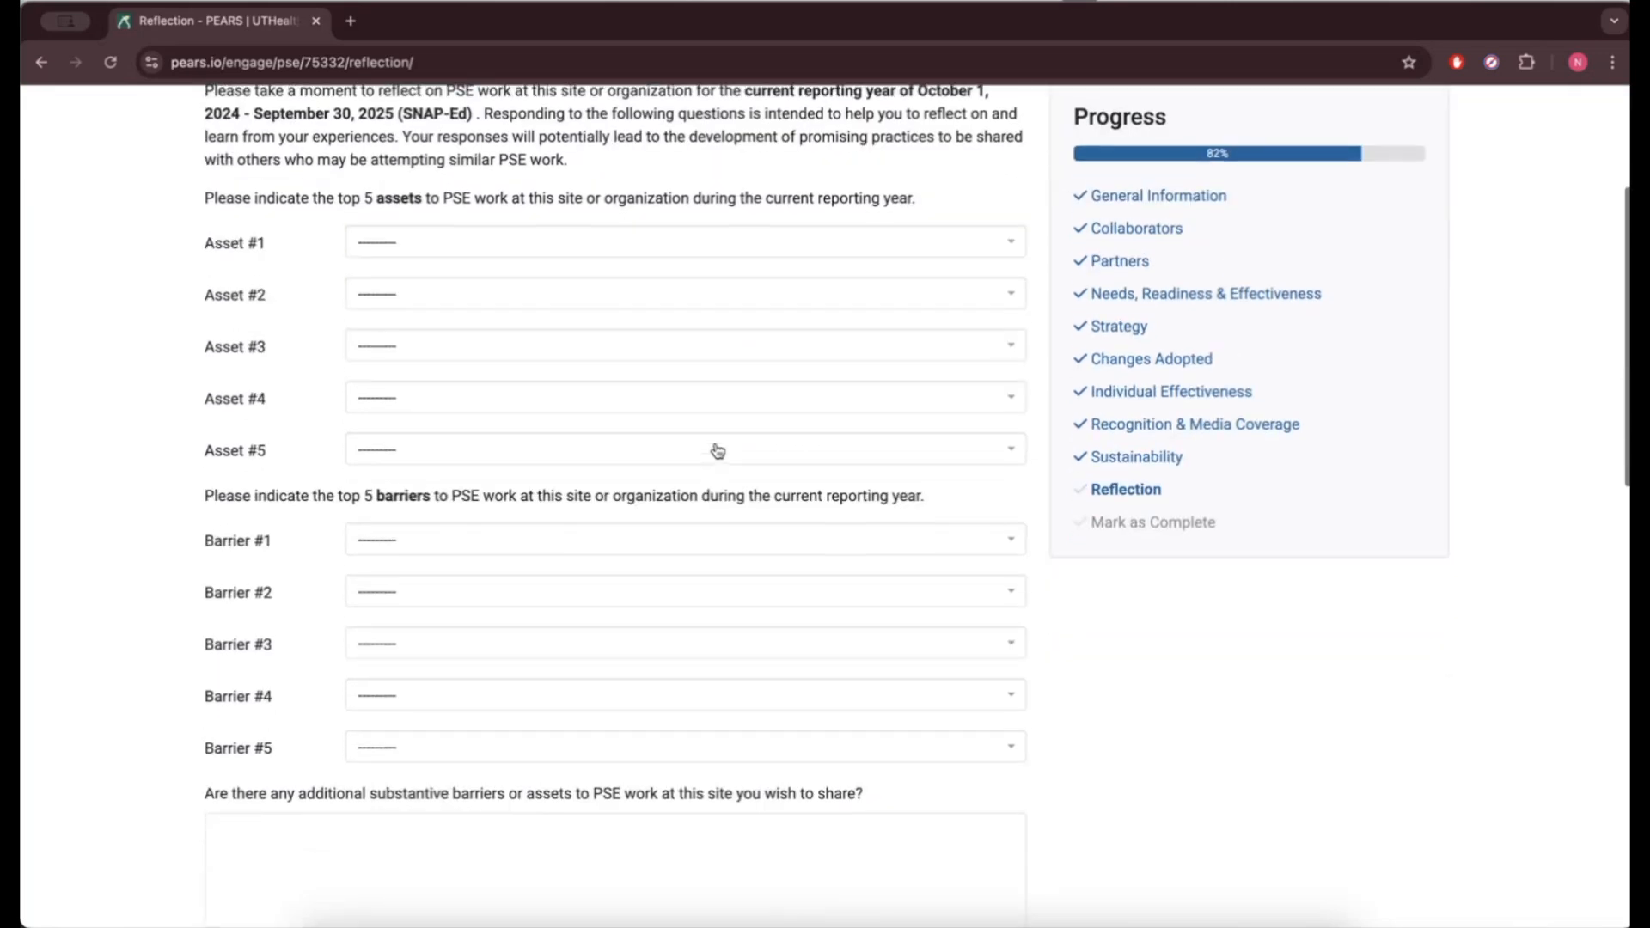
pyautogui.scroll(-4, 716, 450)
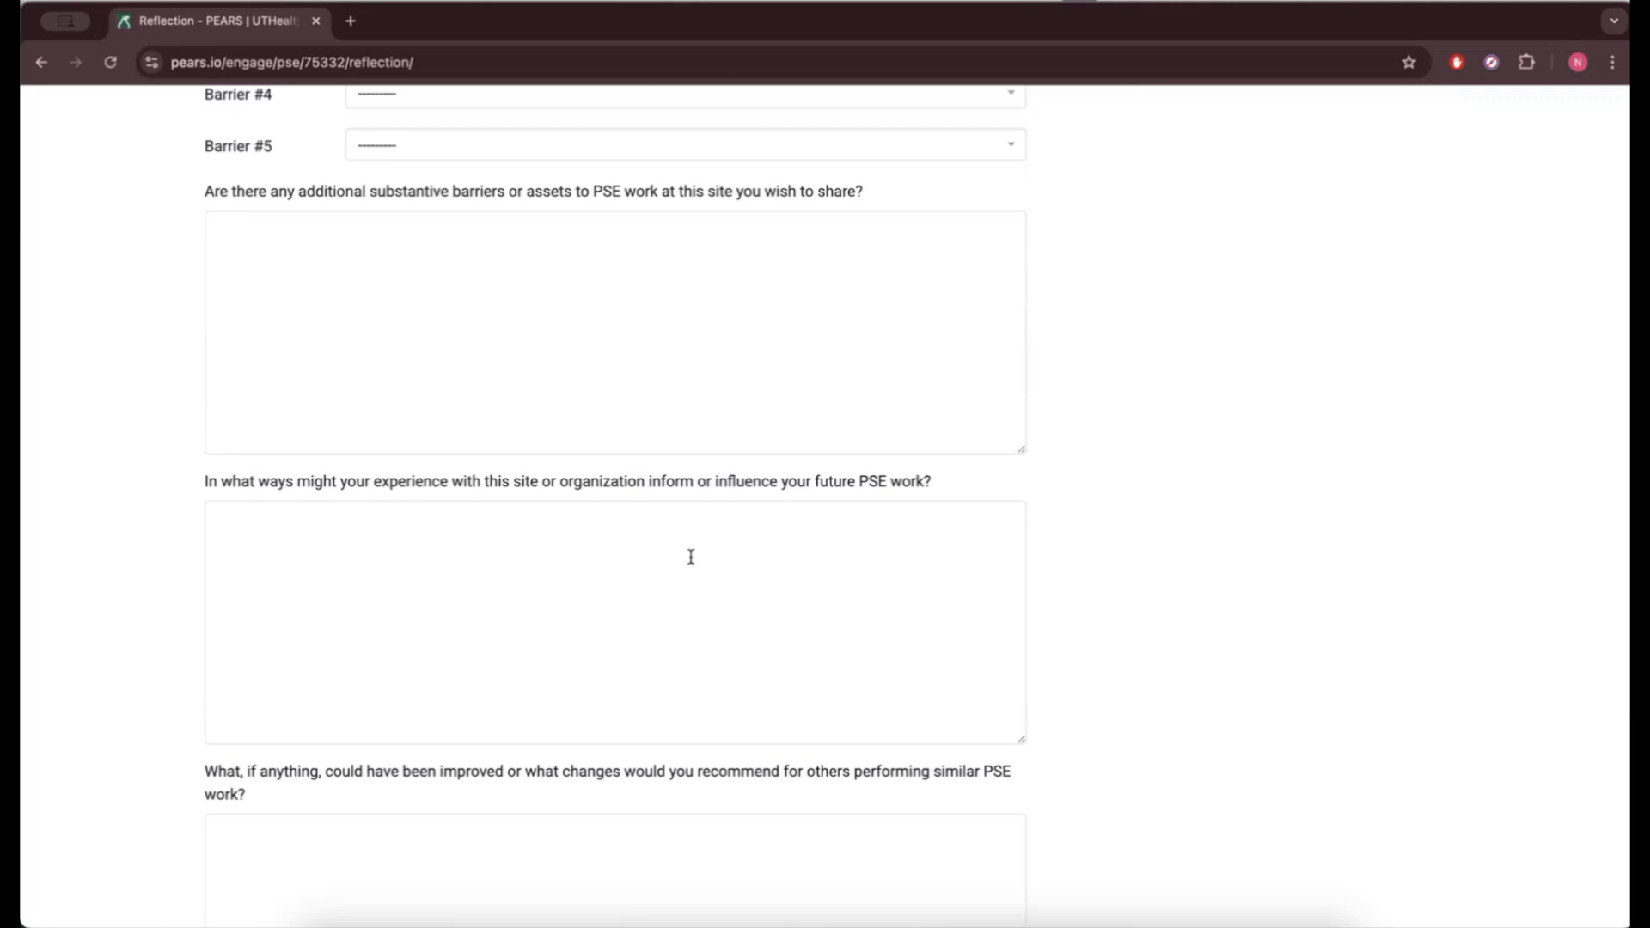
pyautogui.scroll(-1, 685, 814)
pyautogui.scroll(-7, 685, 831)
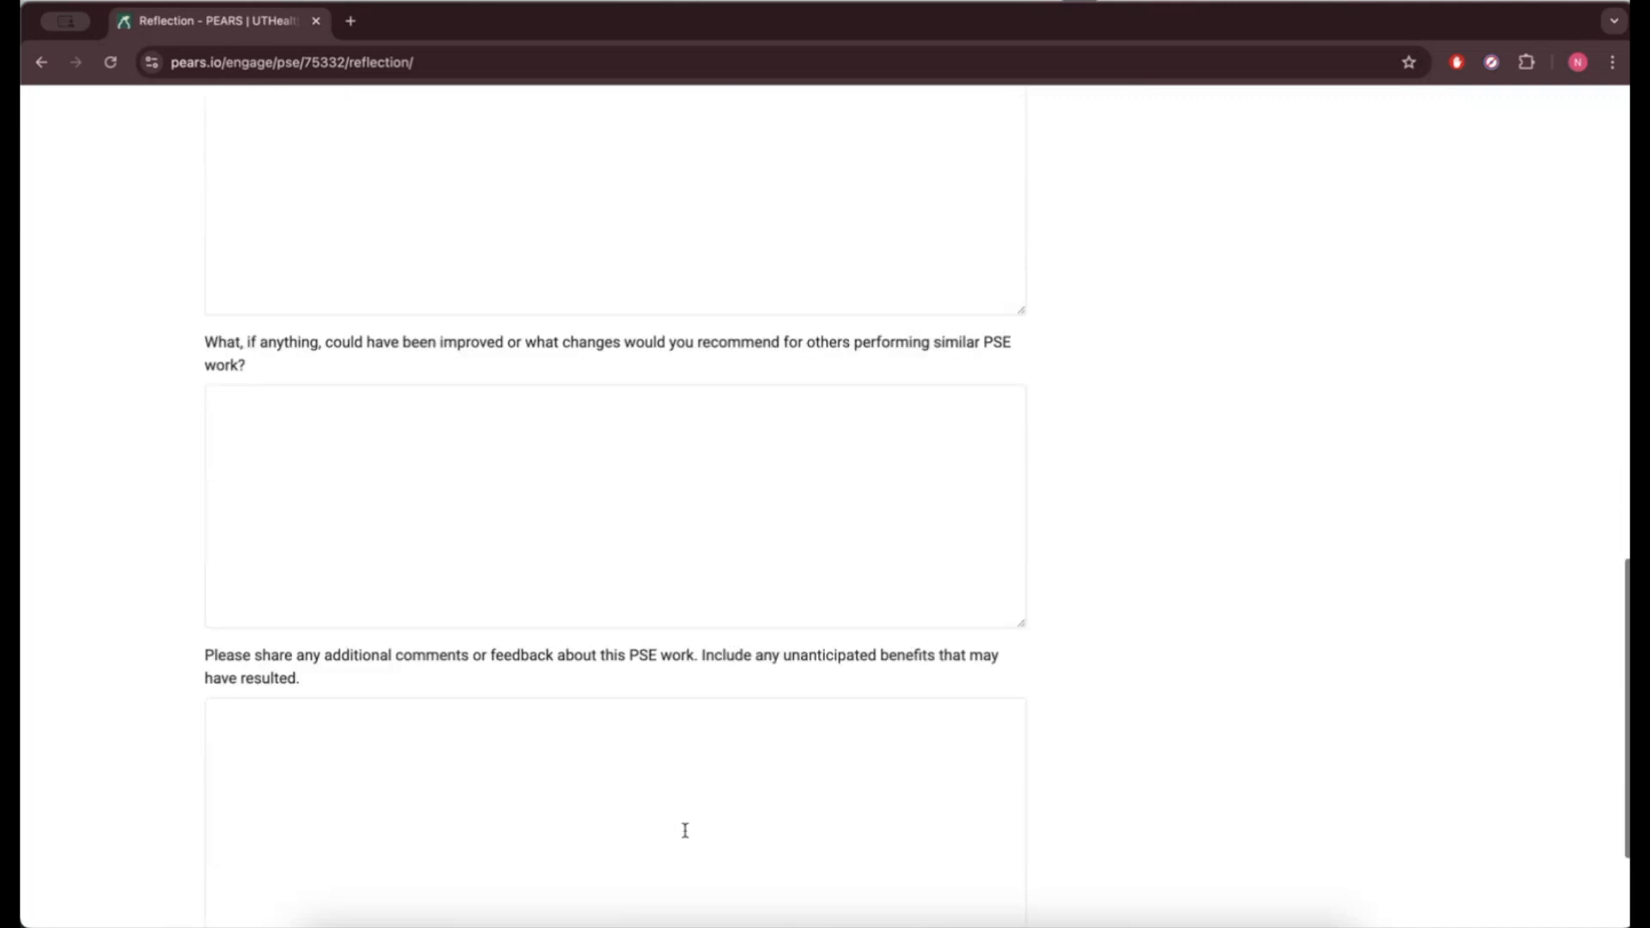
pyautogui.scroll(12, 684, 625)
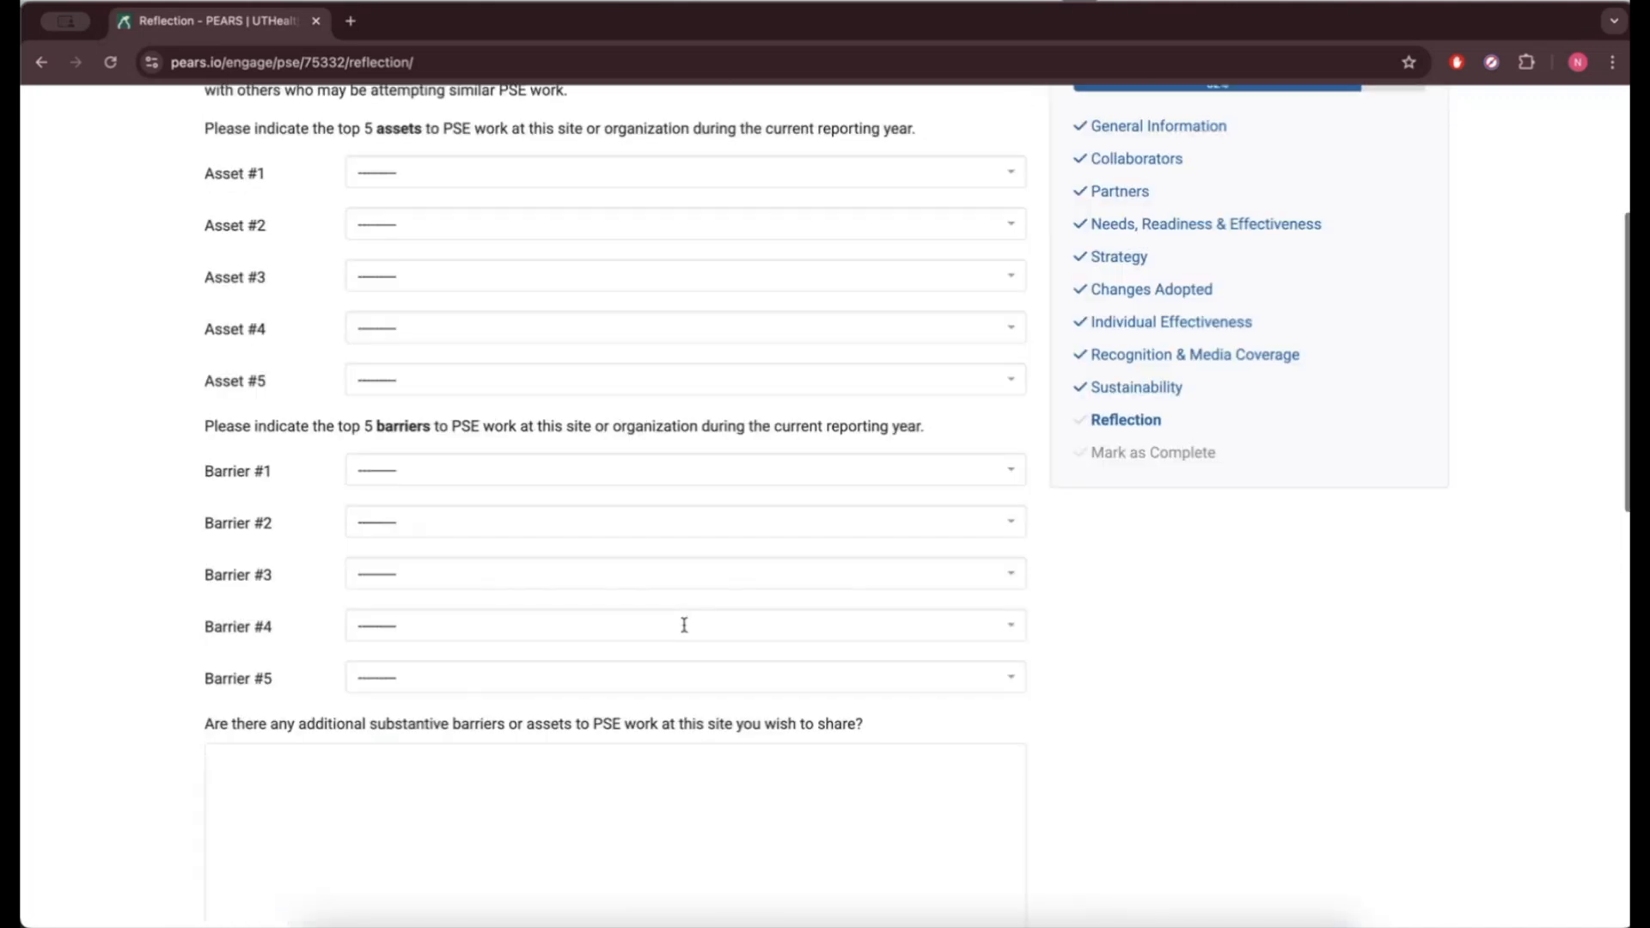
pyautogui.scroll(-12, 685, 632)
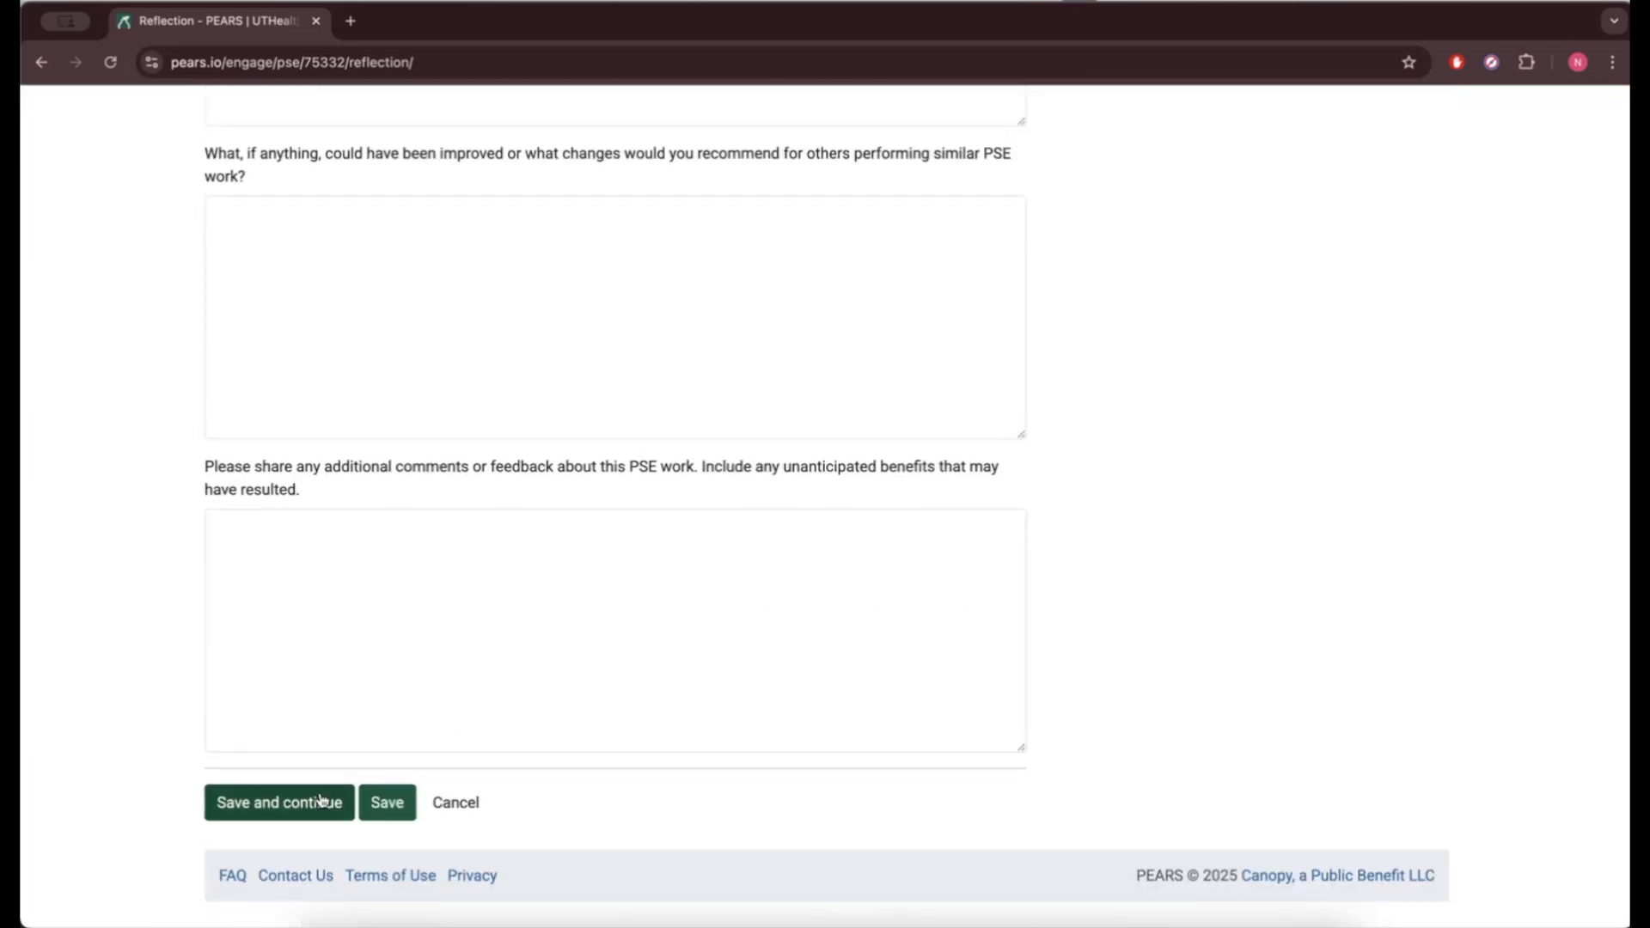
pyautogui.click(323, 803)
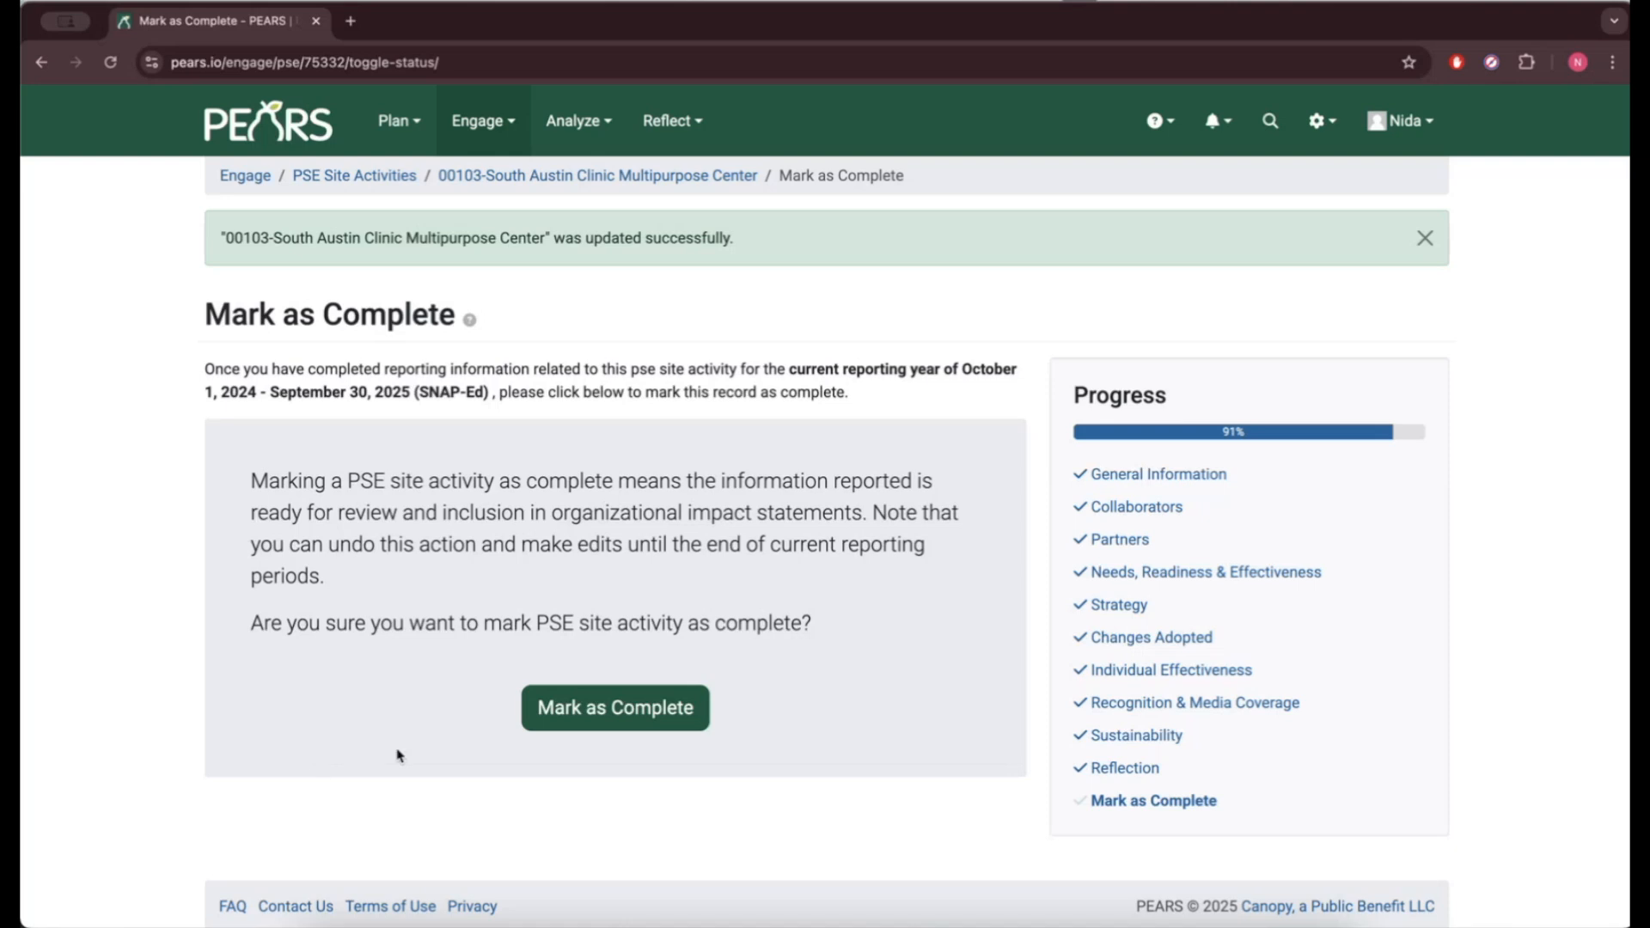
# Mark the South Austin Clinic Multipurpose Center PSE site activity as complete and stay on its record.
pyautogui.click(612, 727)
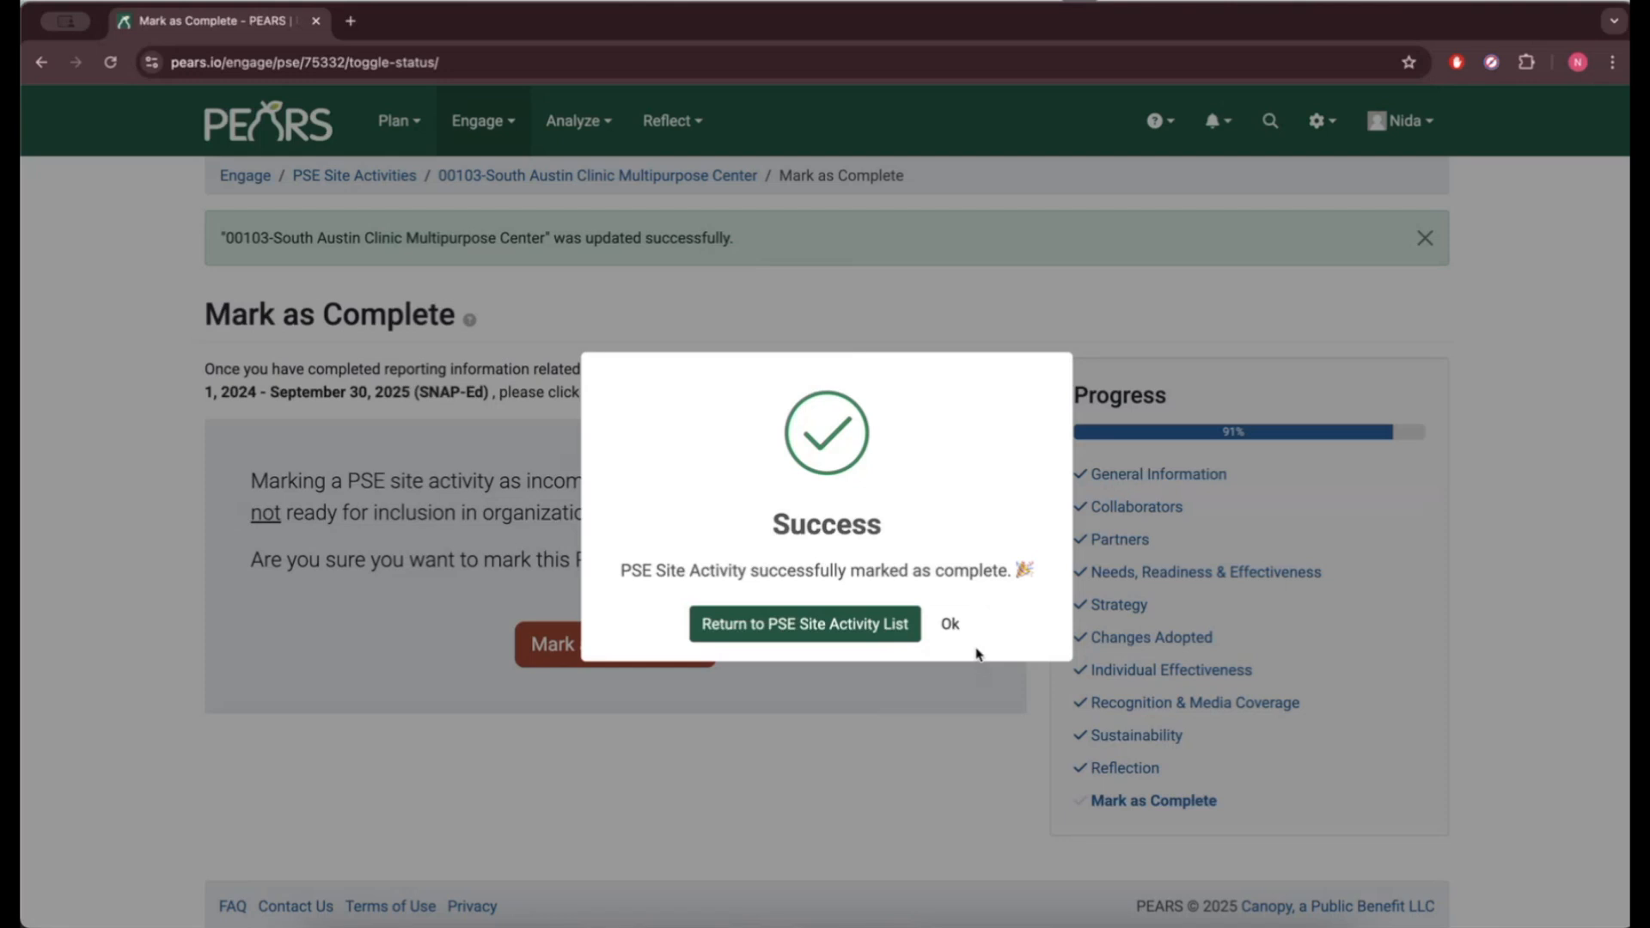
pyautogui.click(949, 625)
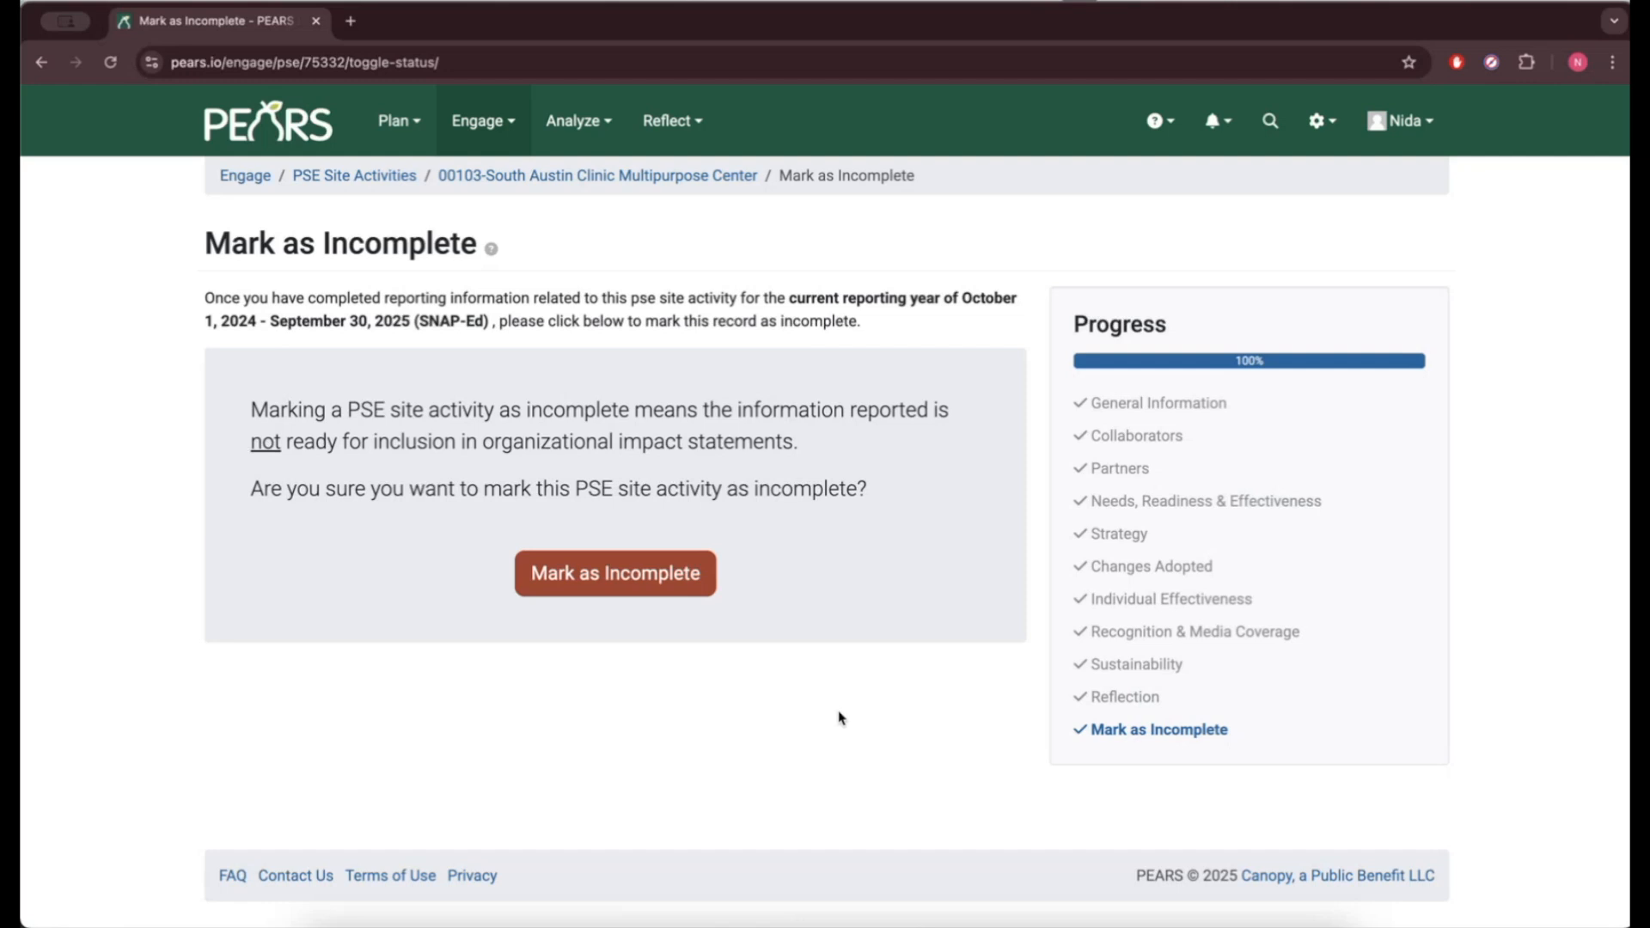
# Mark the PSE site activity as incomplete to reopen it for editing, and return it to complete.
pyautogui.click(633, 583)
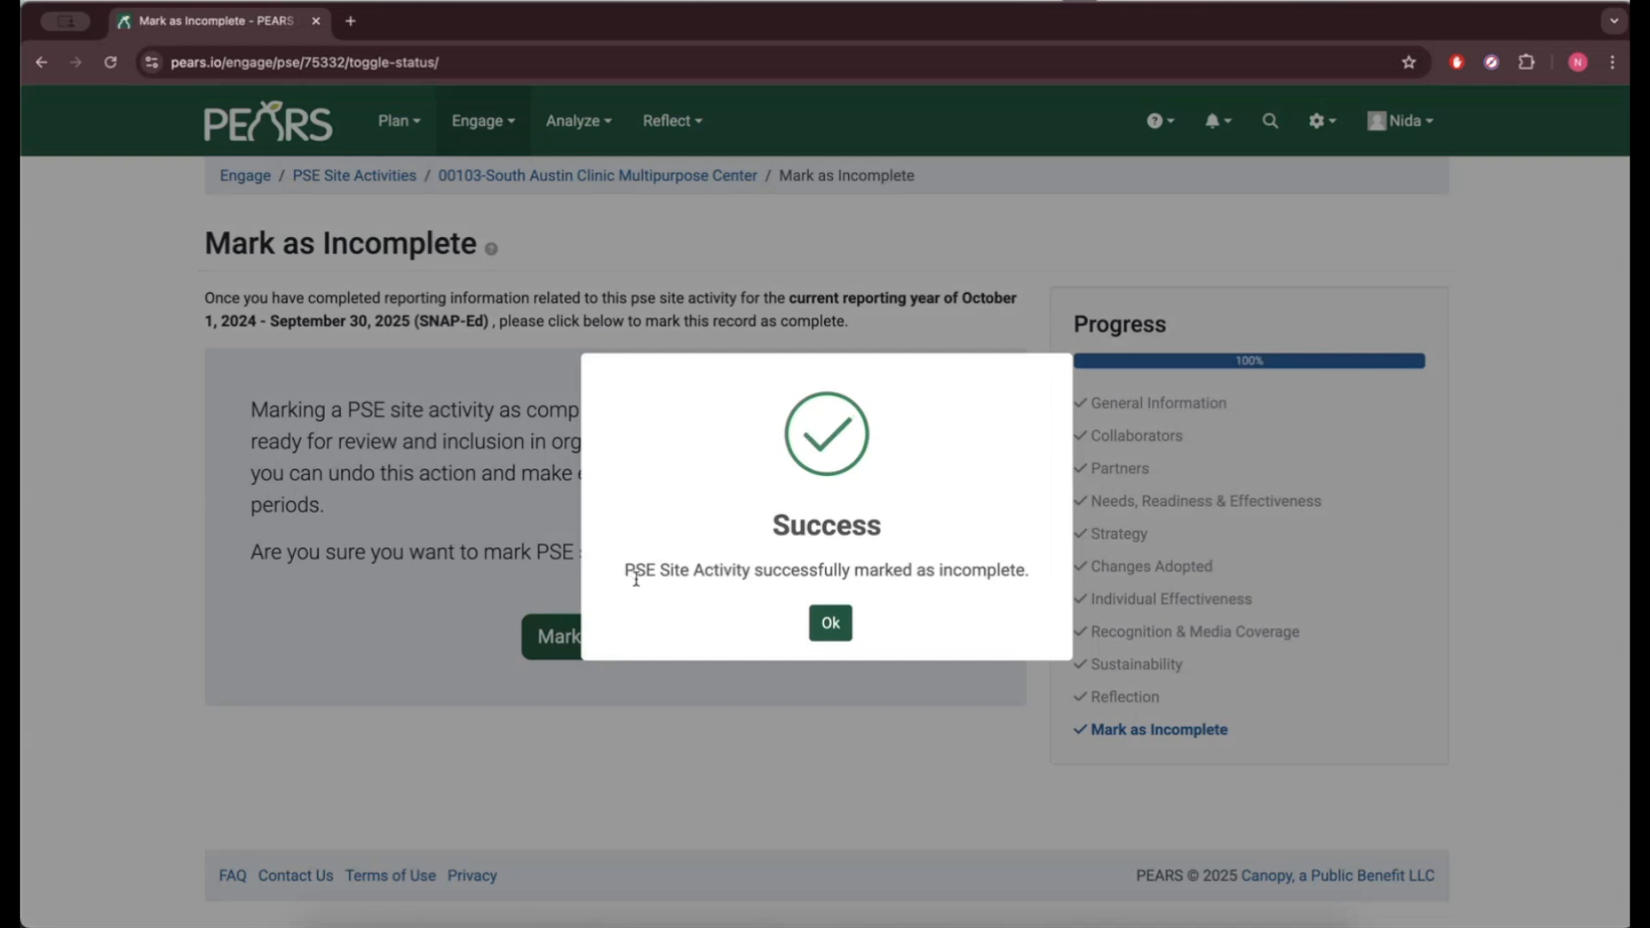
pyautogui.click(829, 722)
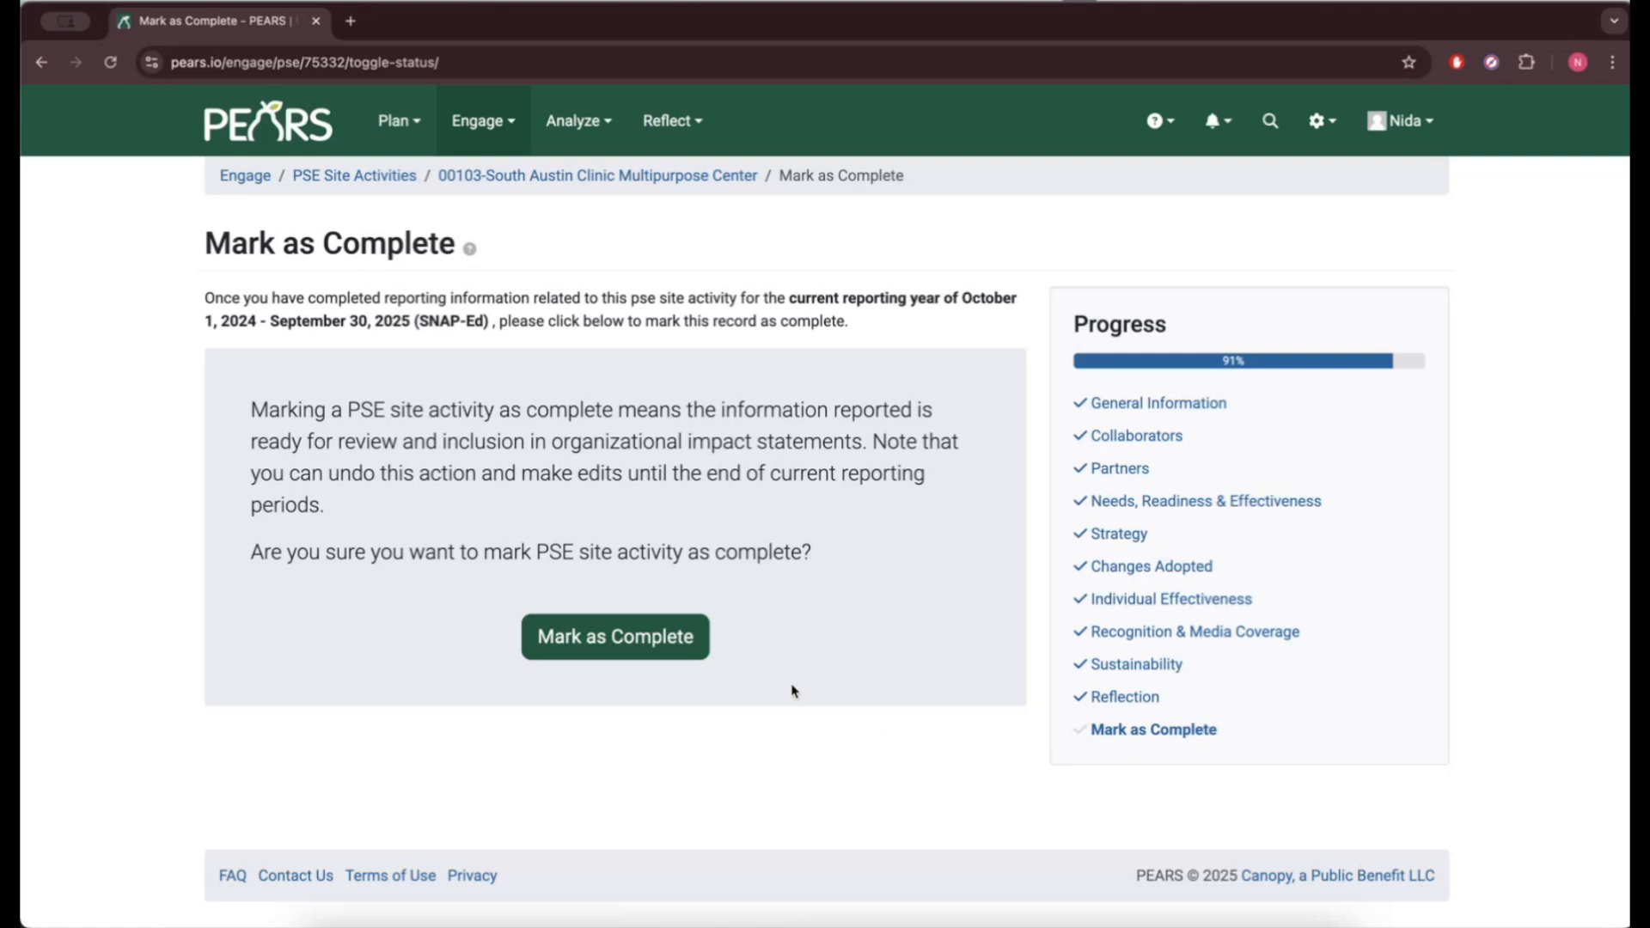
pyautogui.click(685, 646)
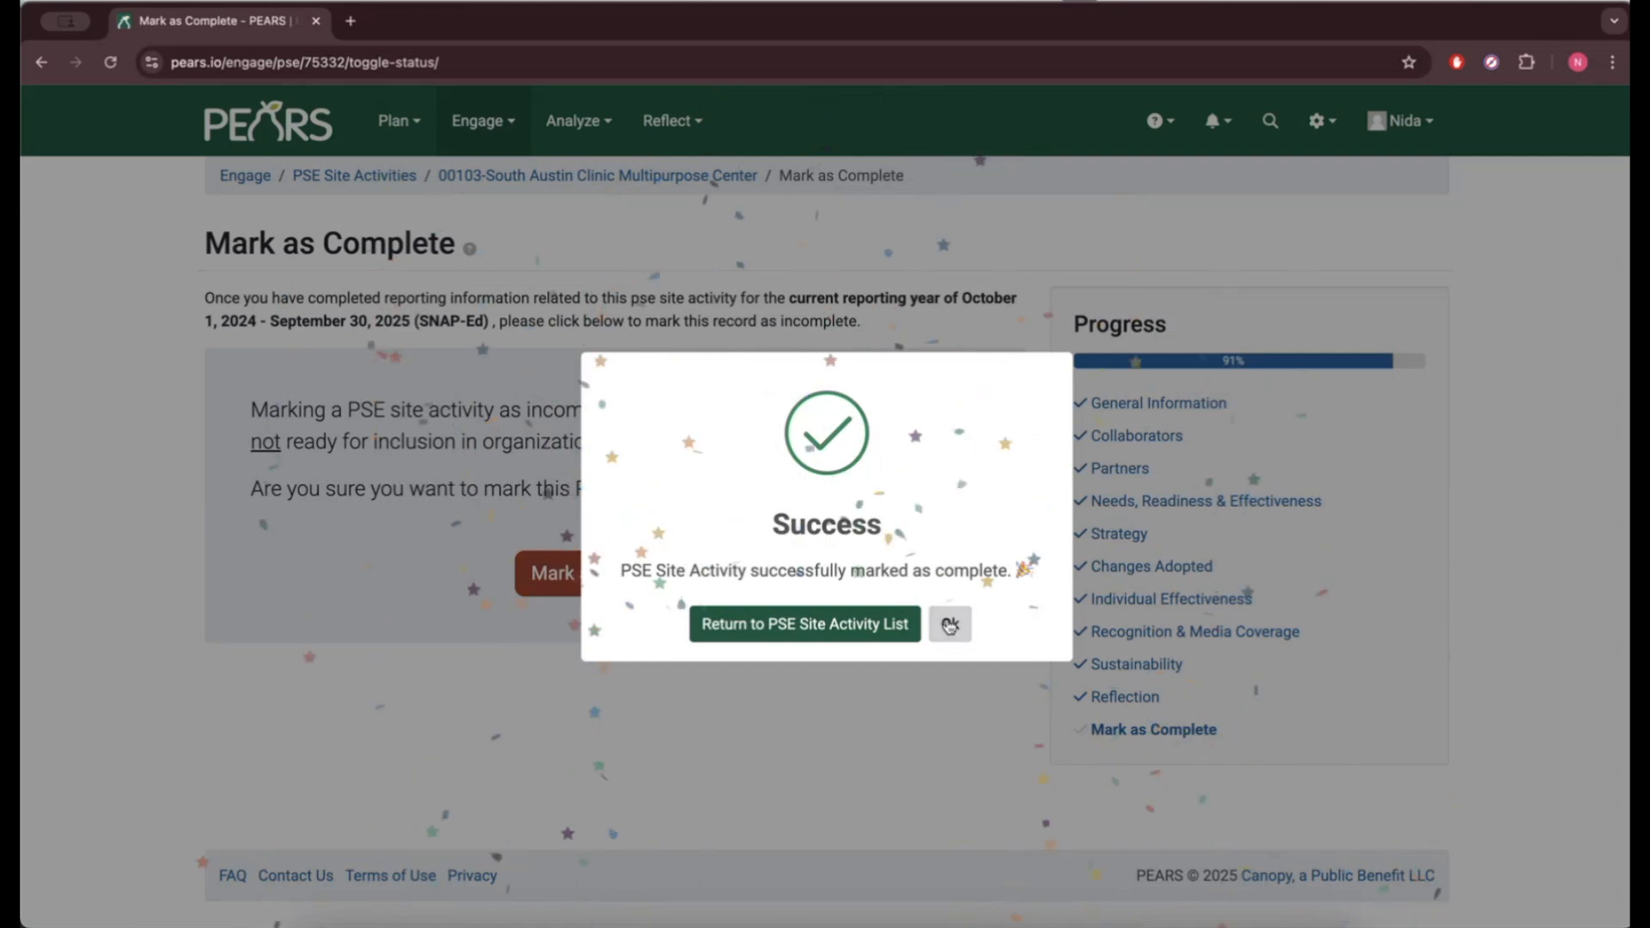
pyautogui.click(949, 625)
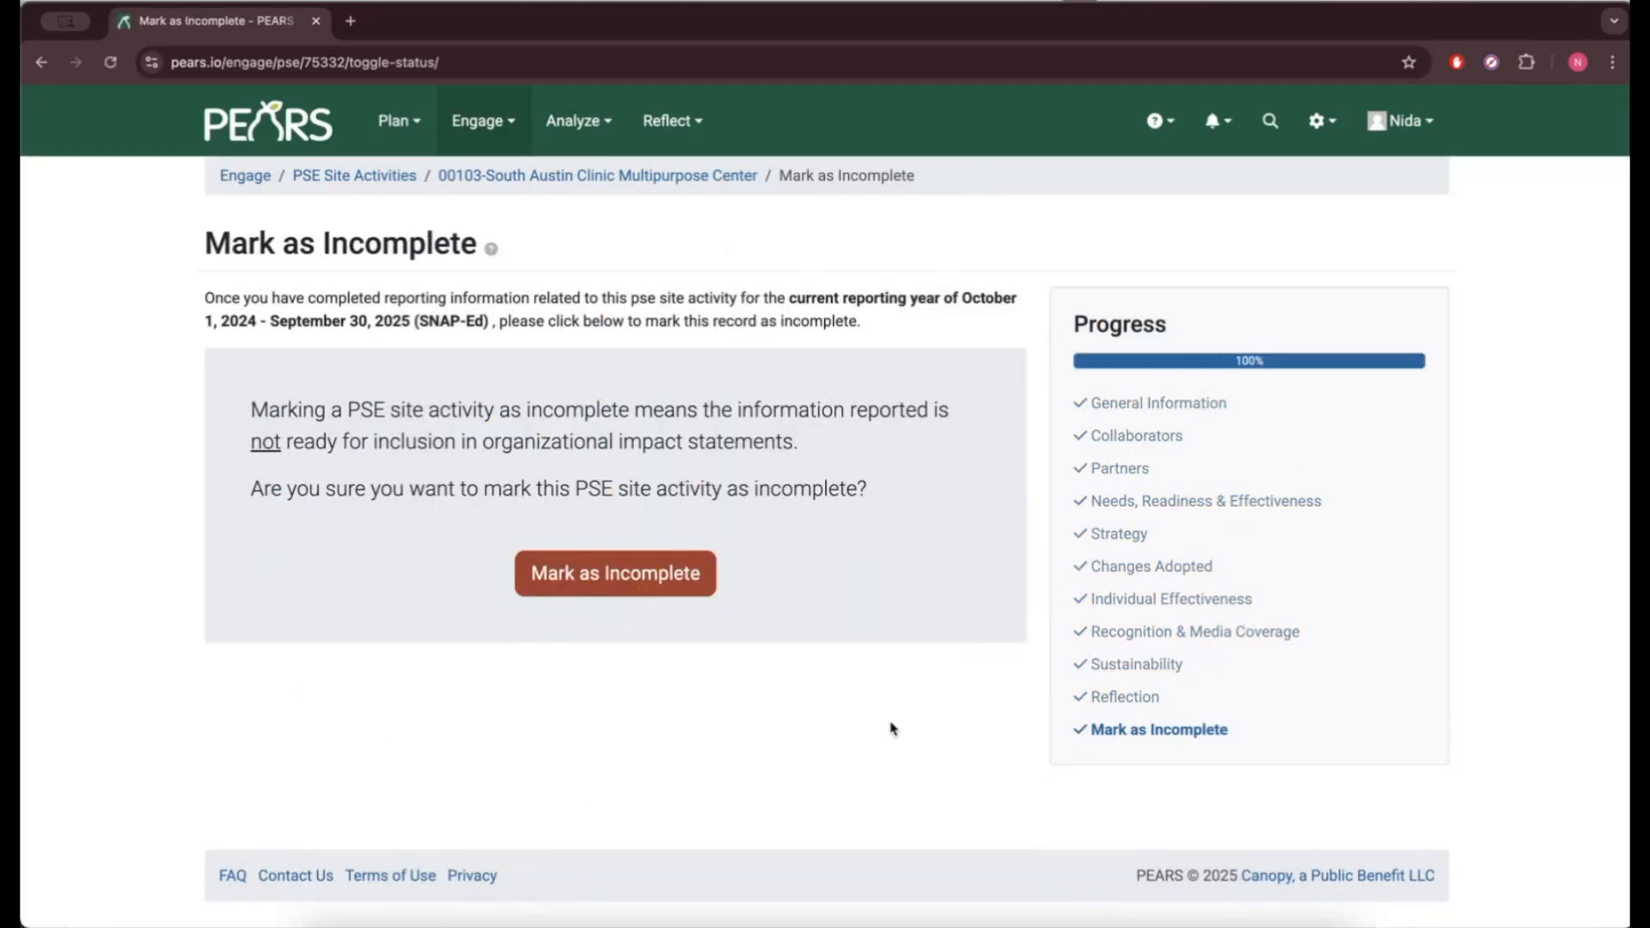